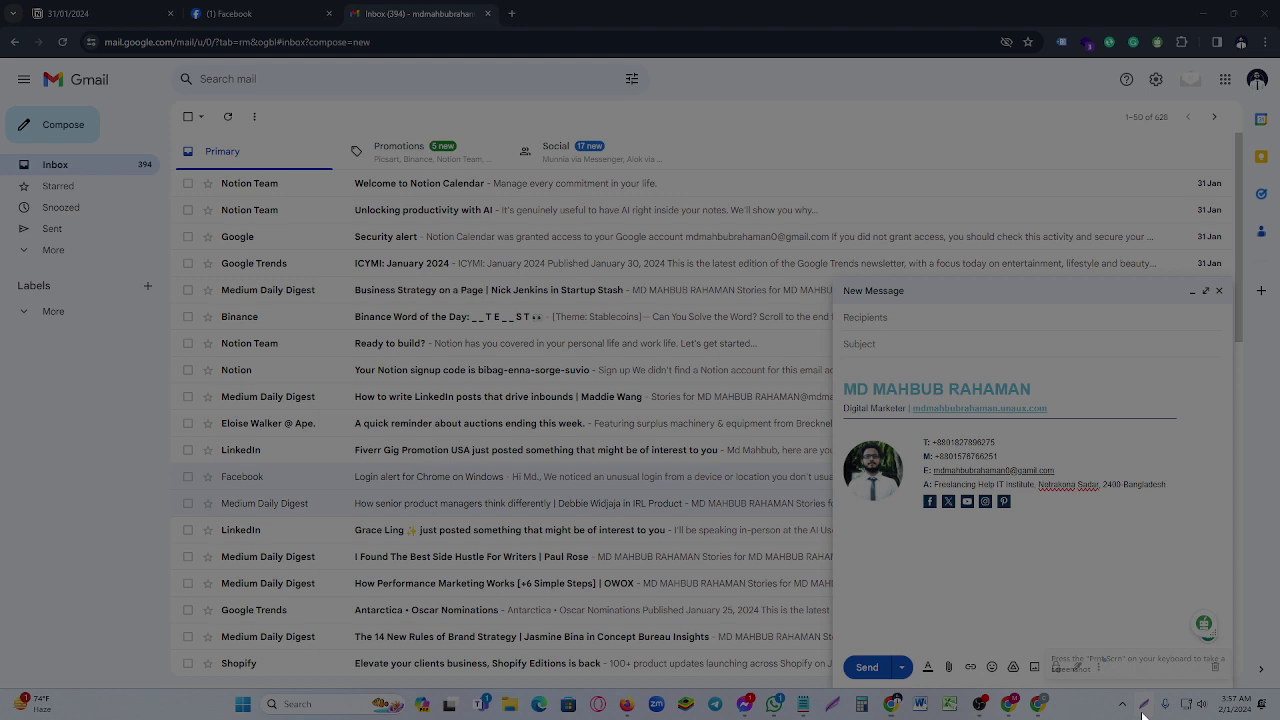
- Switch to the other Chrome profile's Gmail inbox and start a new blank message
left_click_drag(833, 275, 1234, 688)
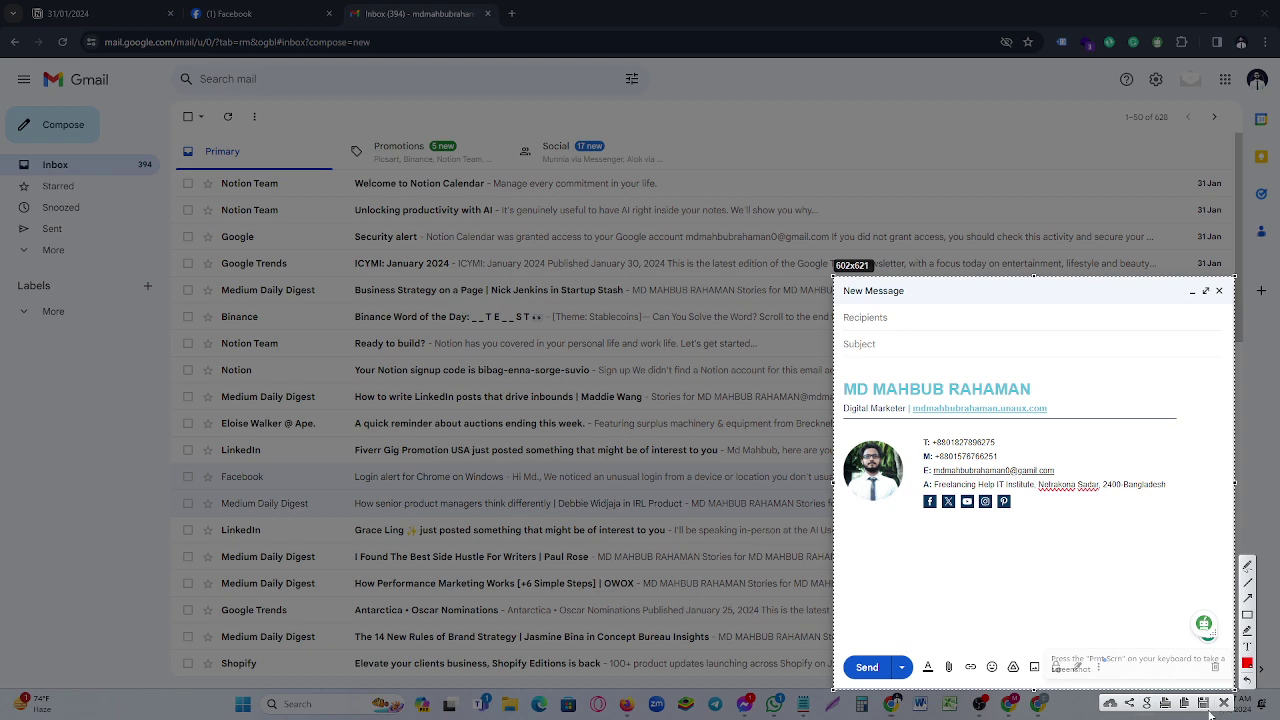
left_click(1224, 704)
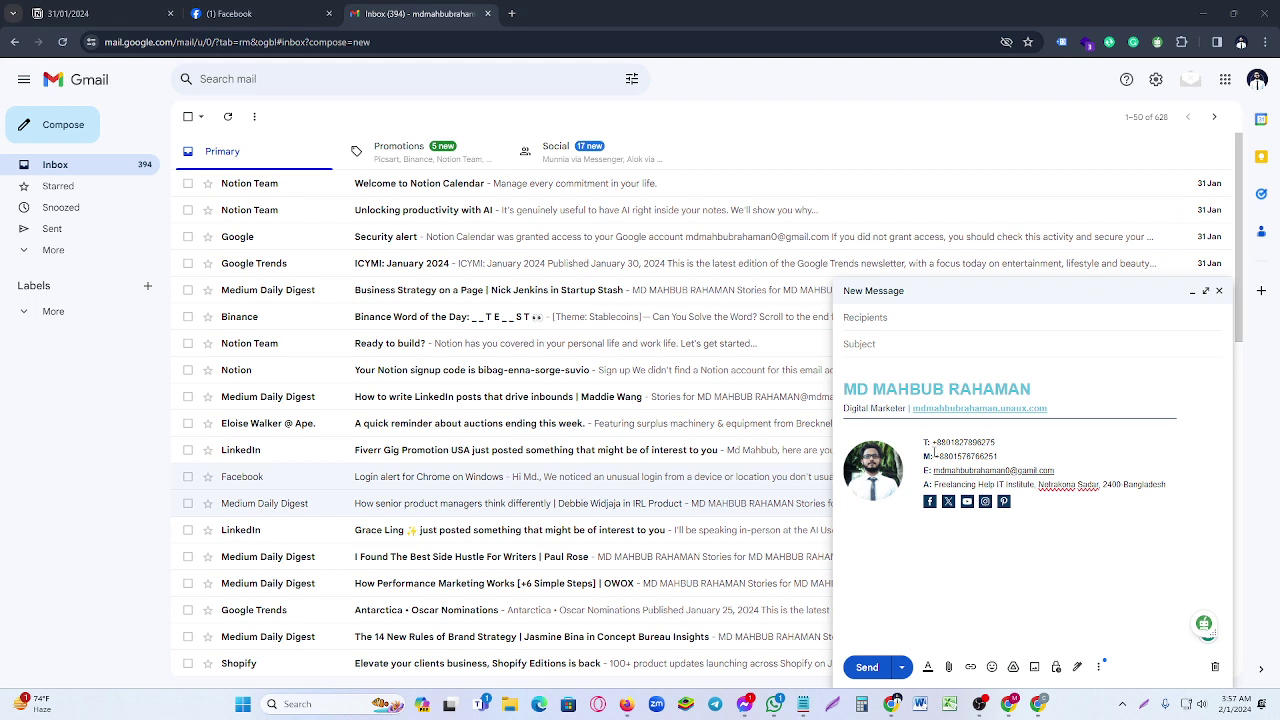
left_click(1241, 42)
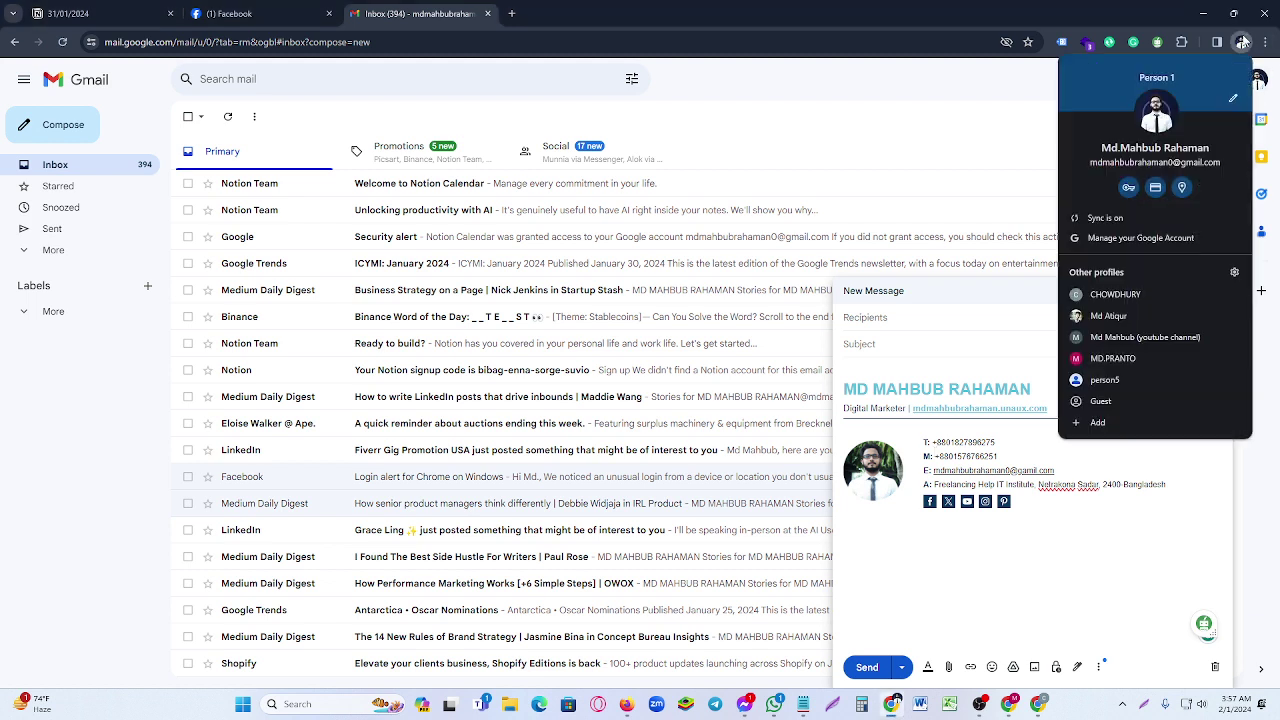
left_click(1145, 290)
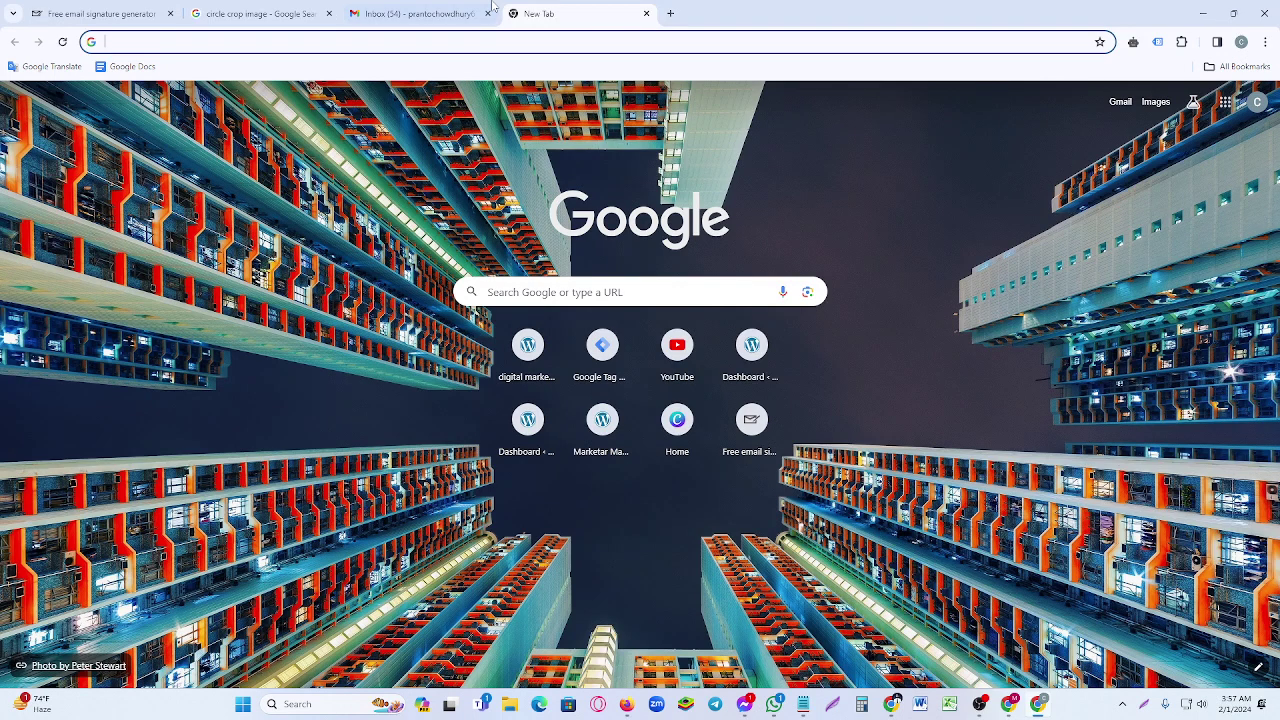
left_click(456, 8)
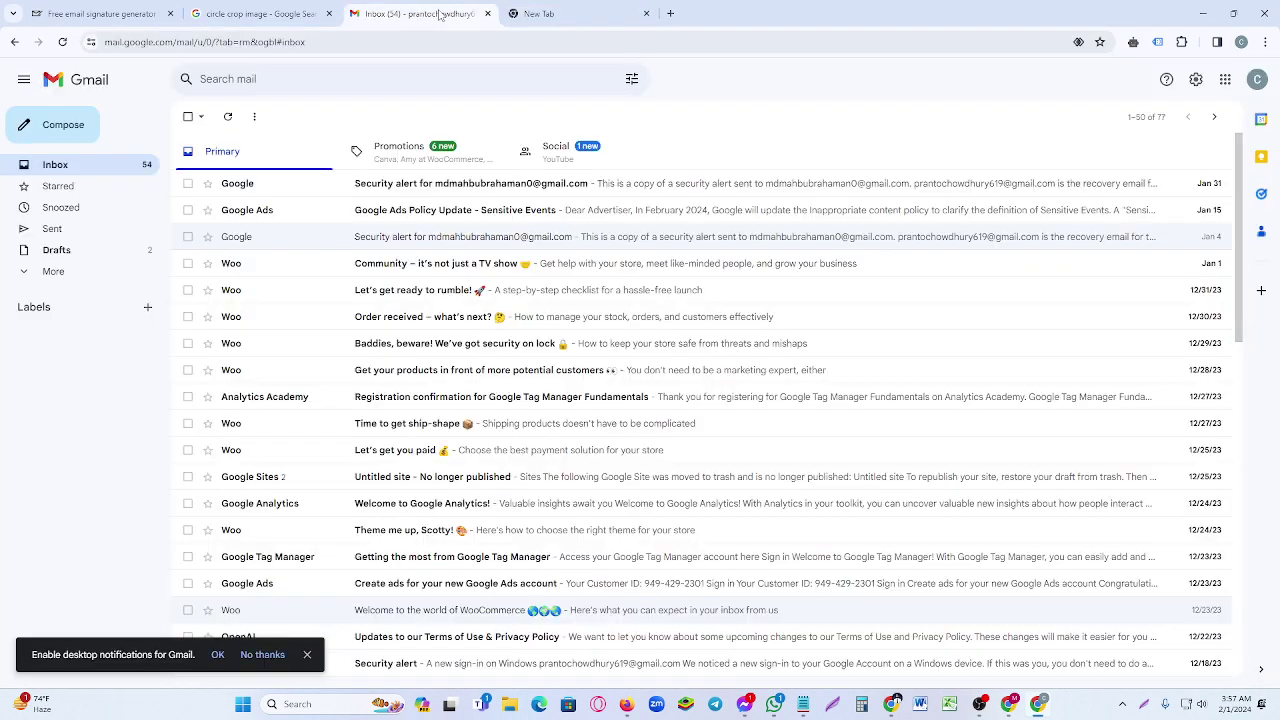
left_click(60, 130)
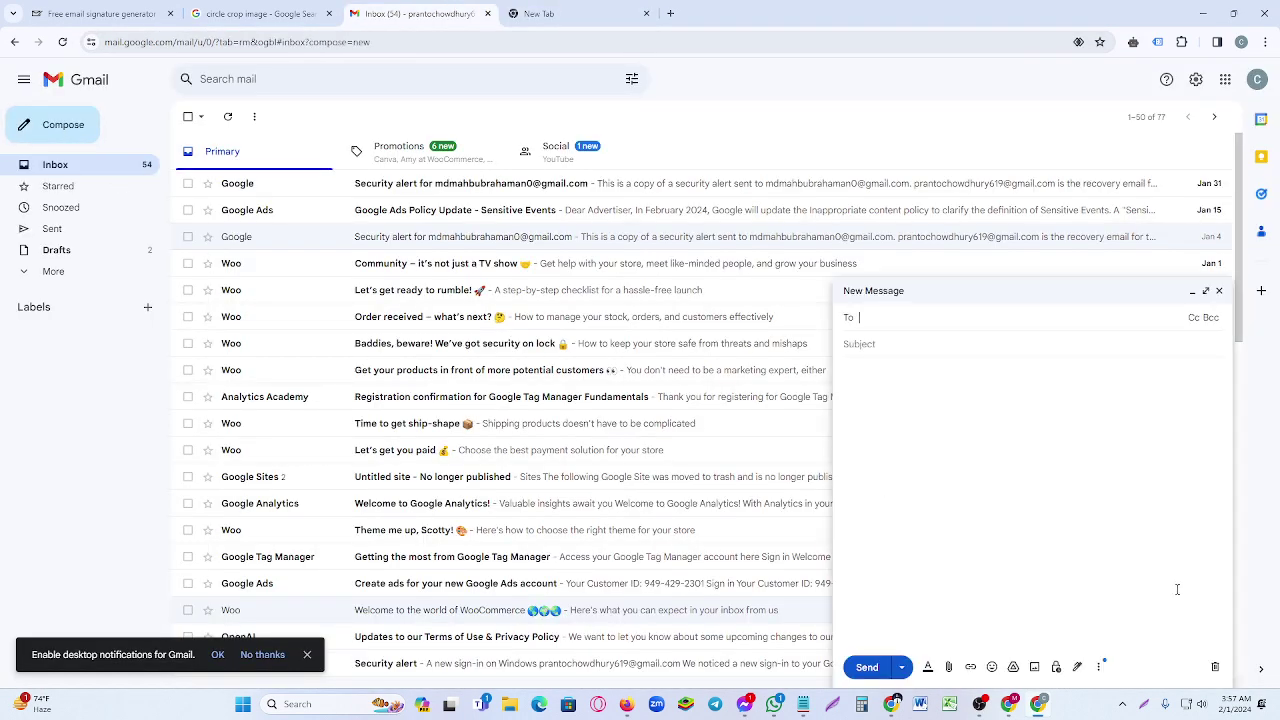
- Take a screen capture of the blank new message window
key("super+shift+s")
mouse_move(834, 268)
left_mouse_down()
mouse_move(948, 465)
mouse_move(1194, 697)
mouse_move(1232, 693)
left_mouse_up()
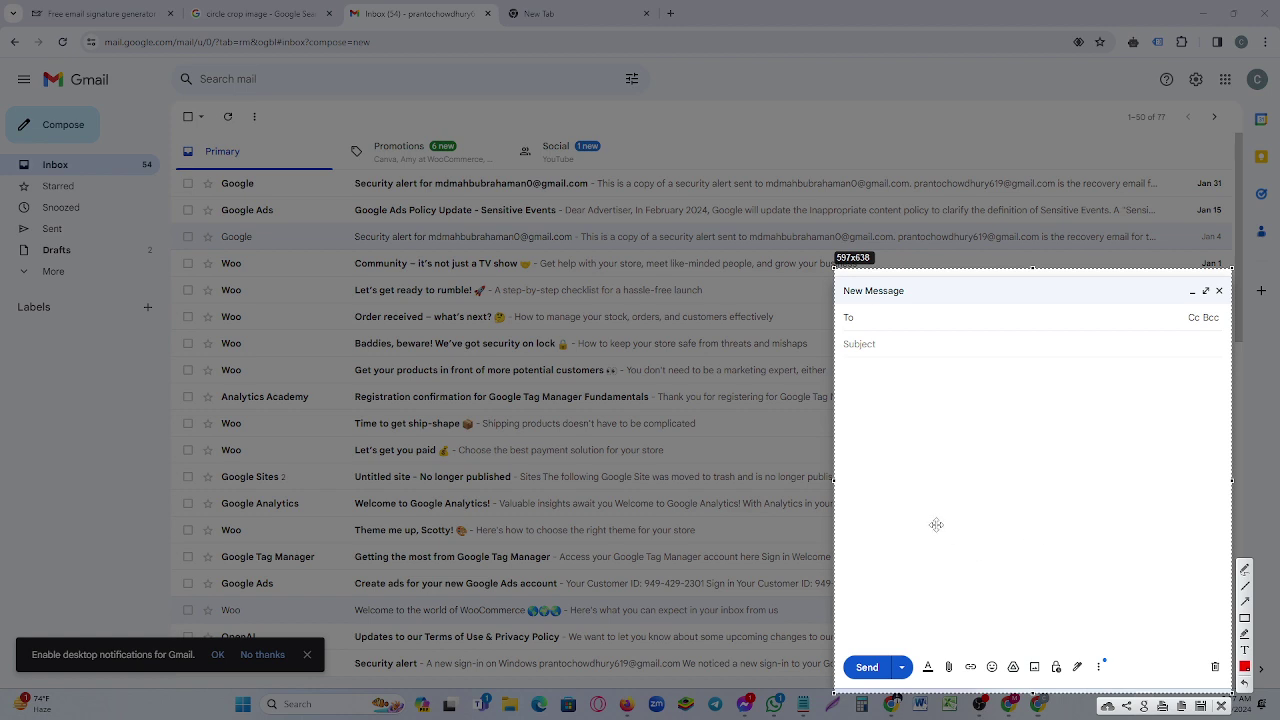
left_click(1222, 706)
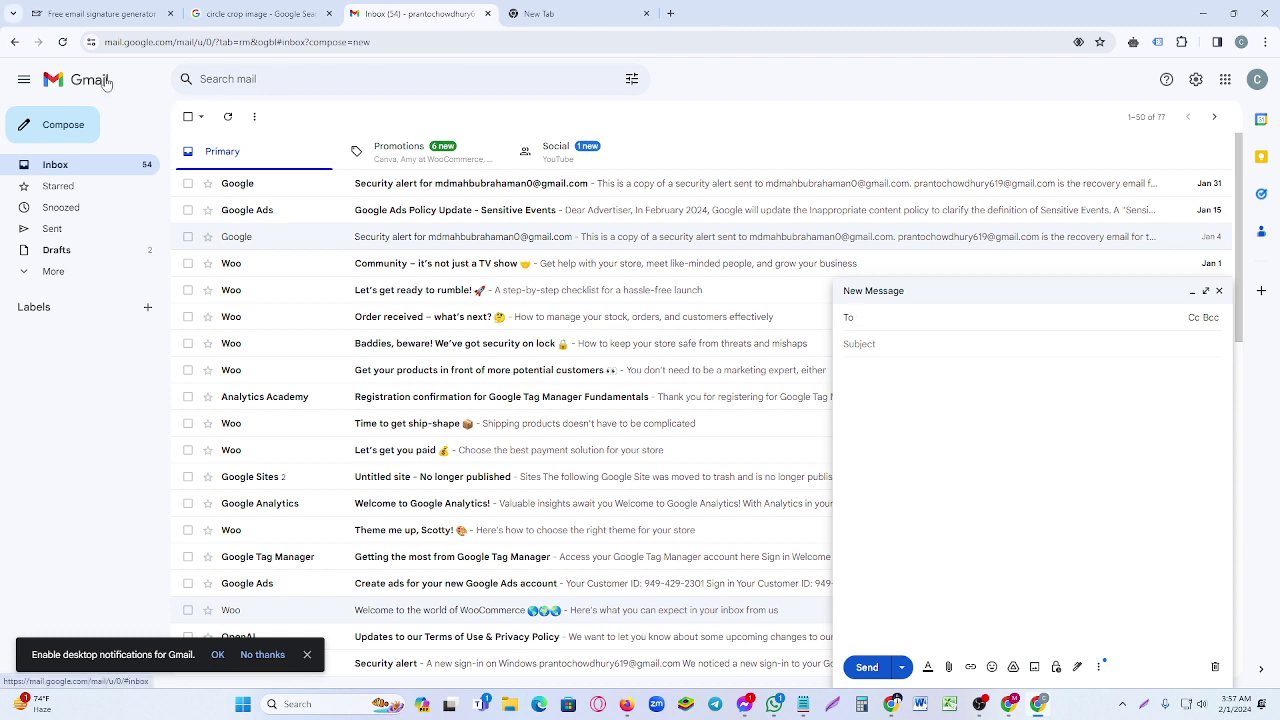
- Close the blank message and scroll Gmail's full settings down to the Signature section
left_click(1196, 80)
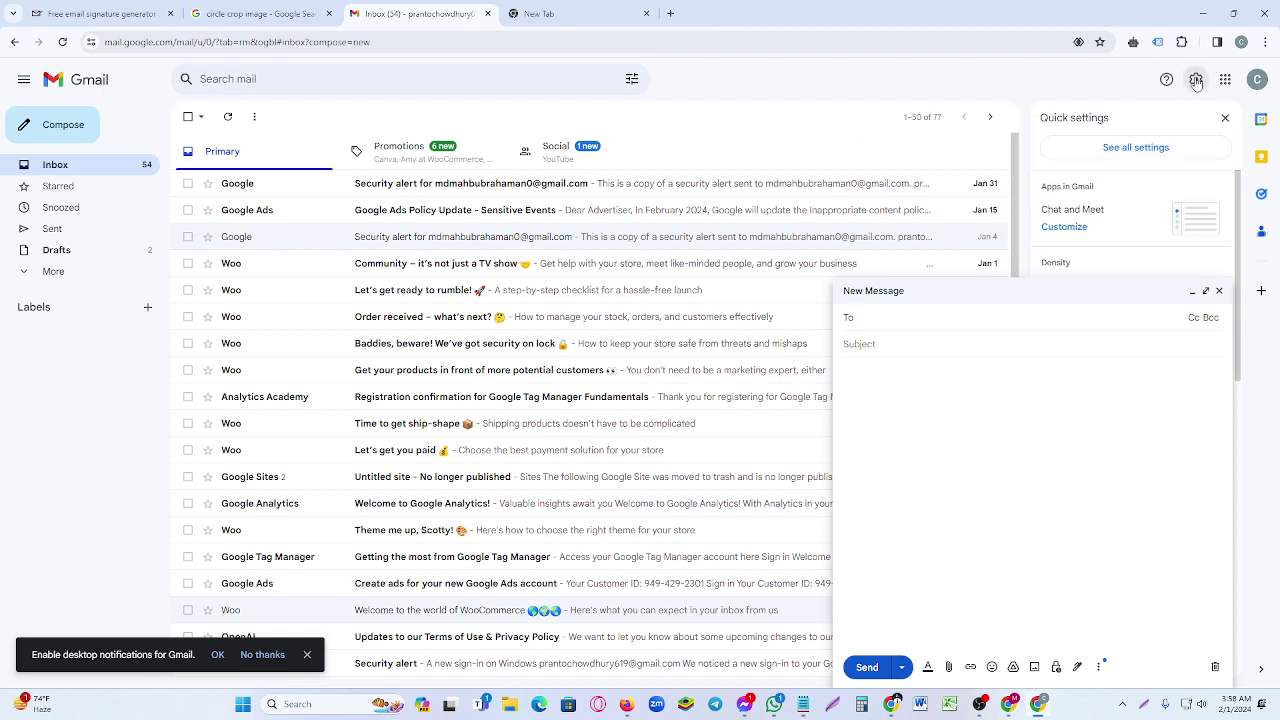
left_click(1196, 80)
left_click(1196, 80)
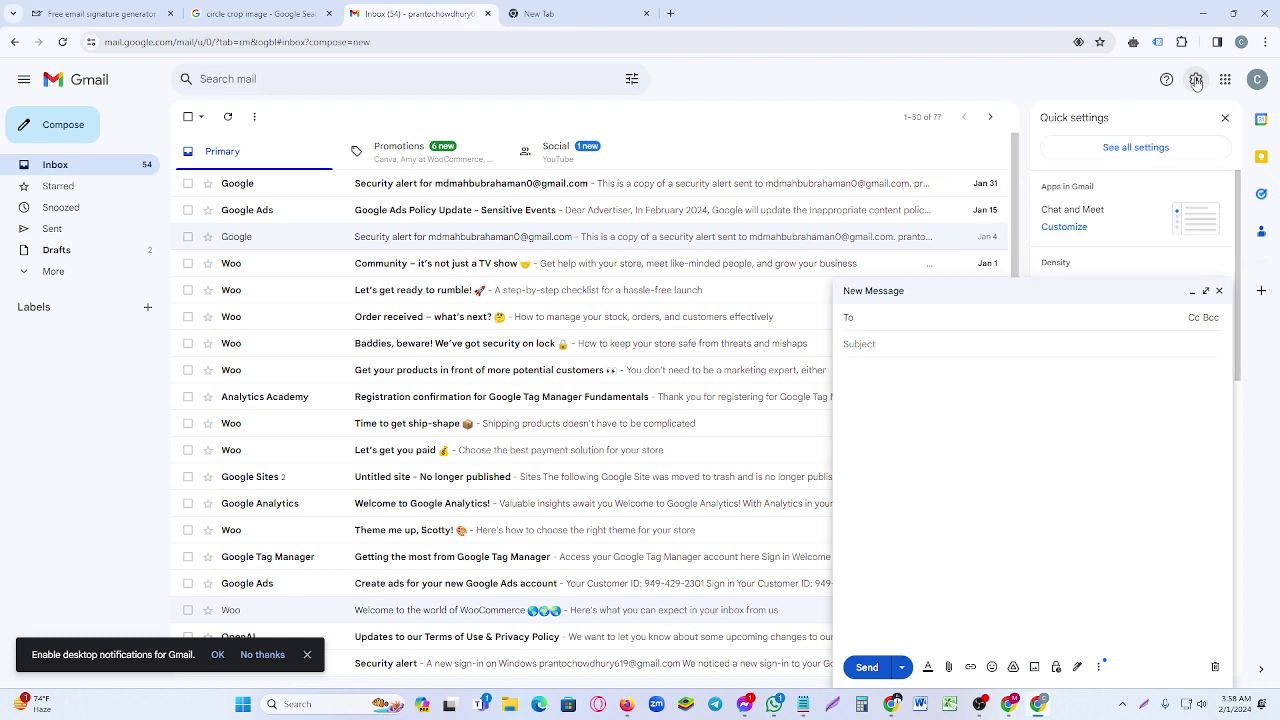
left_click(1219, 291)
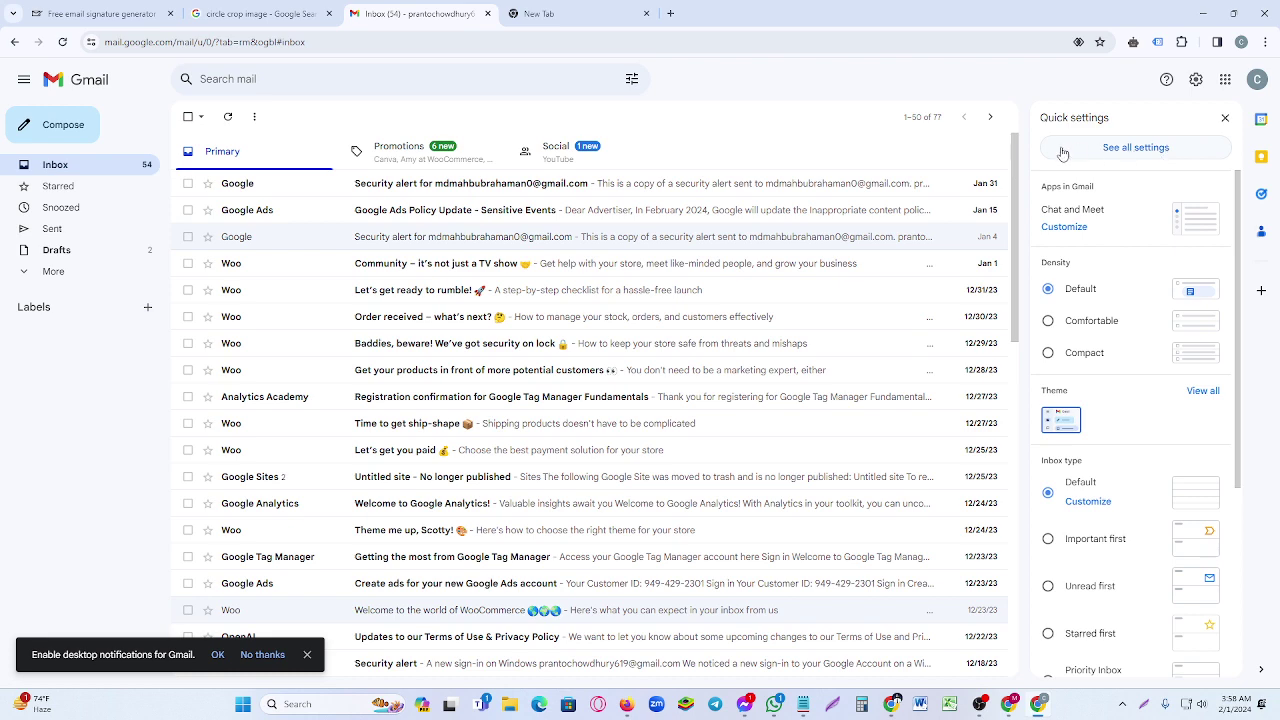
left_click(1140, 148)
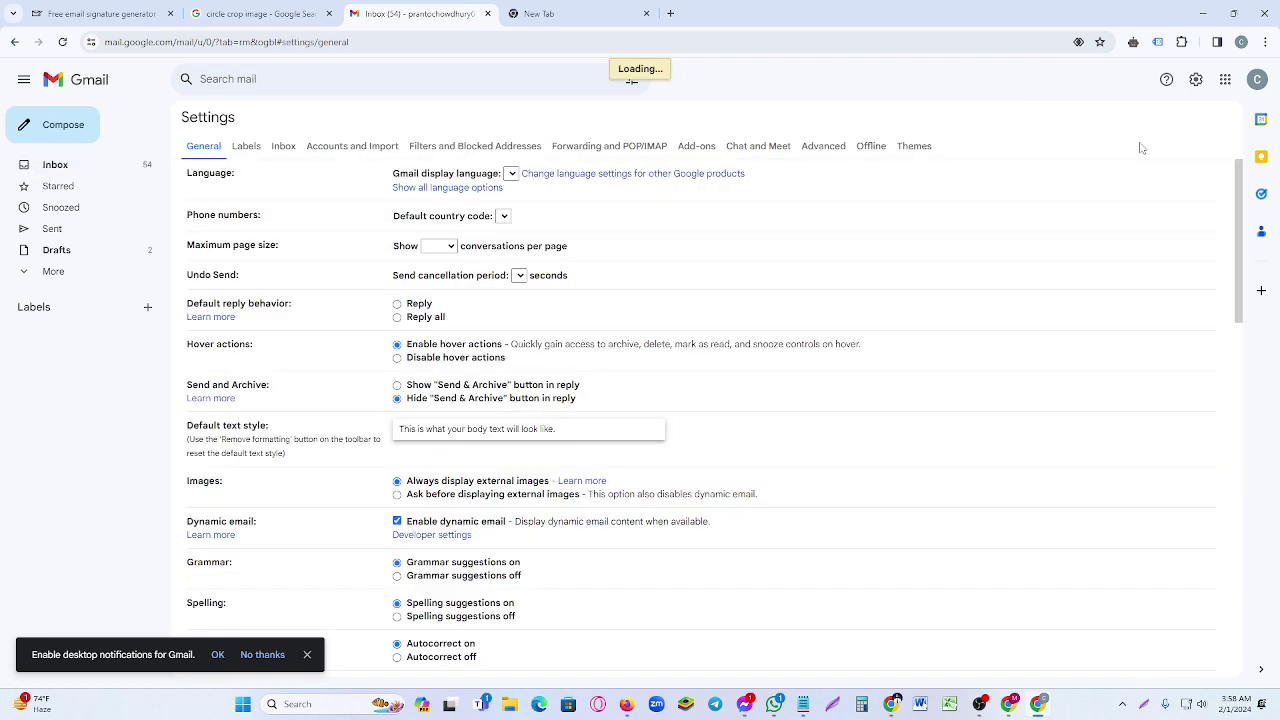
scroll(600, 255, "down", 1)
scroll(600, 255, "down", 8)
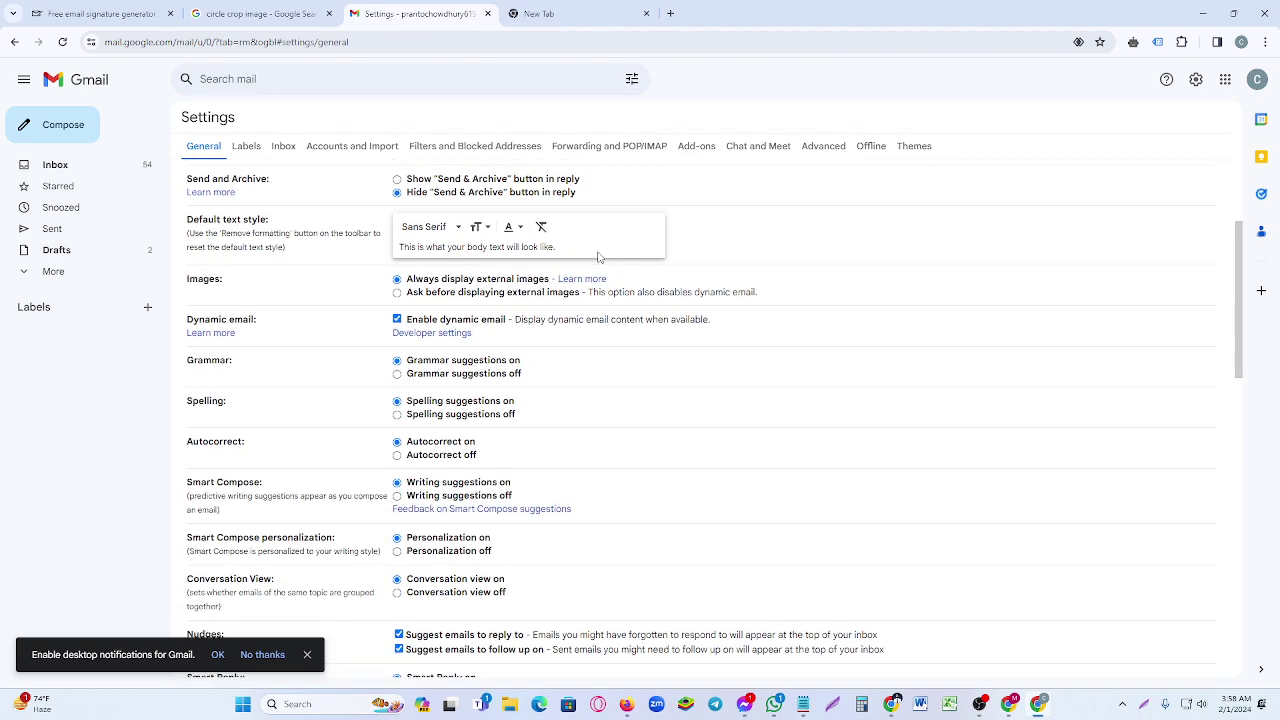
scroll(600, 258, "down", 5)
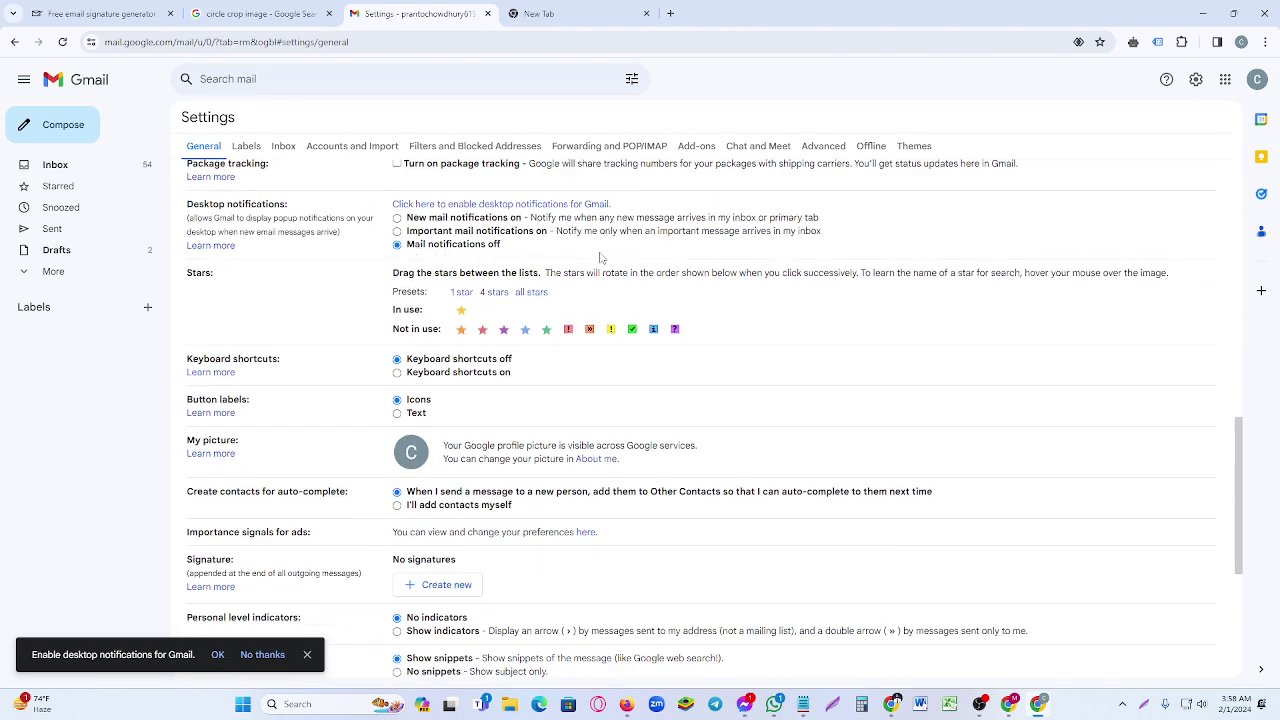
- Screenshot the Signature section with Create new outlined in red, then start a new signature
left_click(1146, 704)
mouse_move(314, 356)
left_mouse_down()
mouse_move(538, 497)
mouse_move(574, 497)
left_mouse_up()
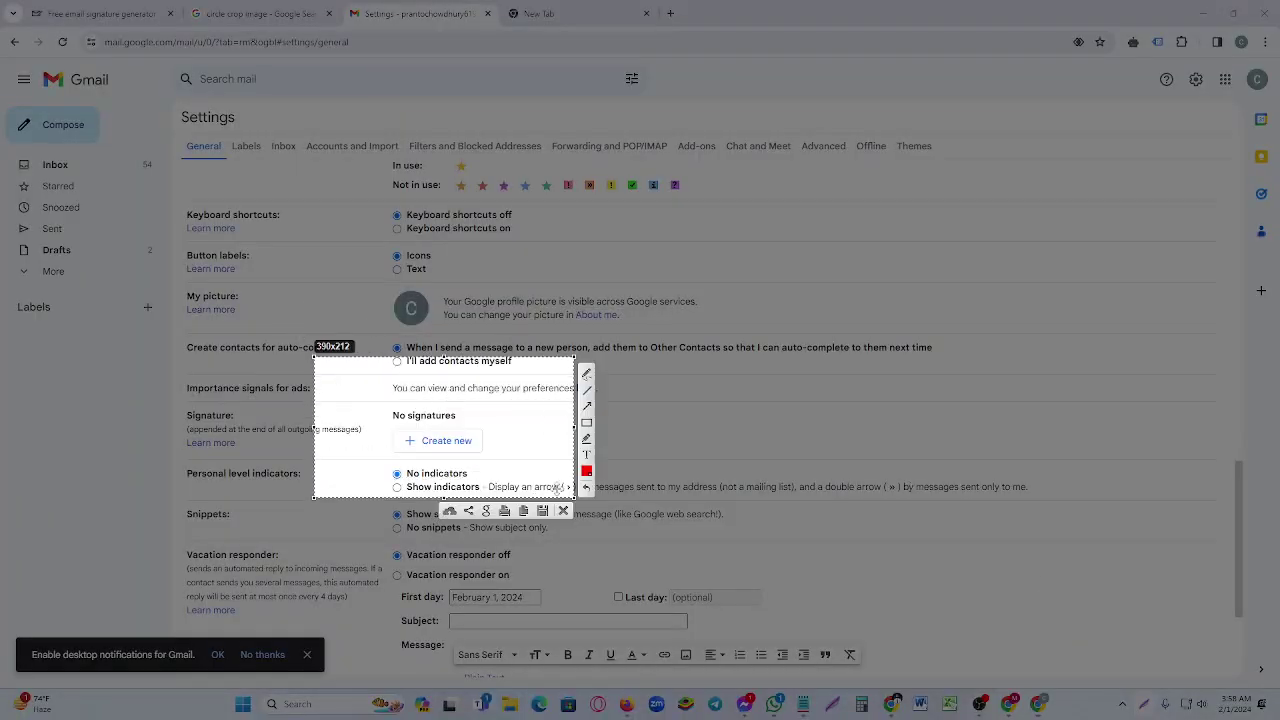
left_click(587, 422)
left_click_drag(399, 428, 487, 458)
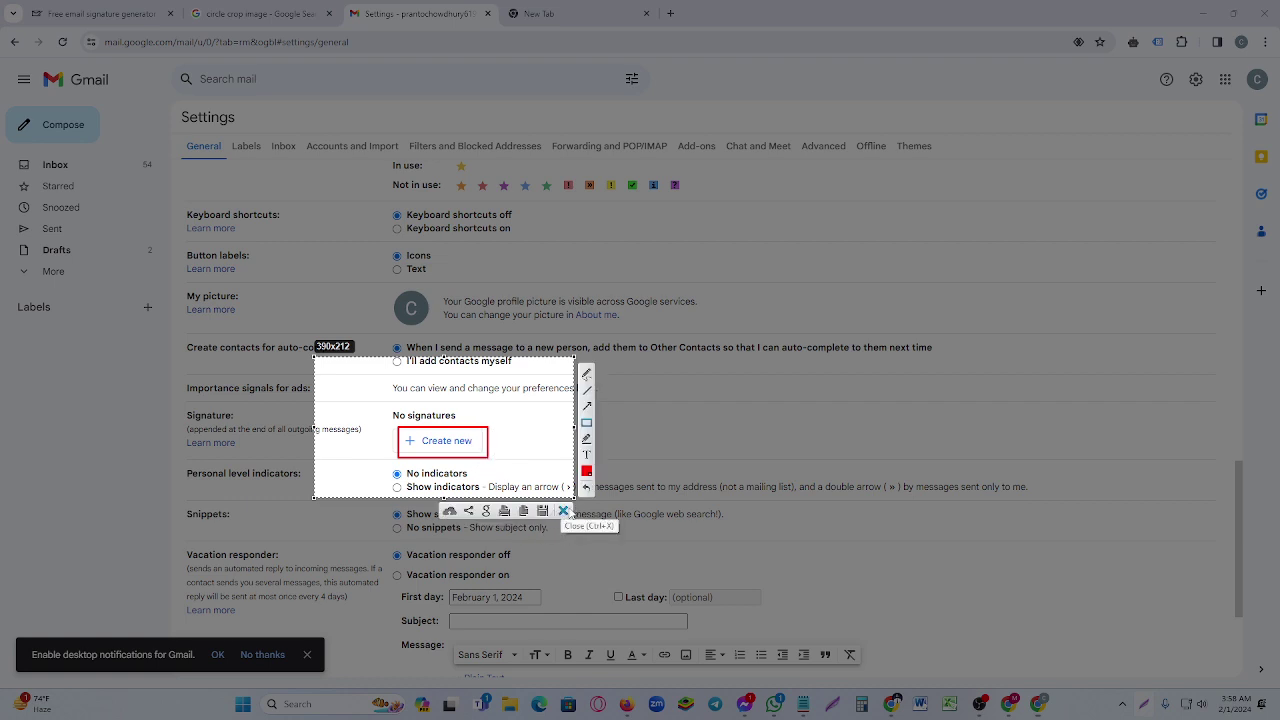
left_click(563, 511)
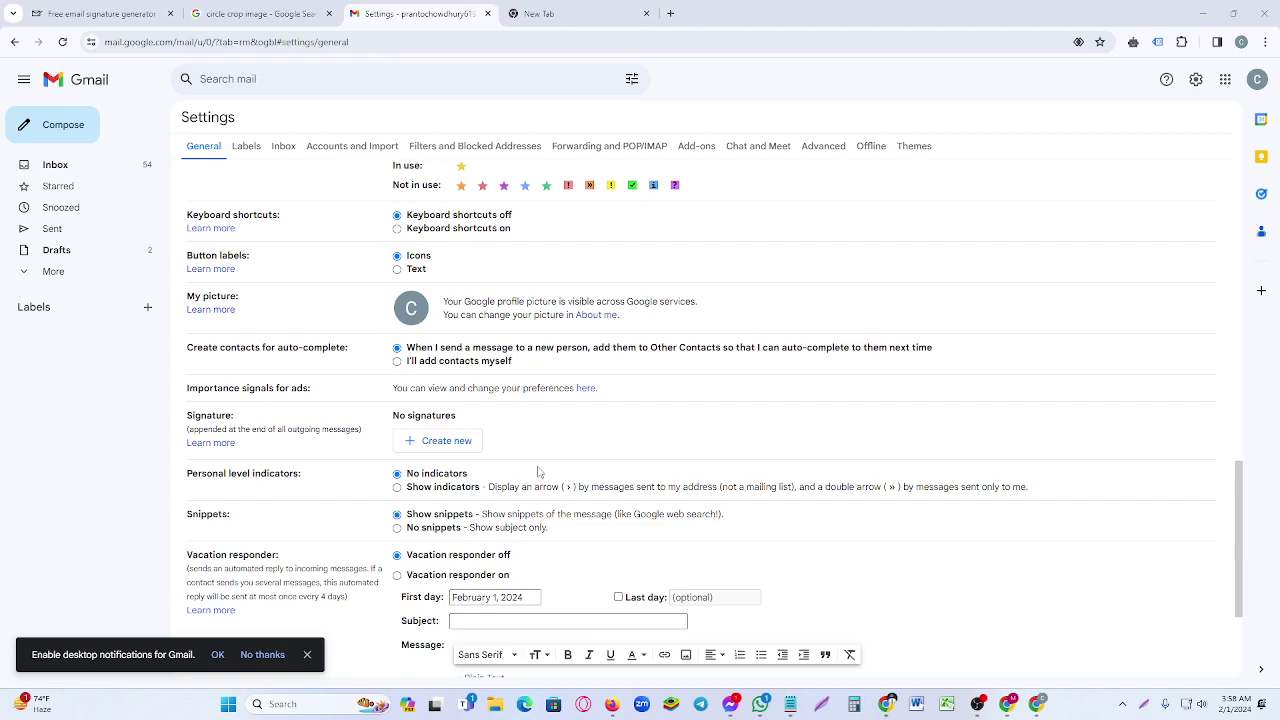
left_click(418, 444)
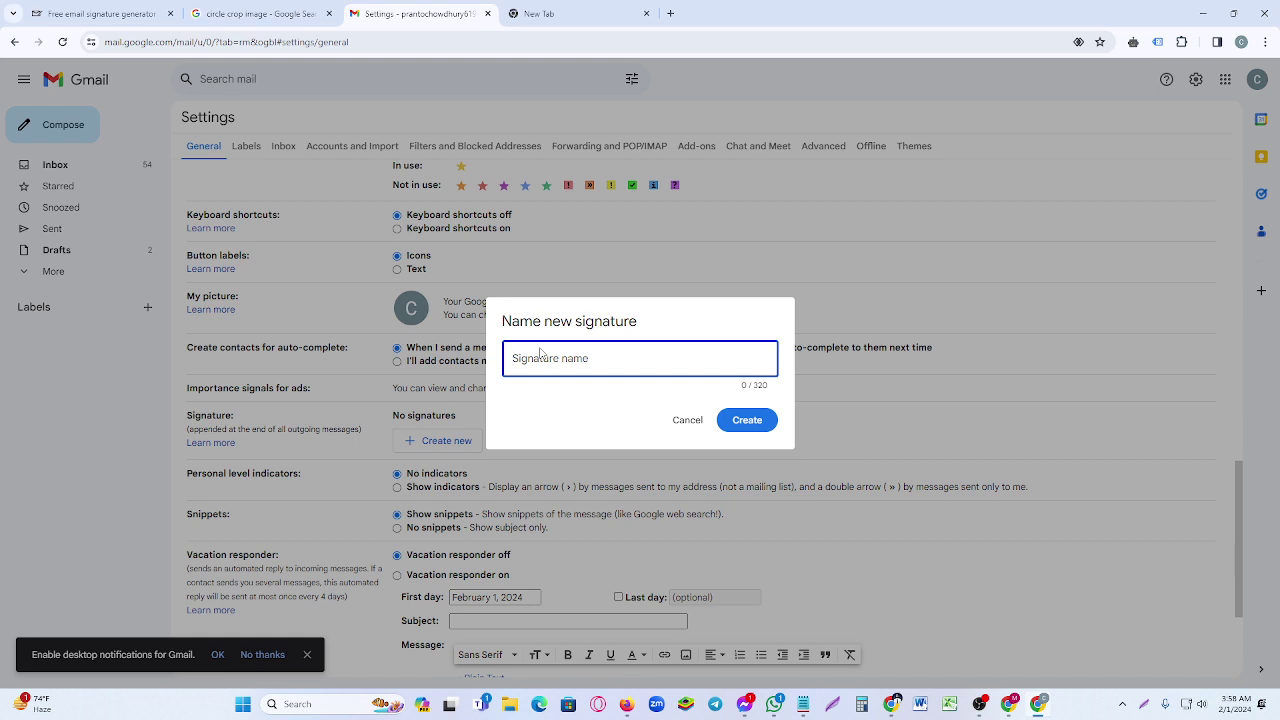
- Create a signature named demo-1, then go to the mail-signatures.com generator tab
type("demo-1")
left_click(739, 422)
left_click(750, 422)
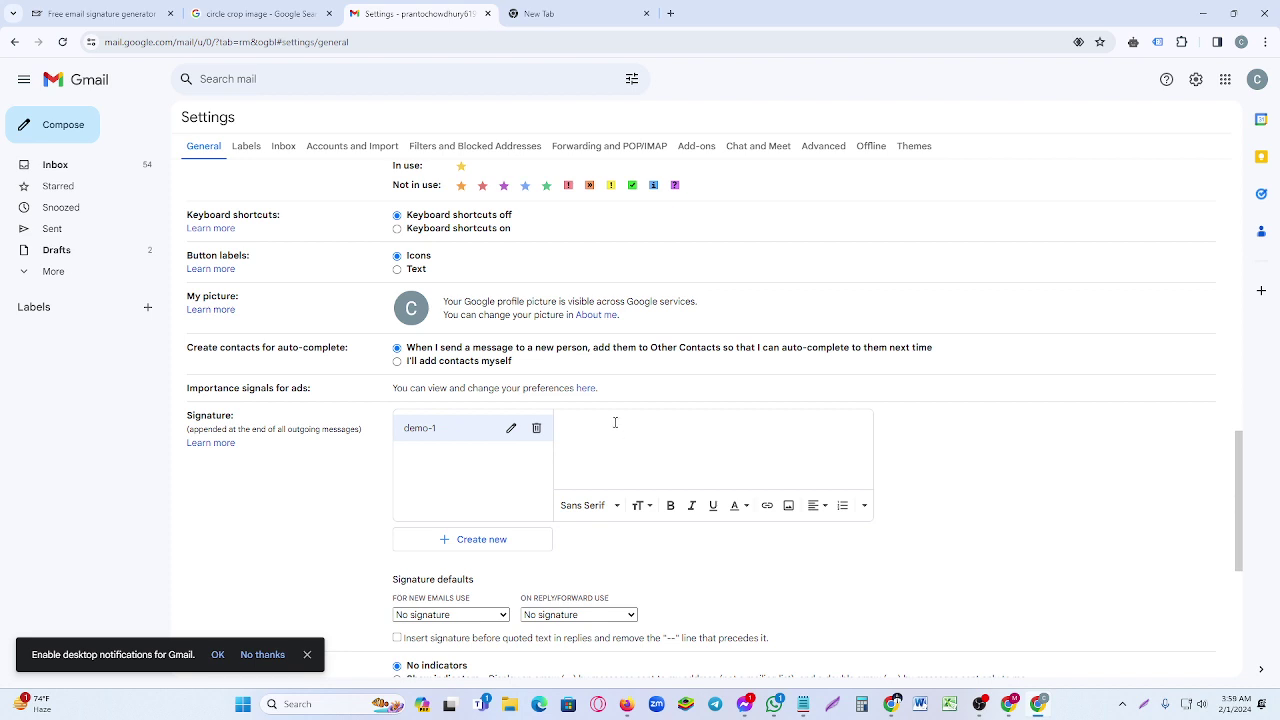
left_click(88, 8)
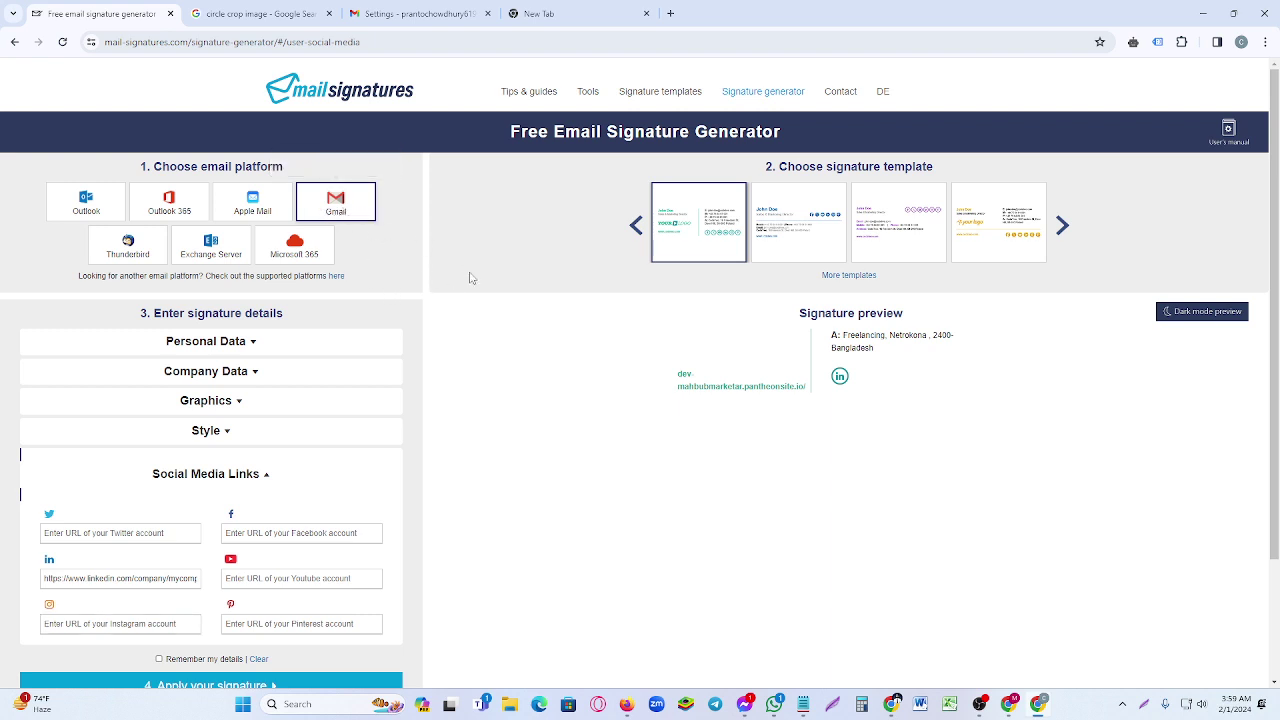
- Expand the personal details and fill in the first and last name
scroll(450, 320, "down", 1)
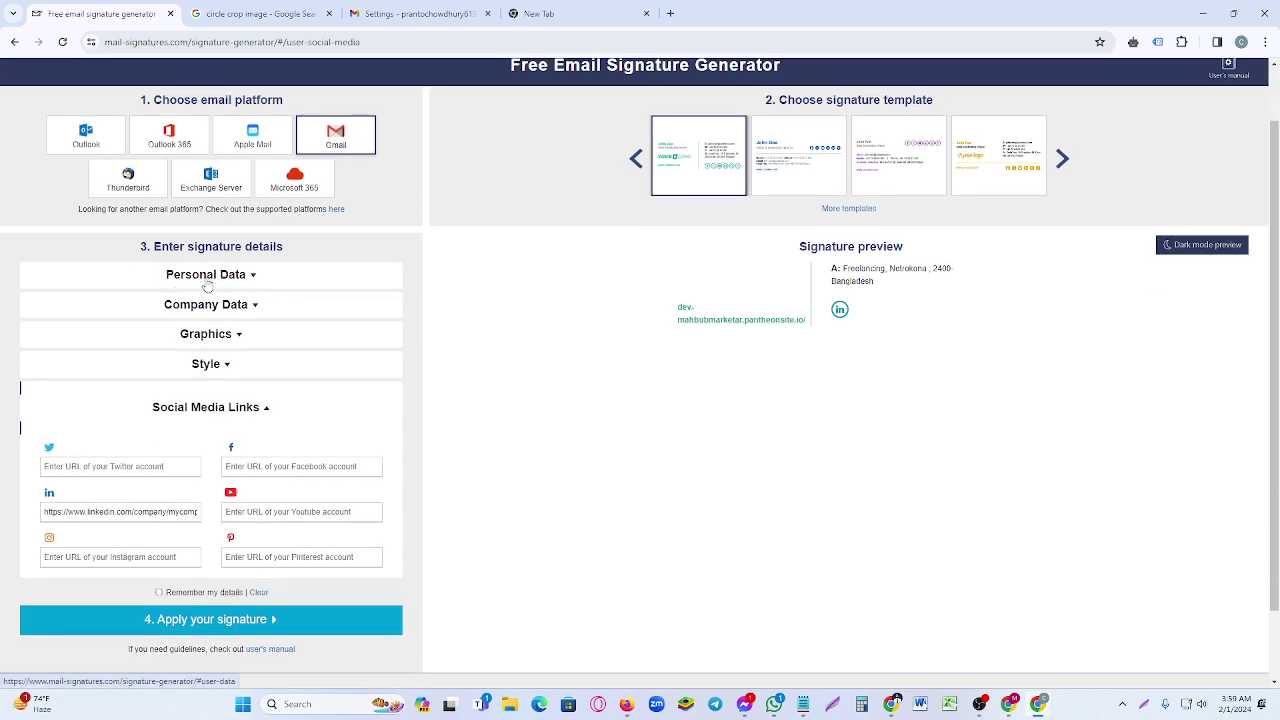
left_click(252, 278)
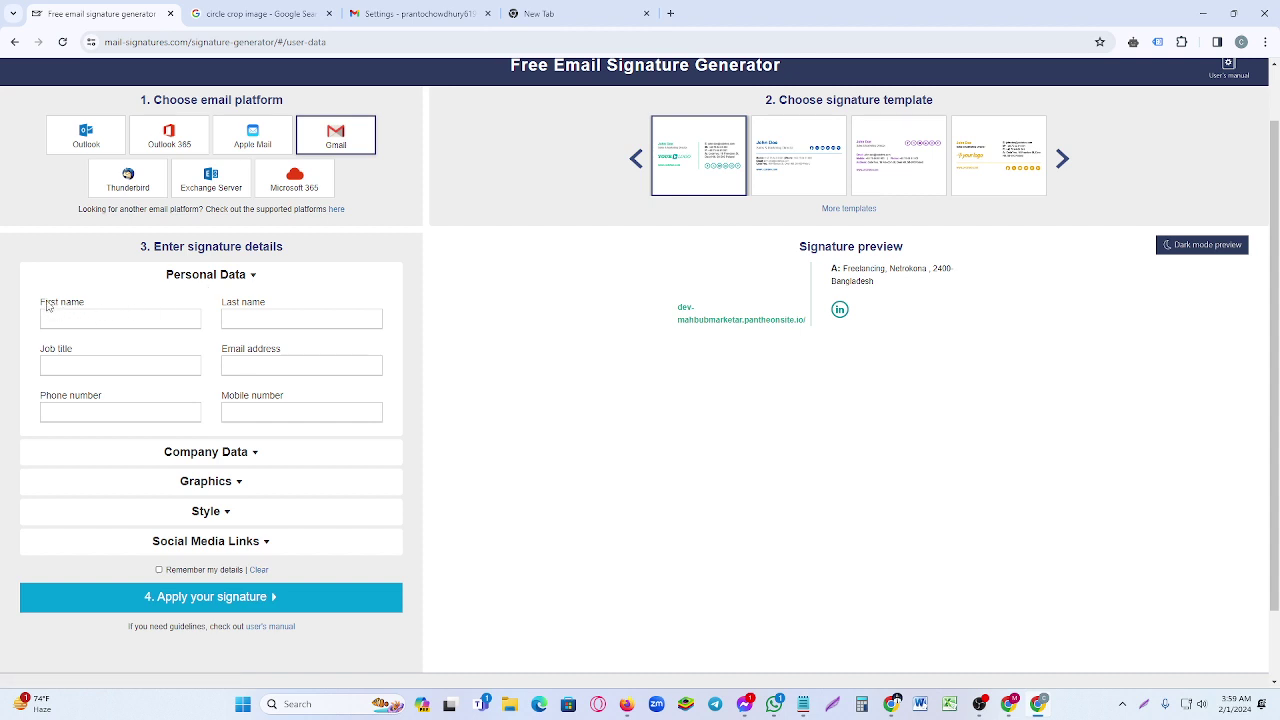
left_click_drag(44, 305, 215, 307)
left_click(95, 324)
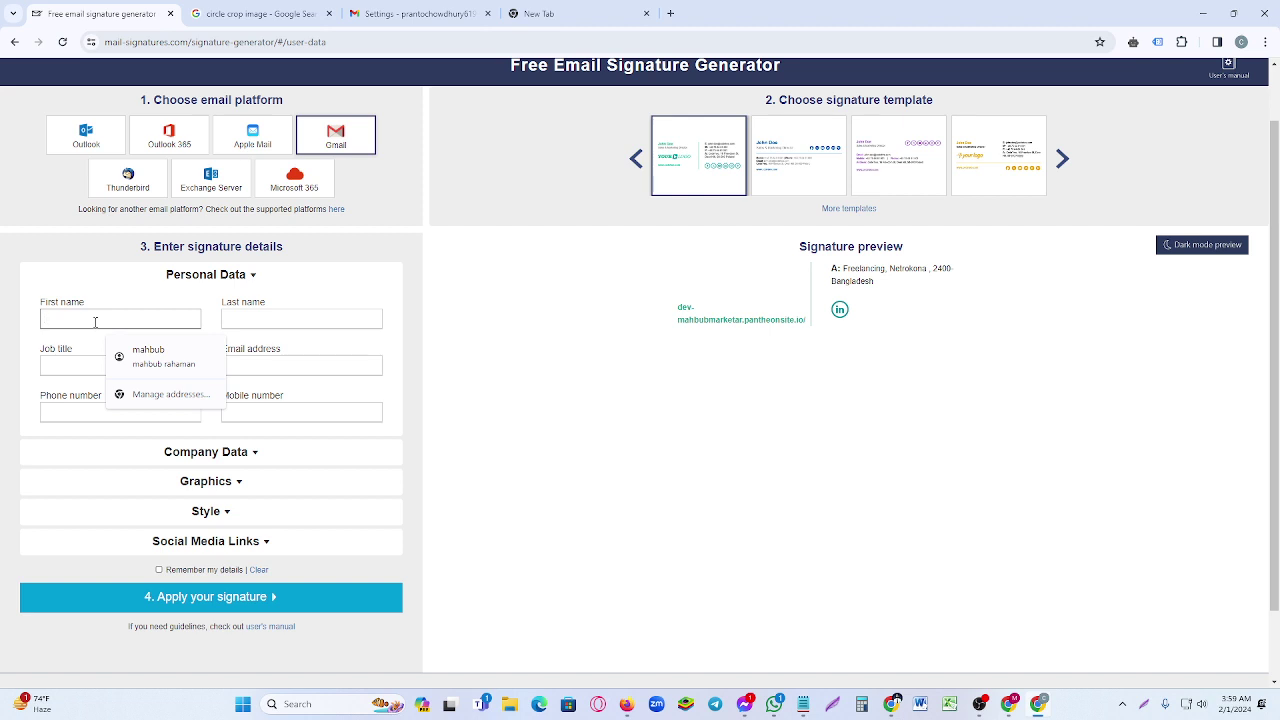
type("M")
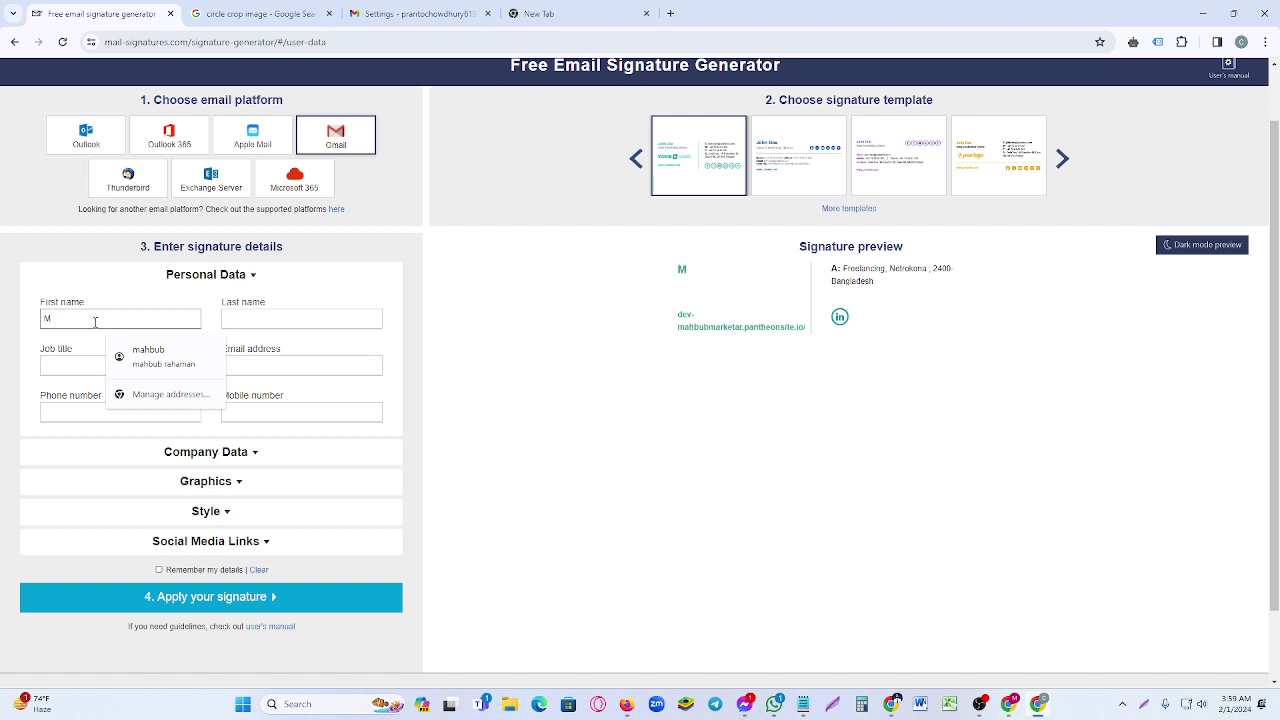
type("D")
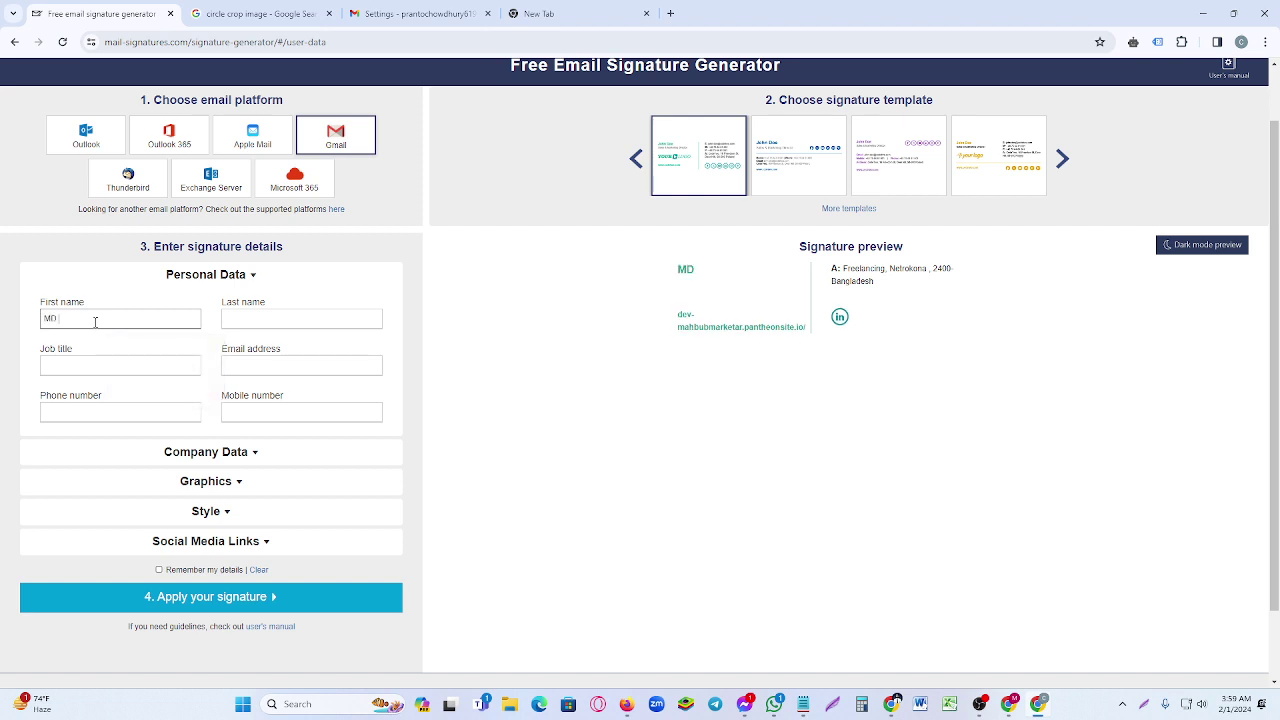
type(" MAHBUB")
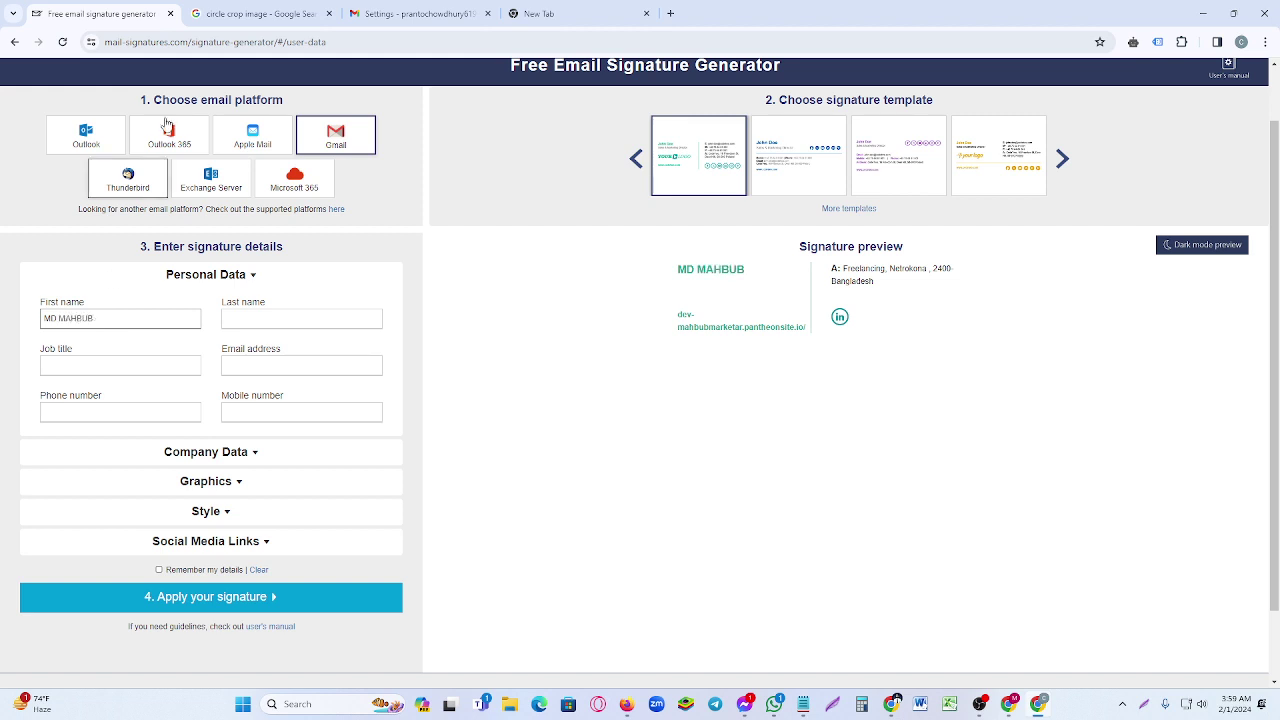
left_click(299, 314)
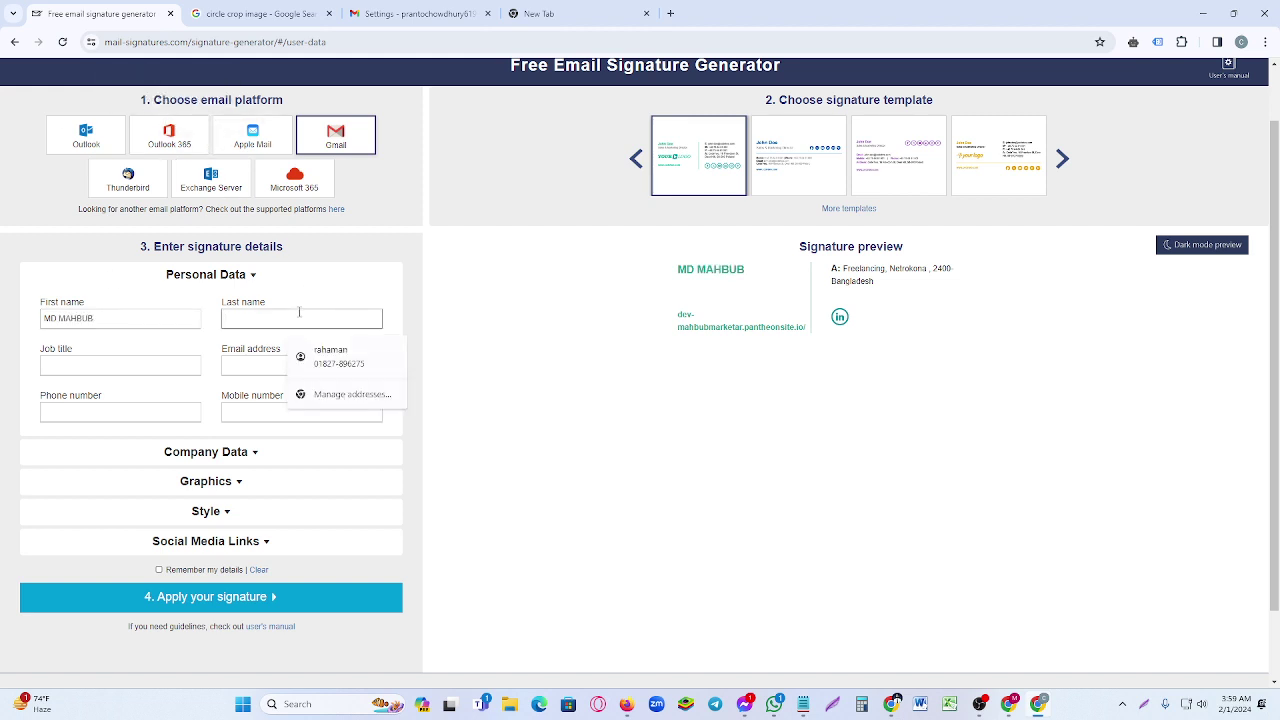
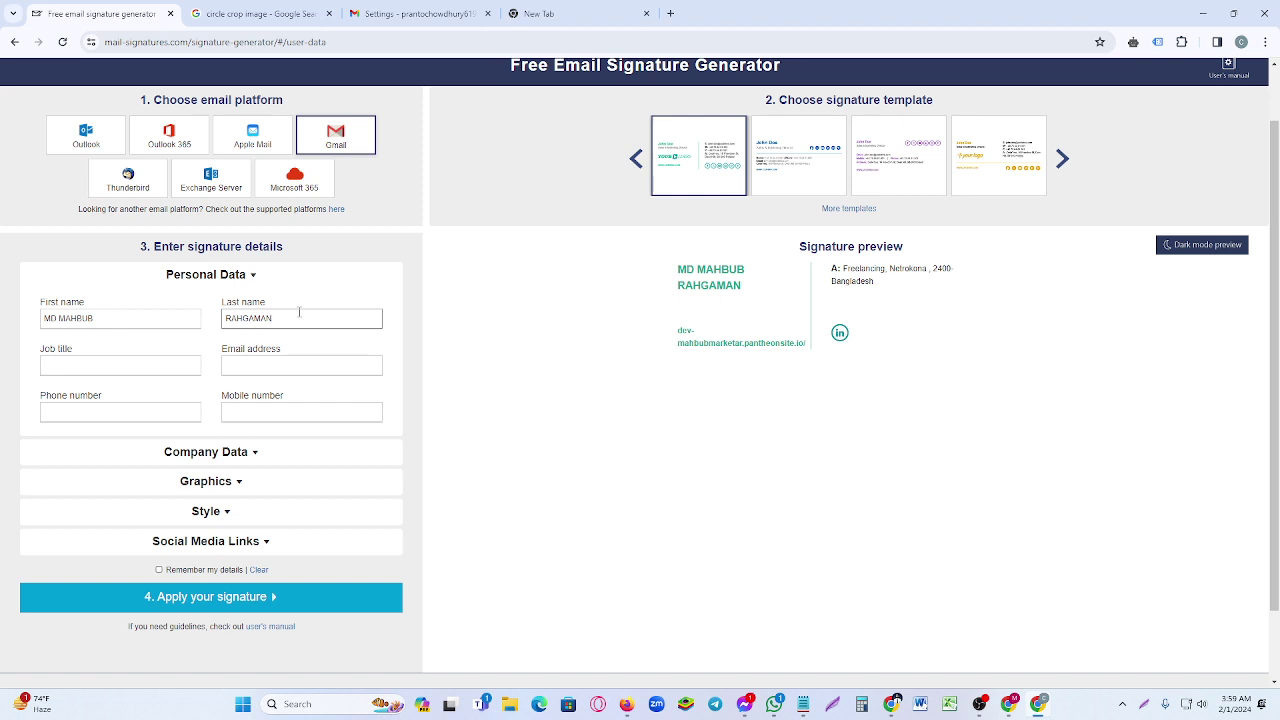
key("BackSpace")
key("BackSpace")
key("BackSpace")
key("BackSpace")
key("BackSpace")
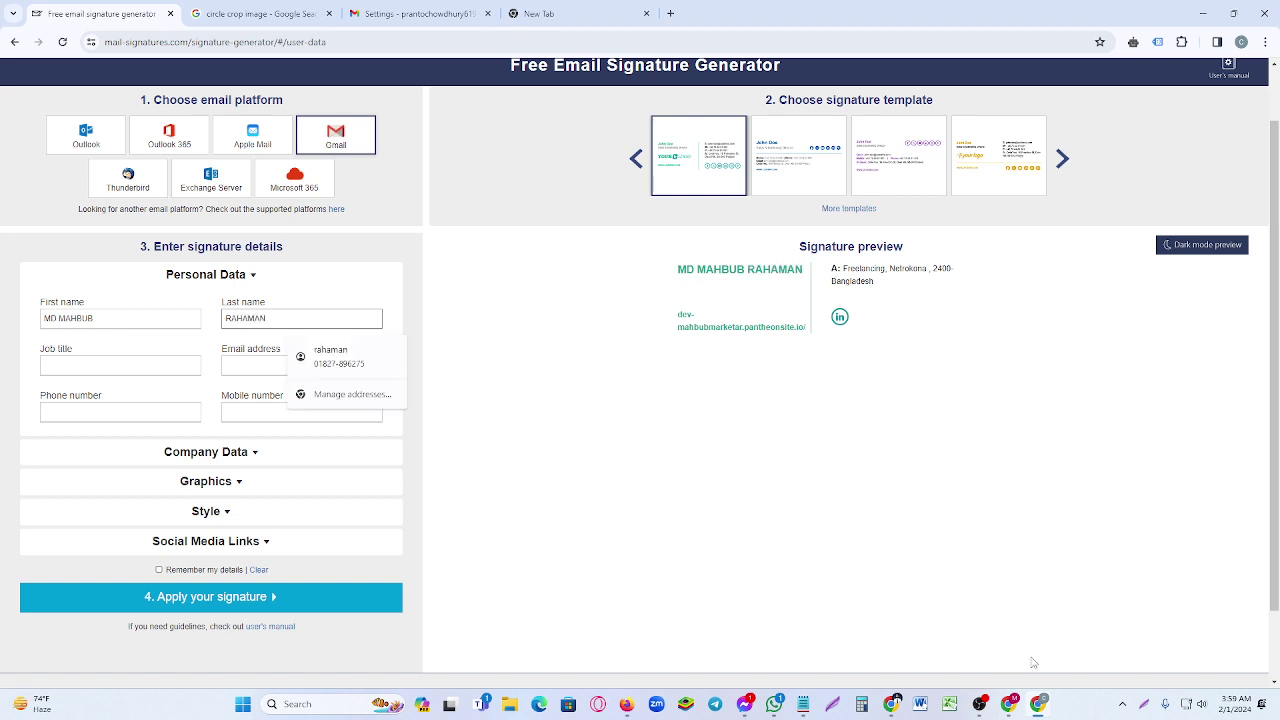
- Take a screen capture of the name in the signature preview
left_click(1148, 703)
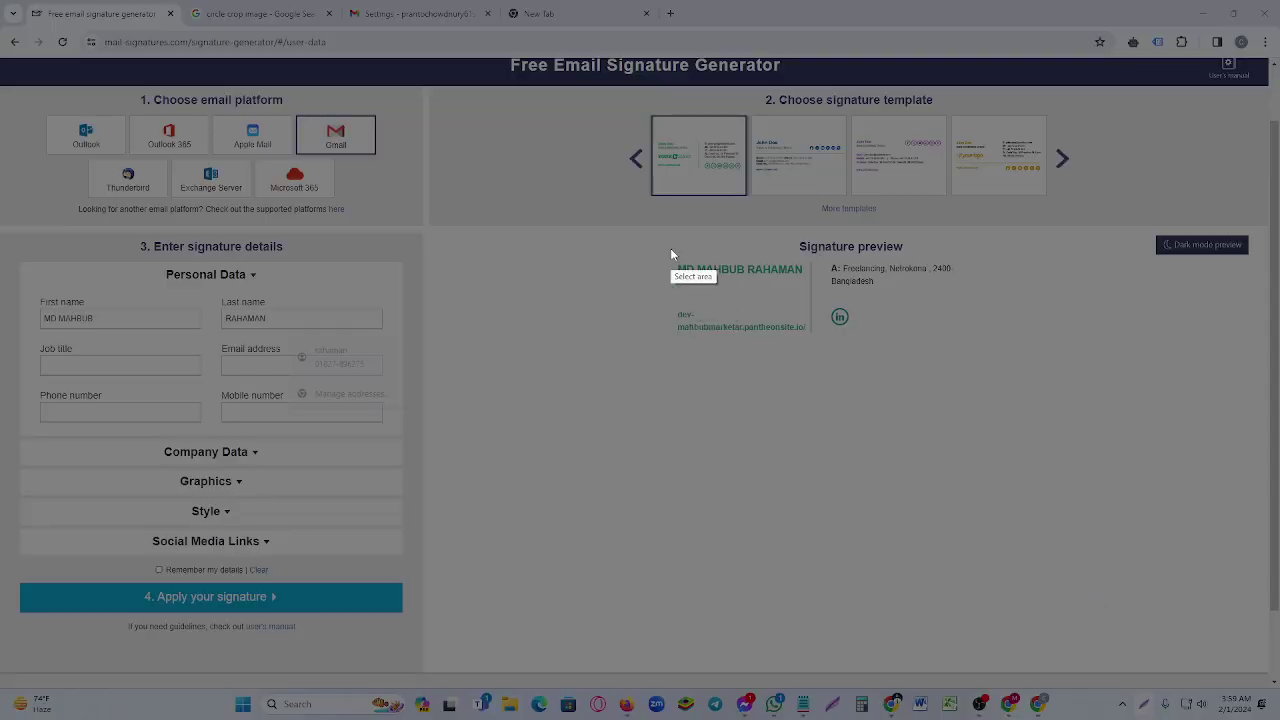
mouse_move(670, 248)
left_mouse_down()
mouse_move(738, 286)
mouse_move(813, 287)
left_mouse_up()
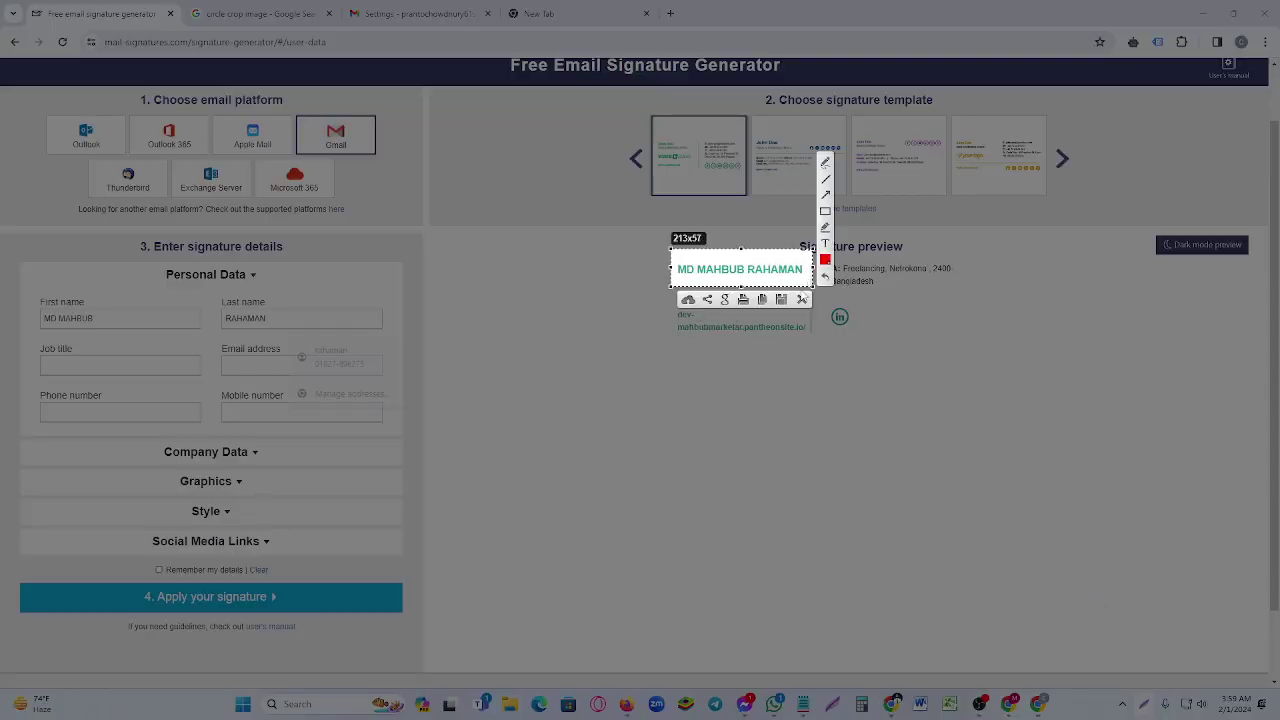
left_click(802, 299)
- Enter the job title DIGITAL MARKETER in capital letters
left_click(103, 365)
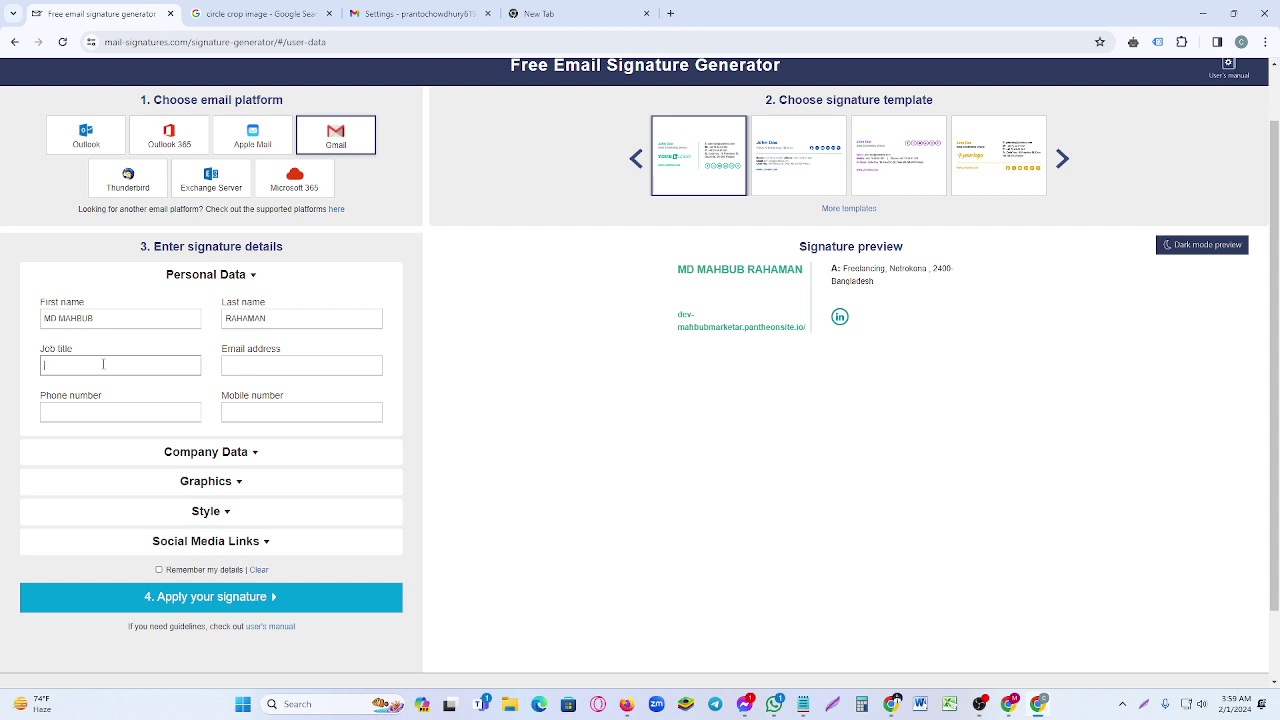
type("d")
key("BackSpace")
type("dIGITA")
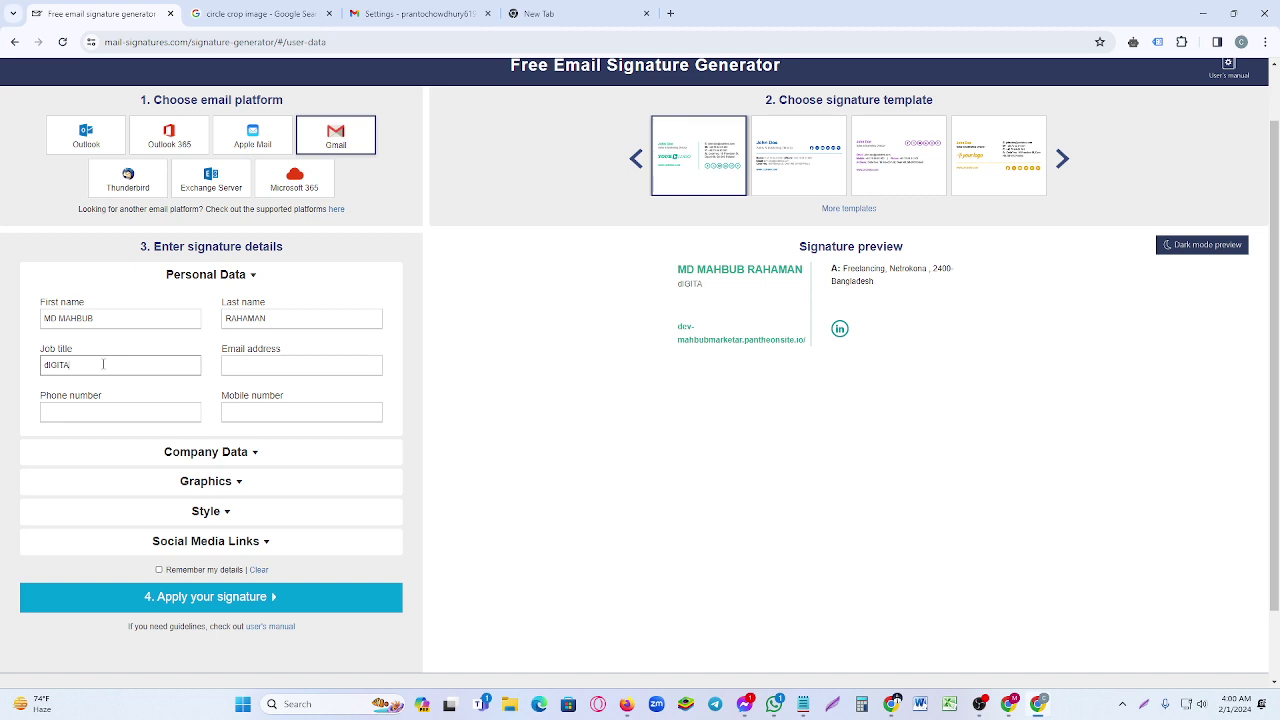
key("BackSpace")
key("BackSpace")
key("BackSpace")
key("BackSpace")
key("BackSpace")
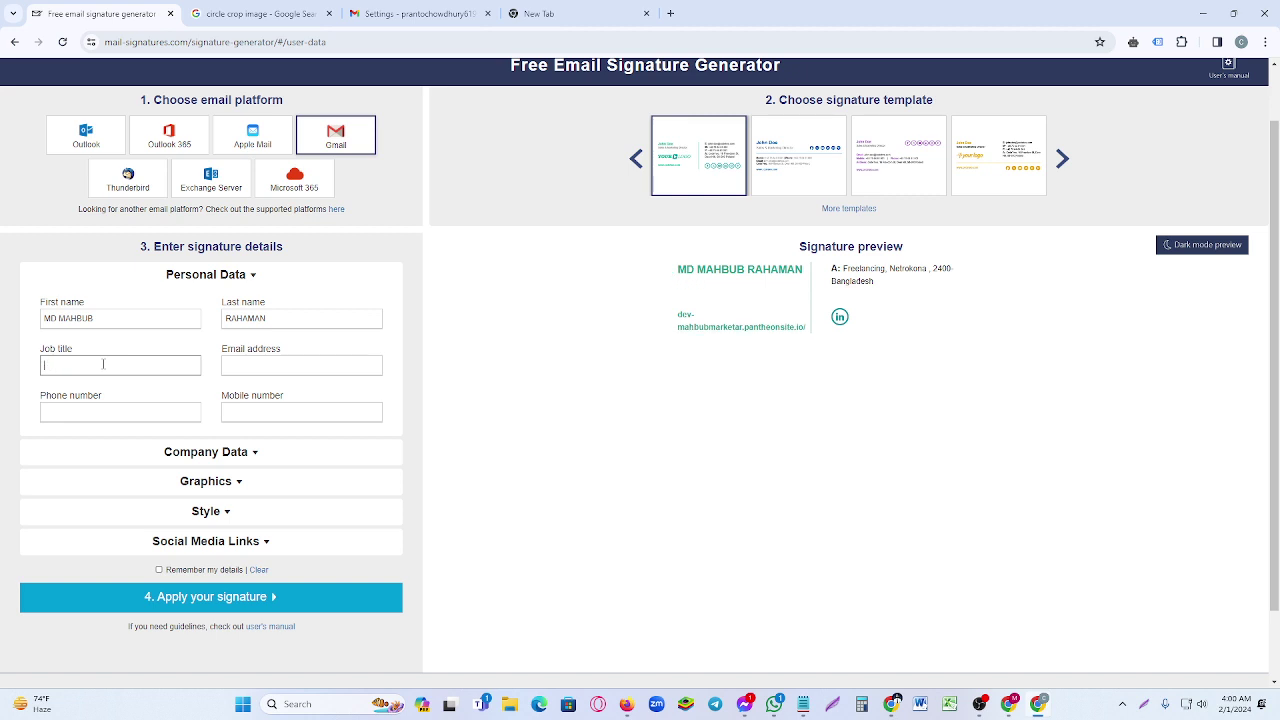
type("dIGITAL")
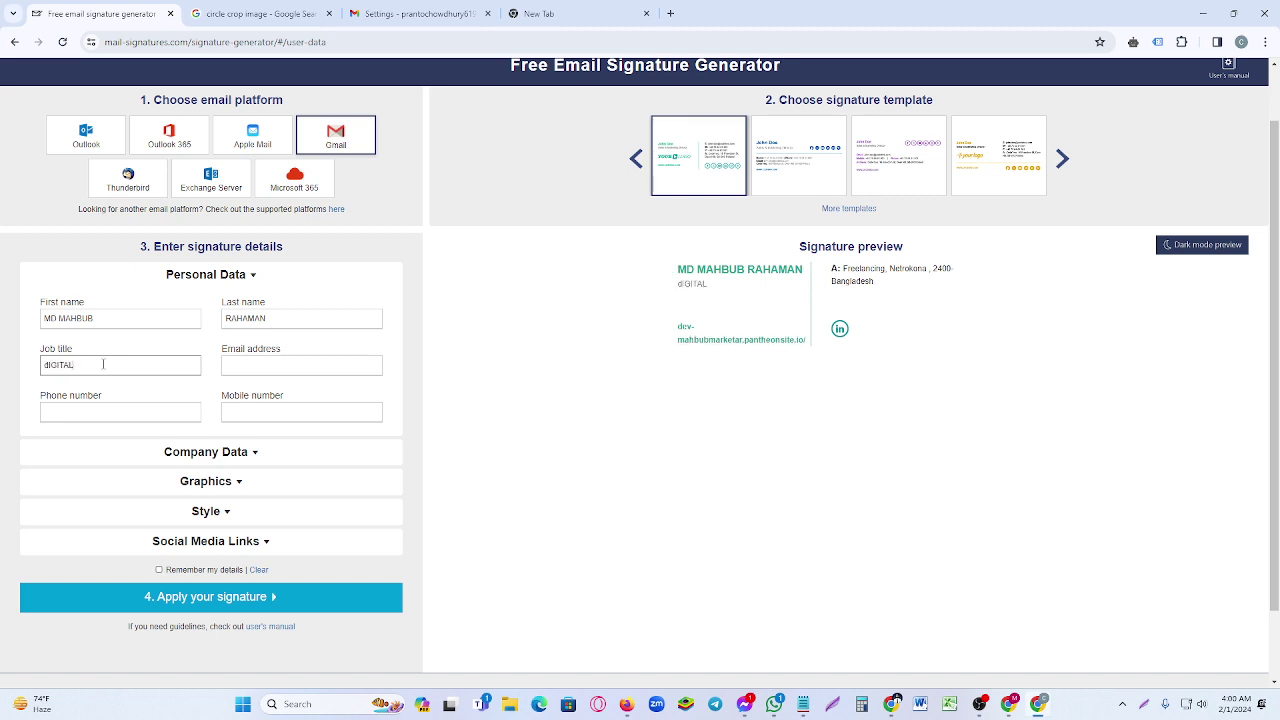
key("BackSpace")
key("BackSpace")
key("BackSpace")
key("BackSpace")
key("BackSpace")
key("BackSpace")
key("BackSpace")
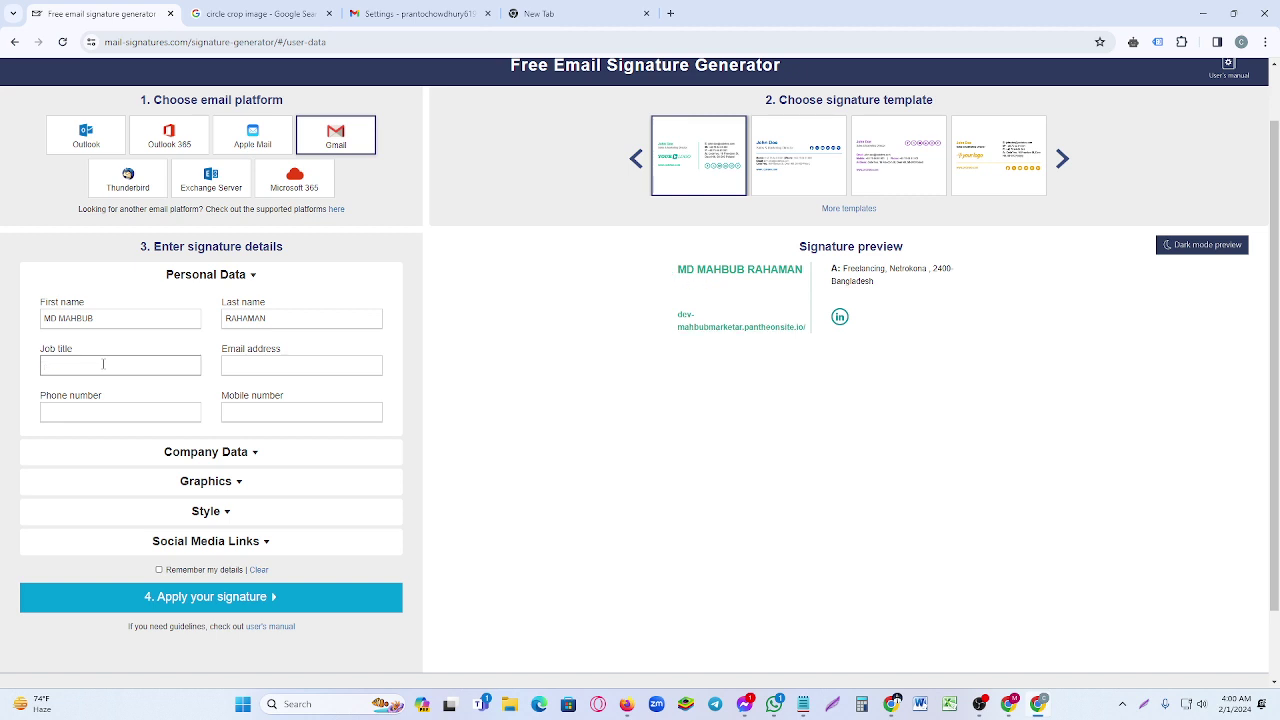
type("d")
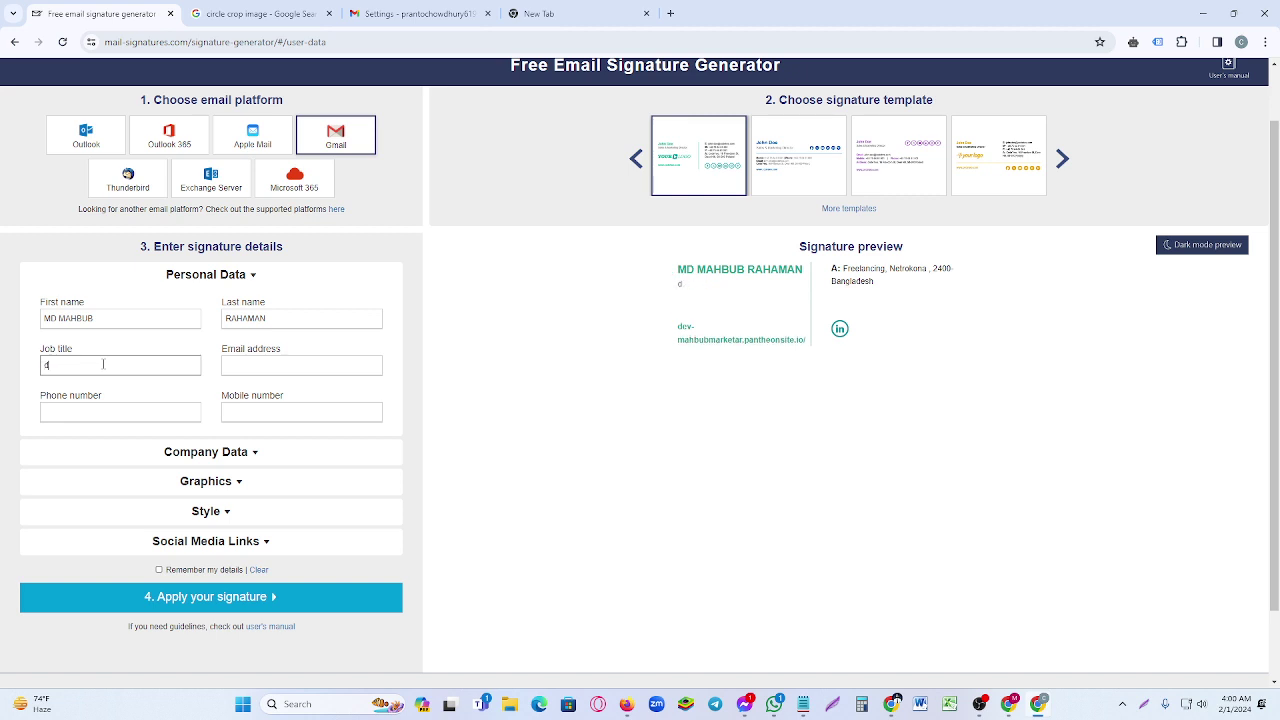
key("BackSpace")
type("DIGITAL MARKETER")
- Copy the Gmail account's e-mail address from the Google account details
left_click(260, 362)
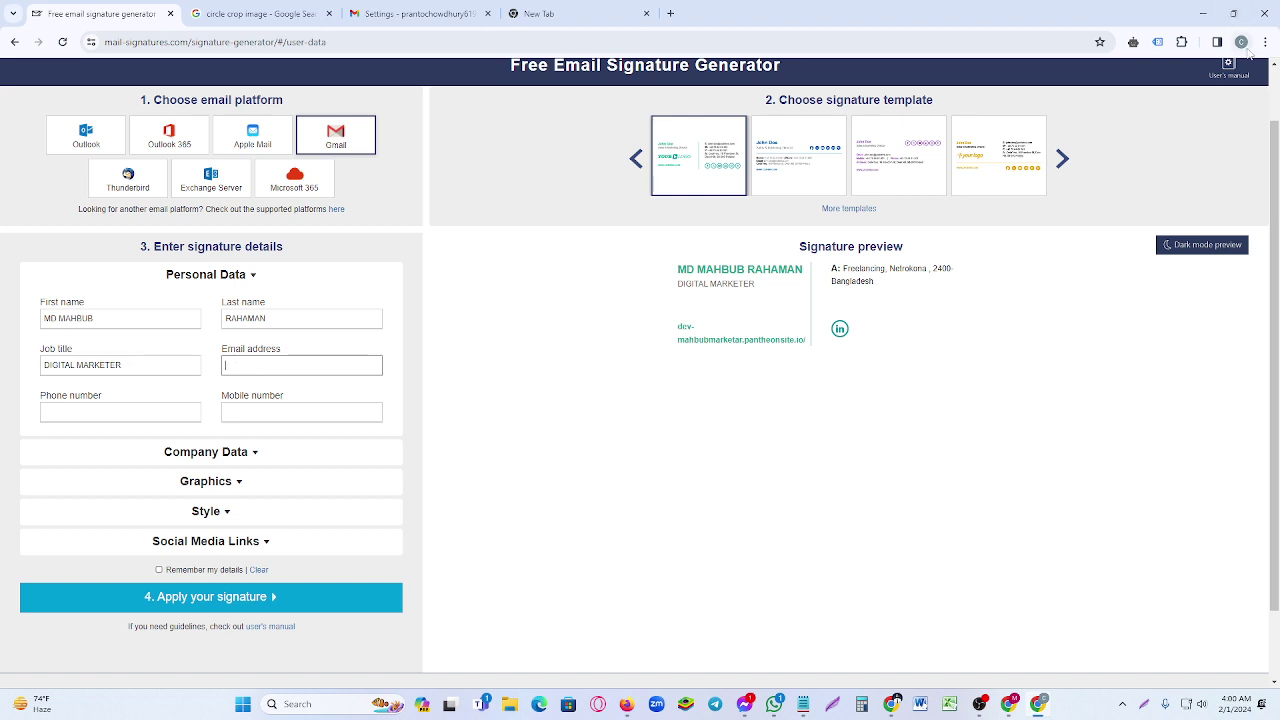
left_click(418, 13)
left_click(1259, 86)
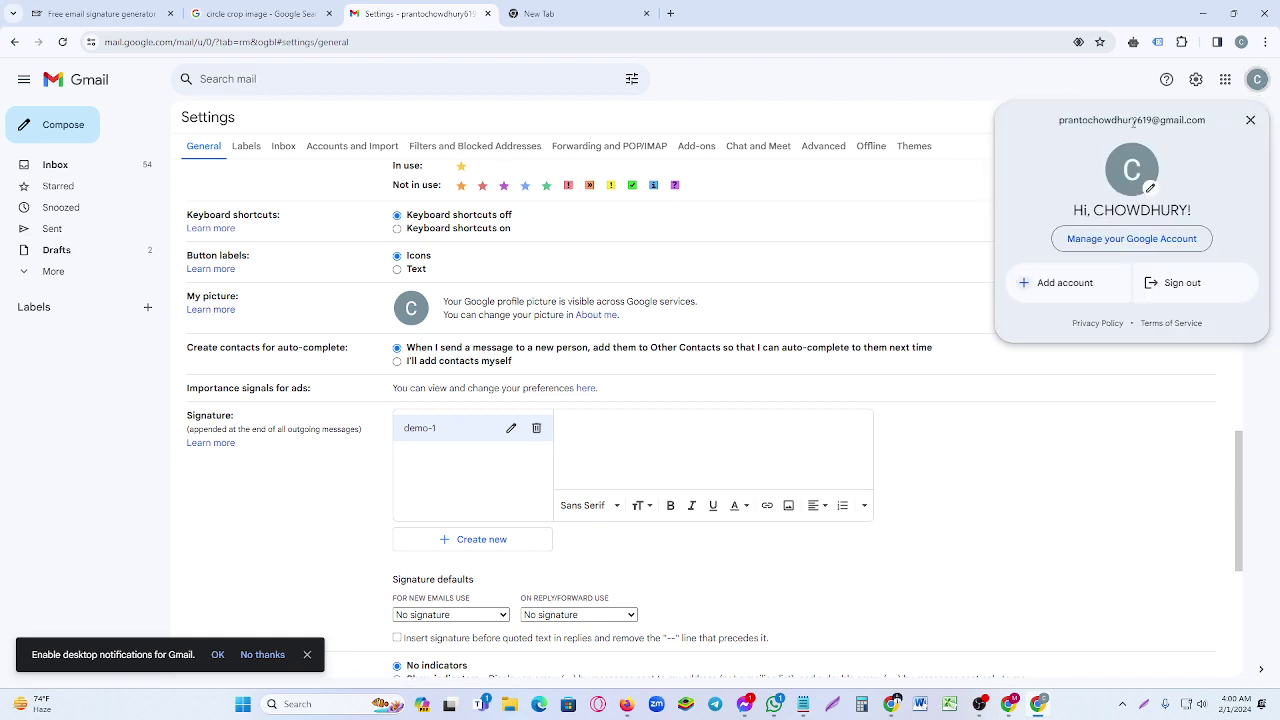
triple_click(1133, 120)
key("ctrl+c")
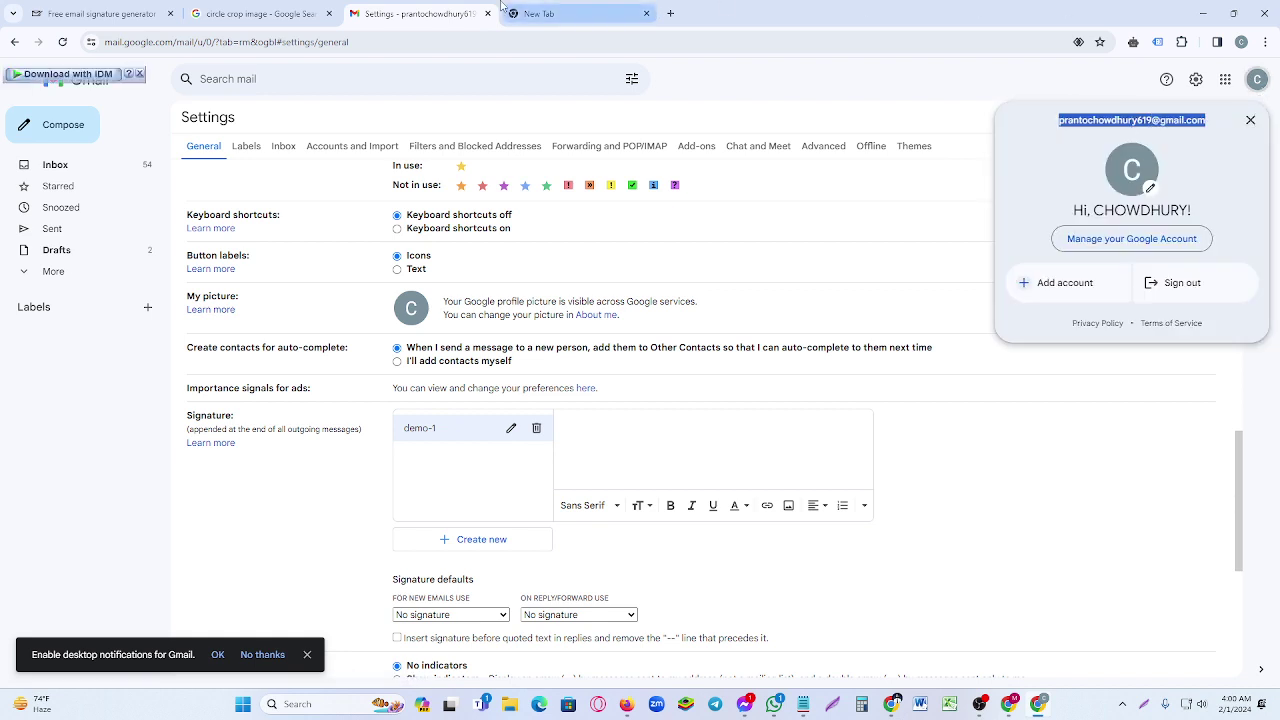
left_click(100, 13)
- Paste the account e-mail and autofill the saved phone and mobile numbers
left_click(302, 375)
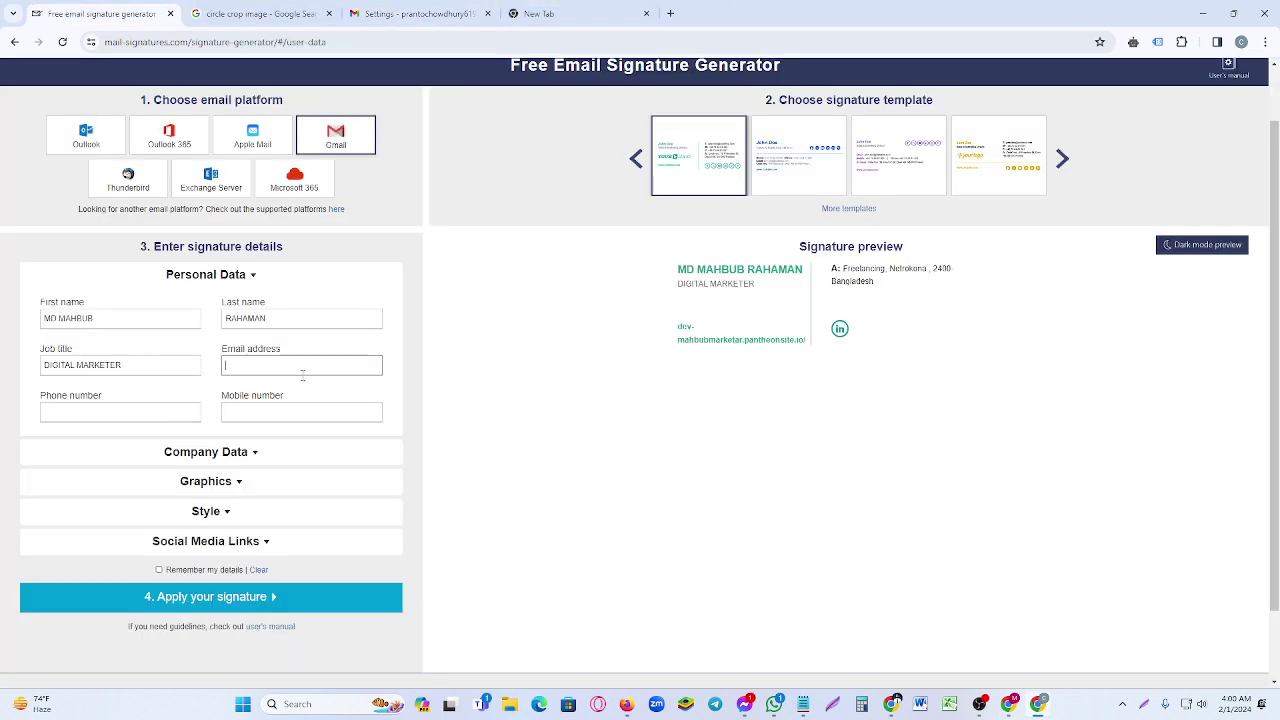
key("ctrl+v")
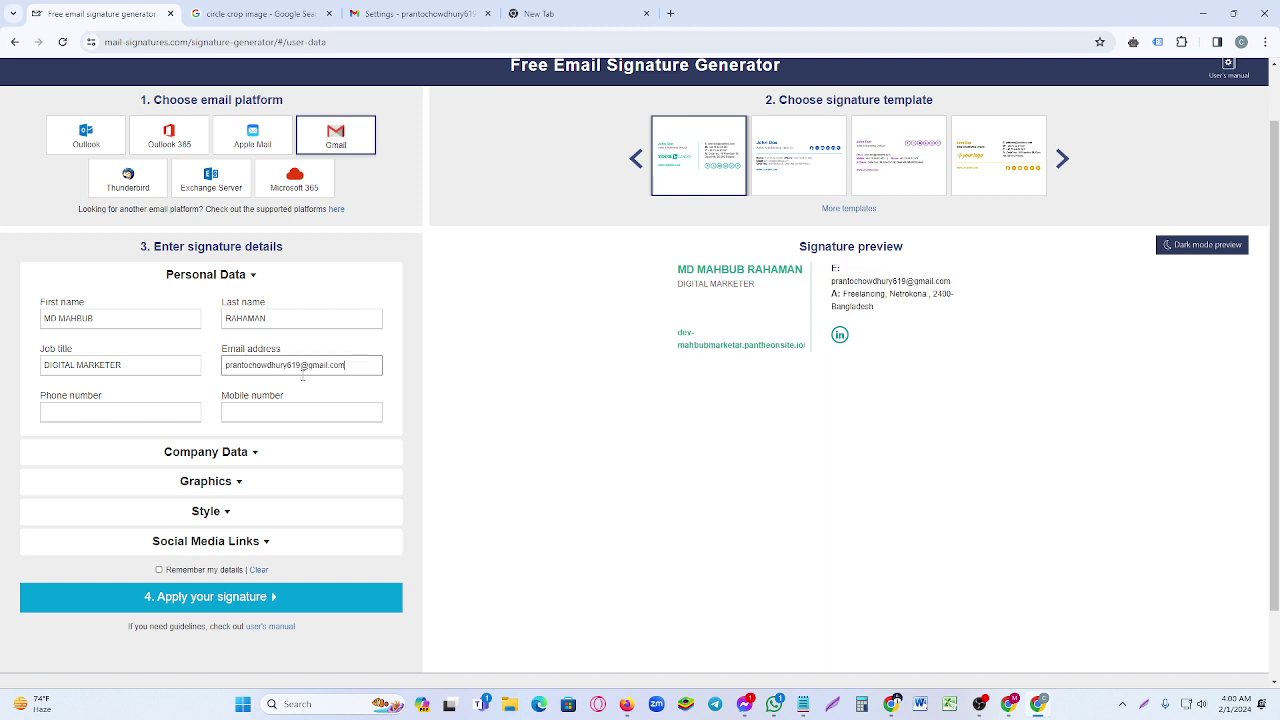
left_click(137, 414)
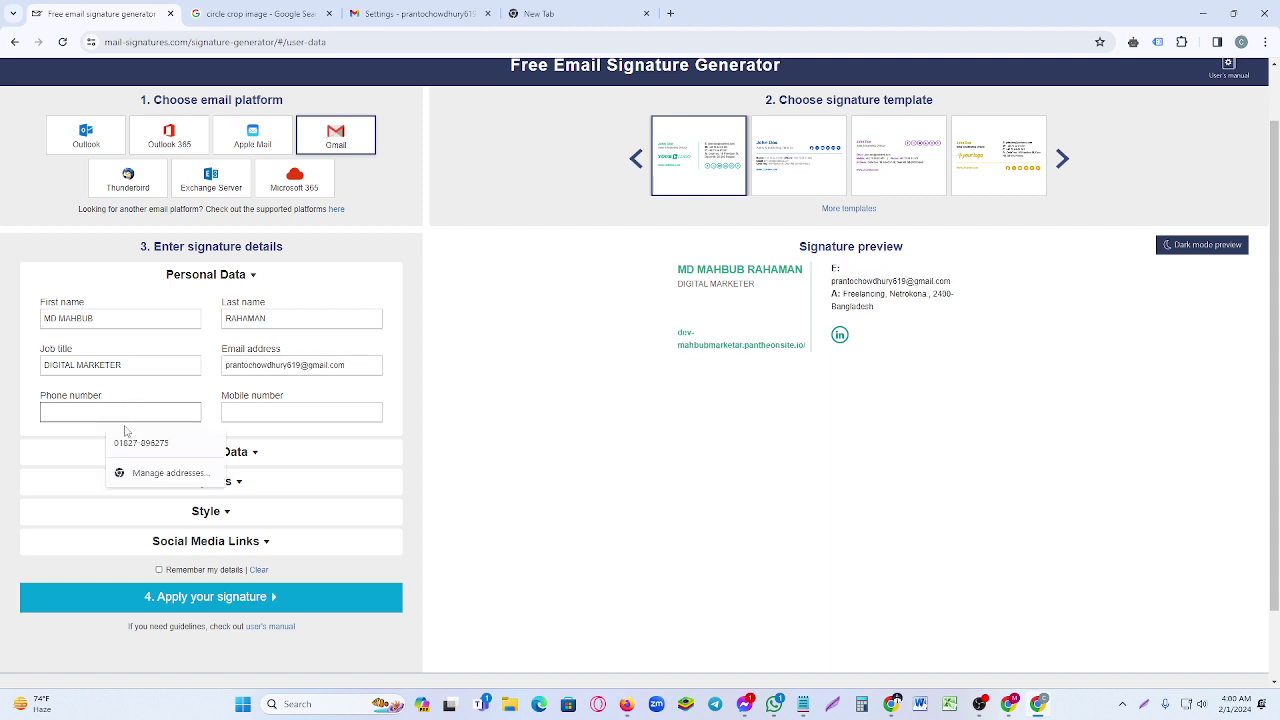
left_click(130, 442)
left_click(317, 413)
left_click(323, 441)
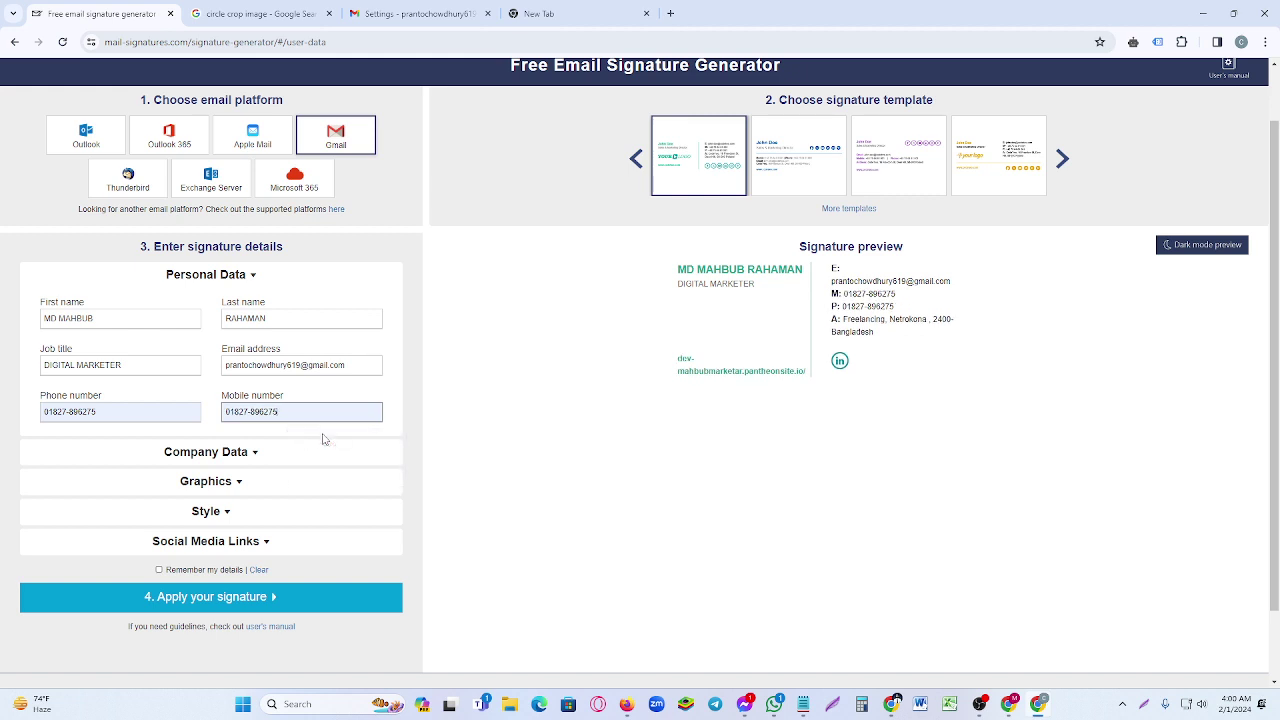
- Expand the company details (Freelancing, website, address), then the Graphics logo settings
left_click(237, 463)
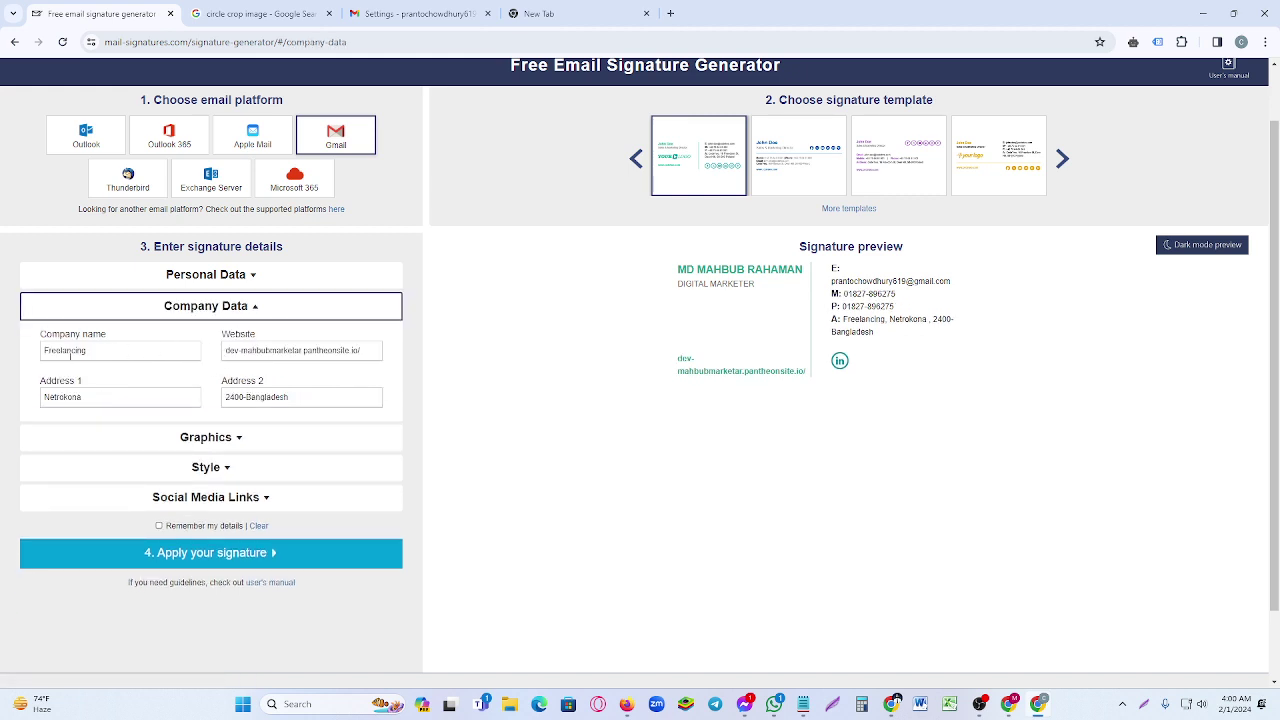
left_click_drag(228, 350, 425, 350)
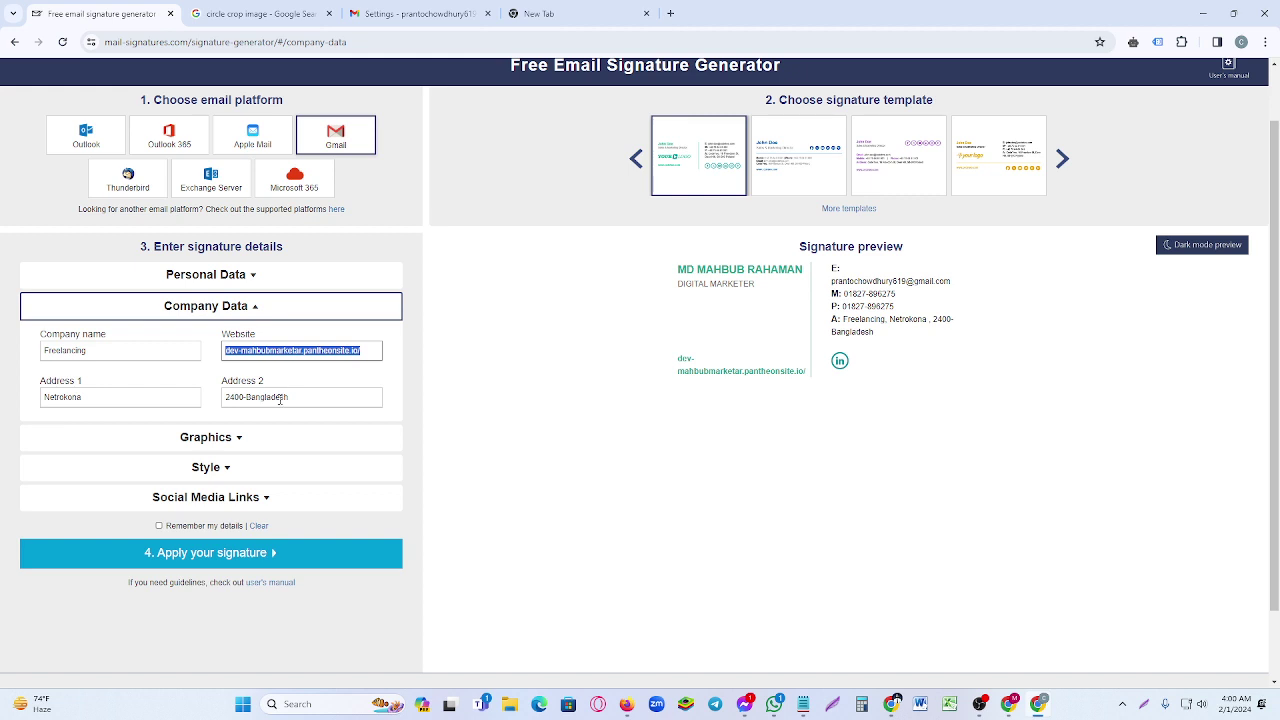
left_click(224, 445)
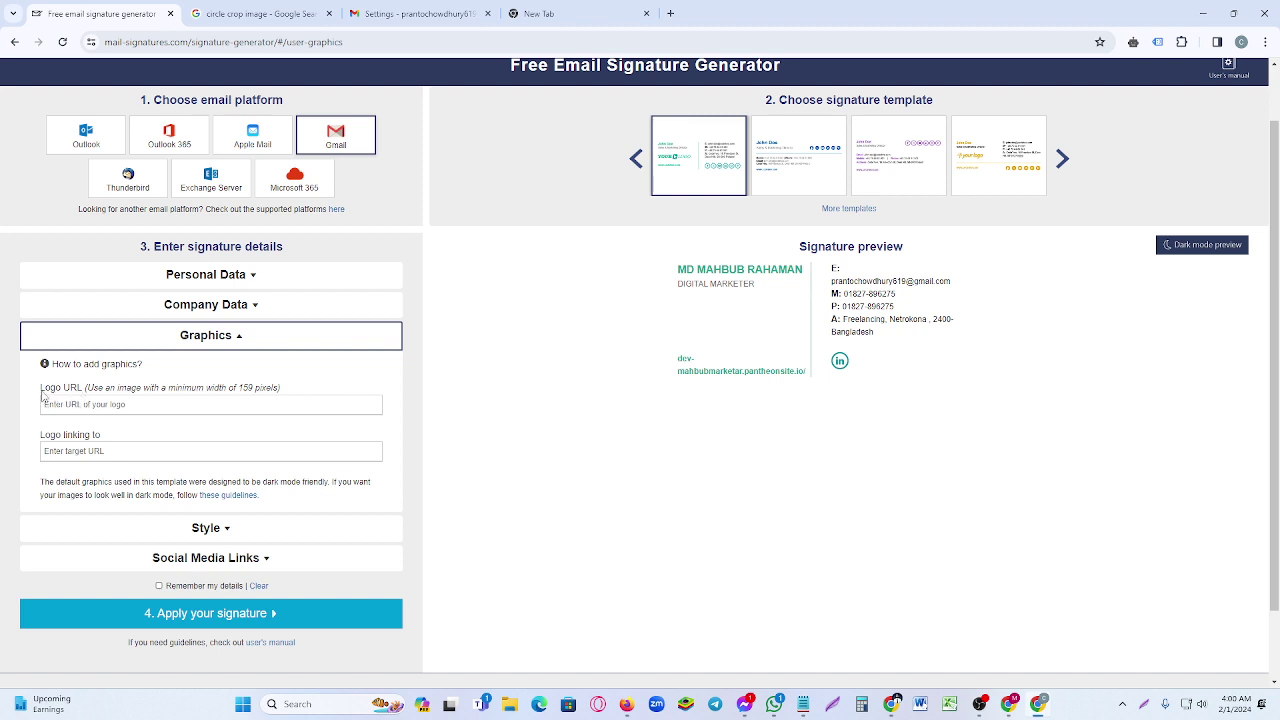
- Go to the 'circle crop image' search results to reach the crop-circle.imageonline.co tool
left_click_drag(42, 395, 88, 396)
left_click(253, 10)
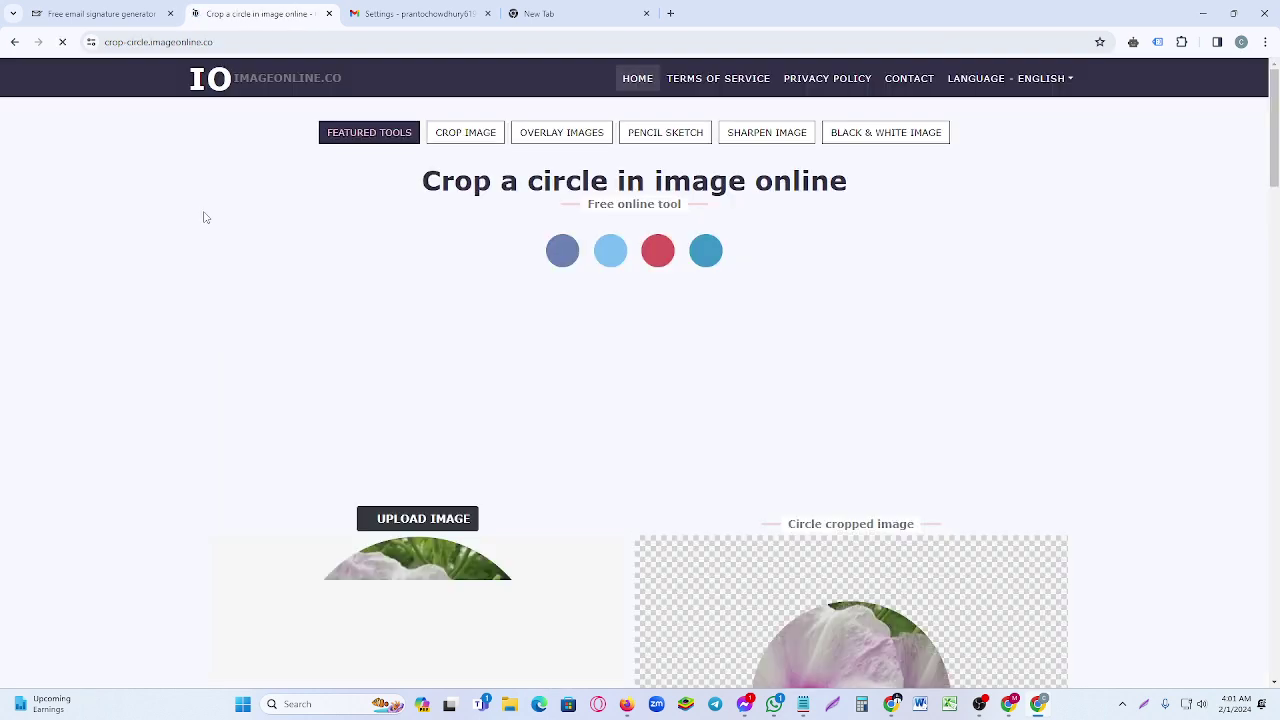
- Upload the portrait IMG_20240130_163500 from the Desktop to the circle-crop tool
scroll(203, 217, "down", 2)
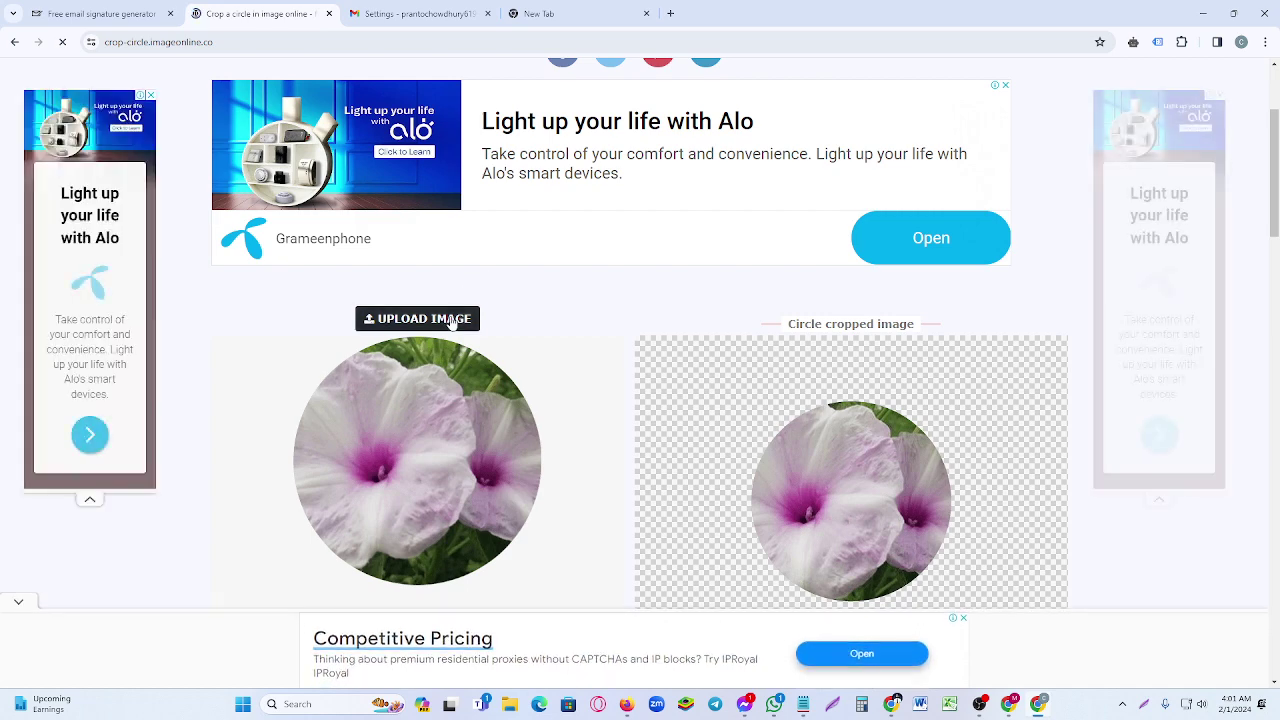
left_click(453, 319)
scroll(388, 190, "down", 3)
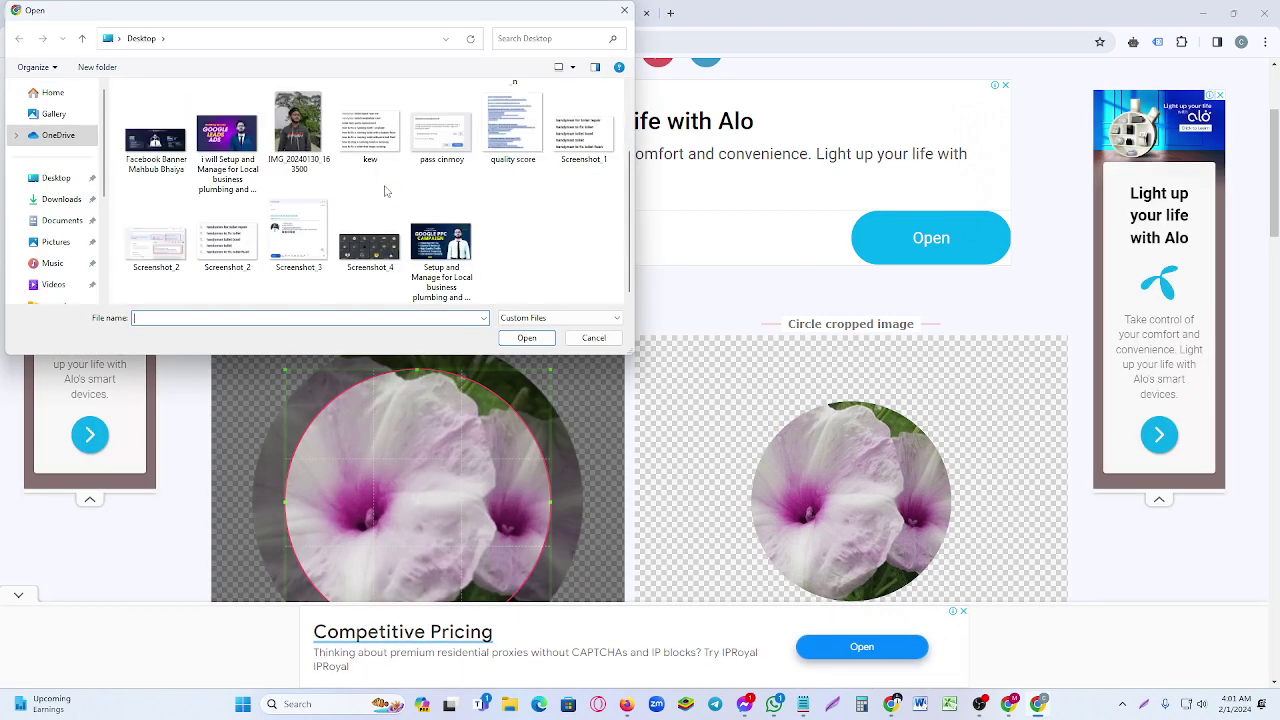
left_click(56, 177)
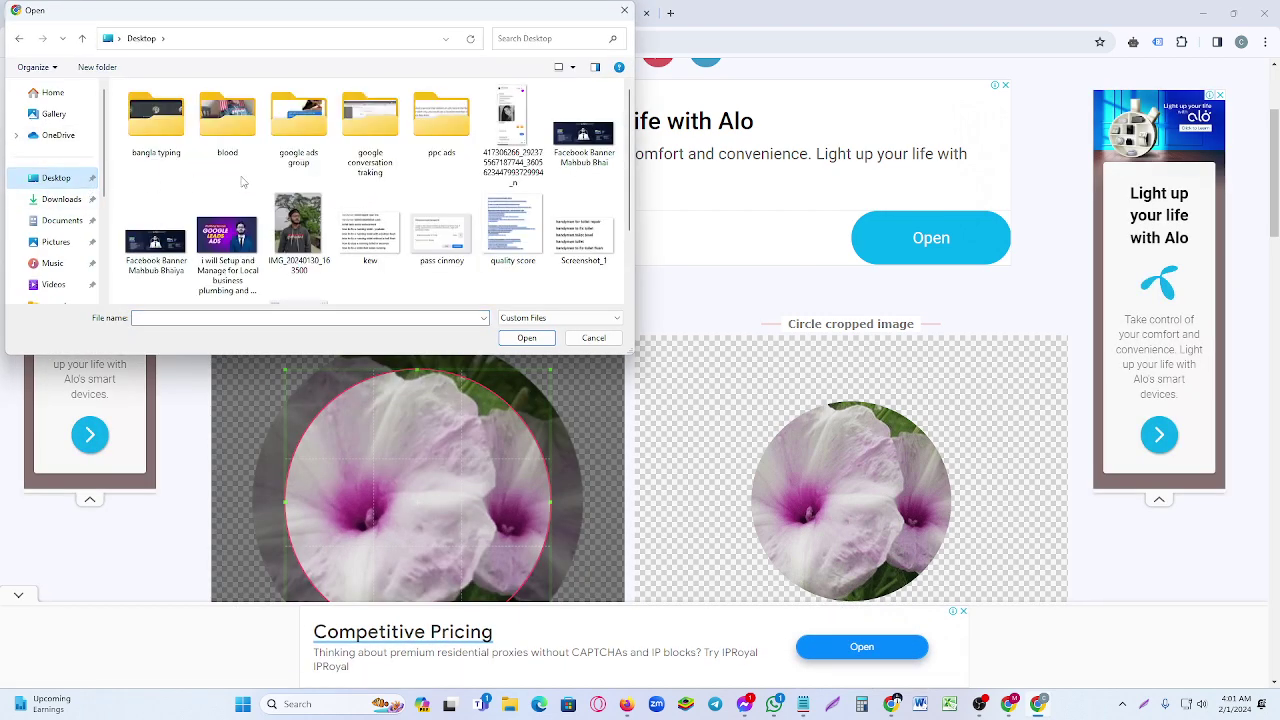
scroll(266, 181, "down", 3)
scroll(390, 208, "up", 1)
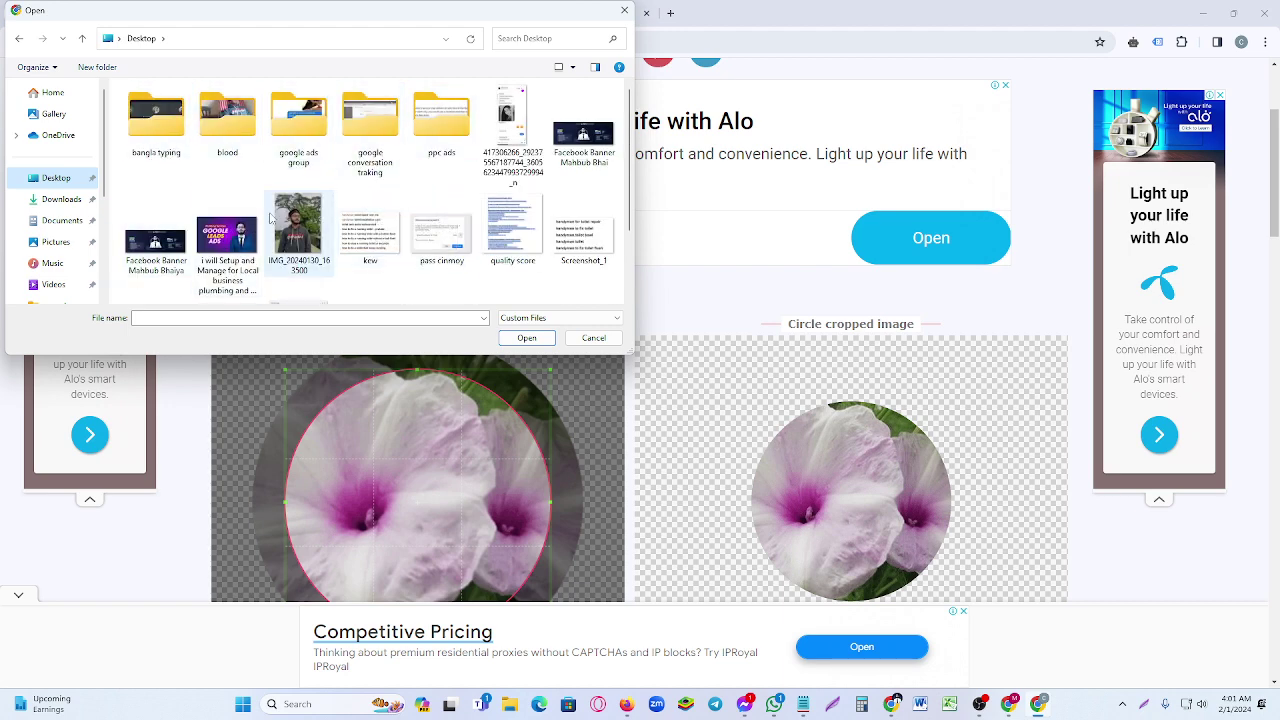
left_click(305, 218)
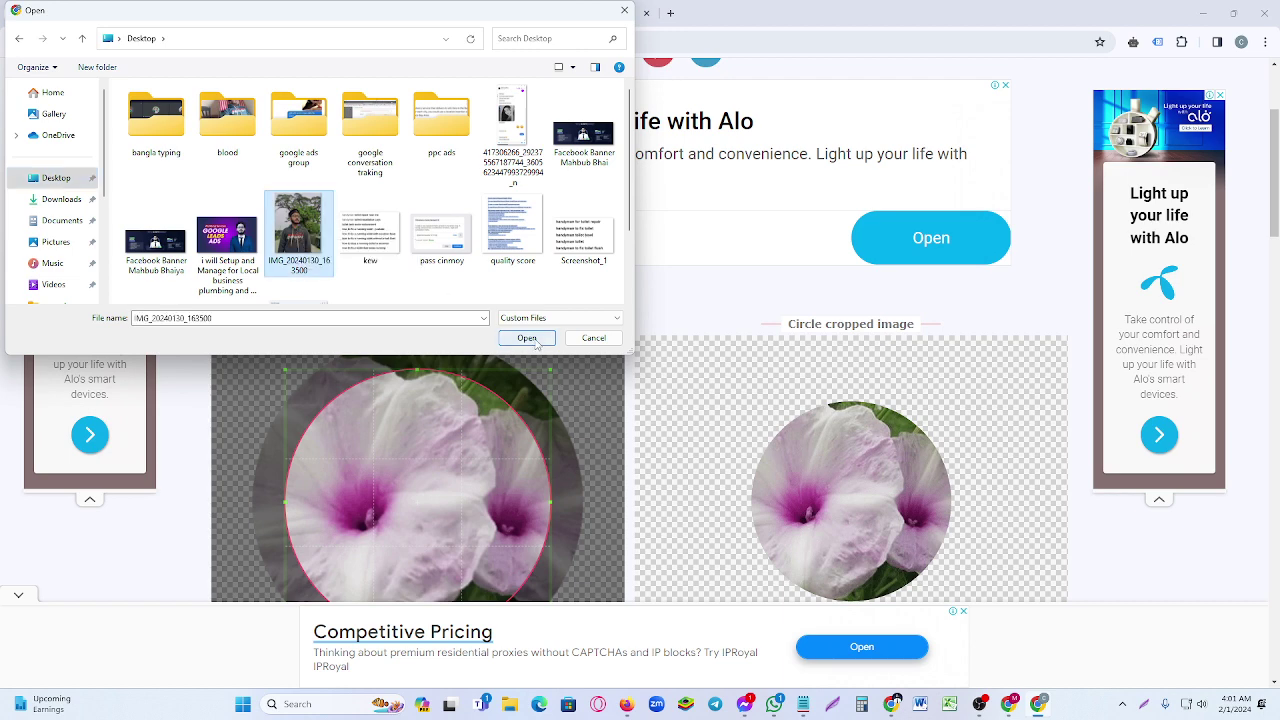
left_click(527, 338)
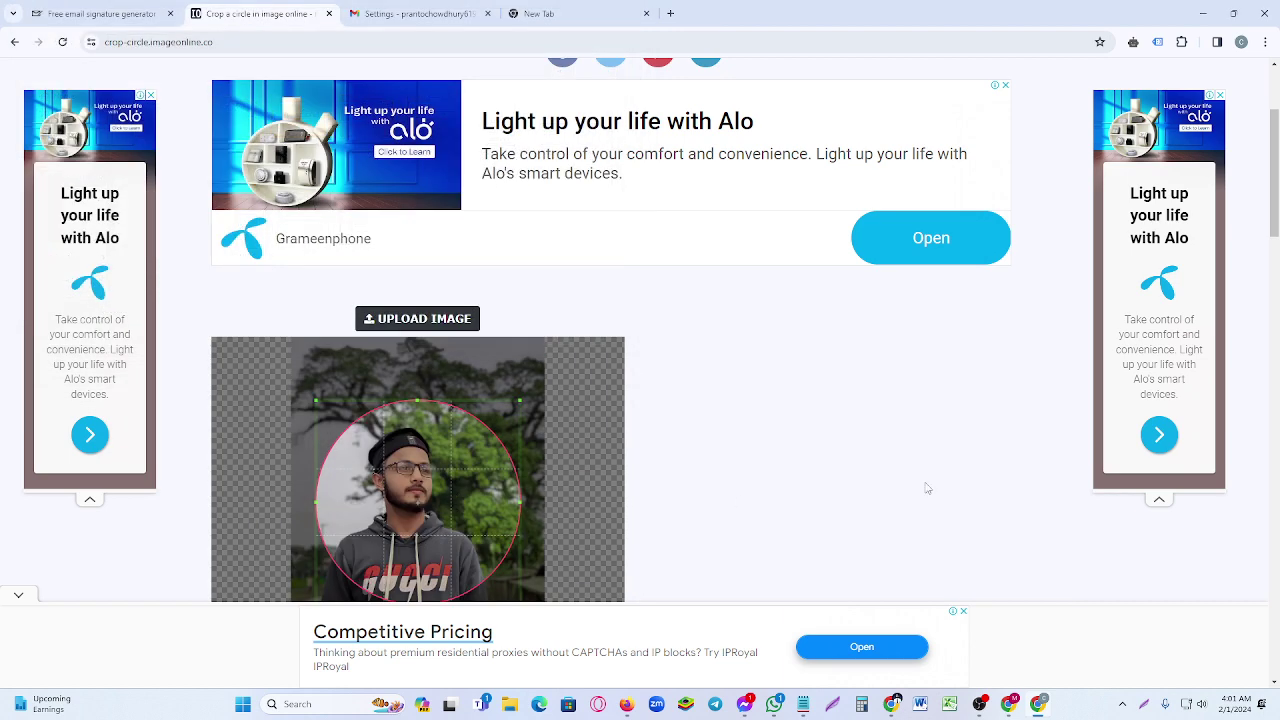
- Crop the portrait into a circle and download it as IMG_20240130_163500-modified.png
scroll(763, 431, "down", 2)
scroll(700, 374, "down", 1)
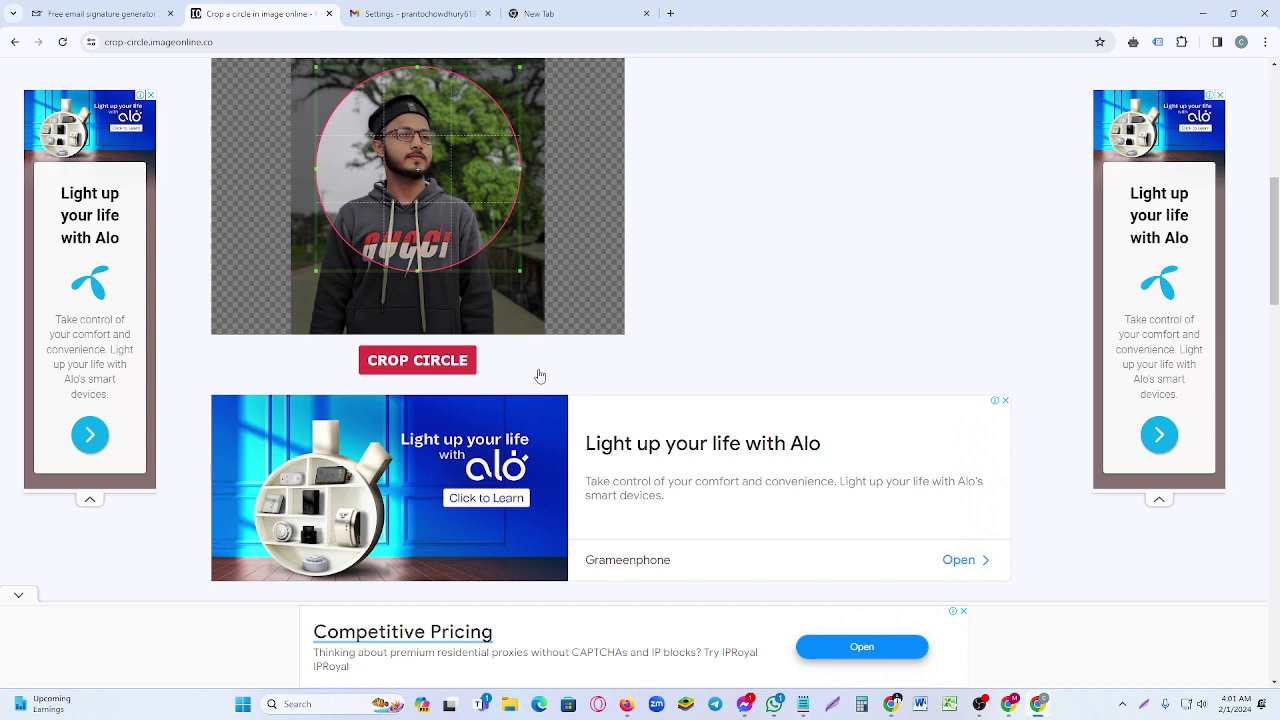
left_click(429, 362)
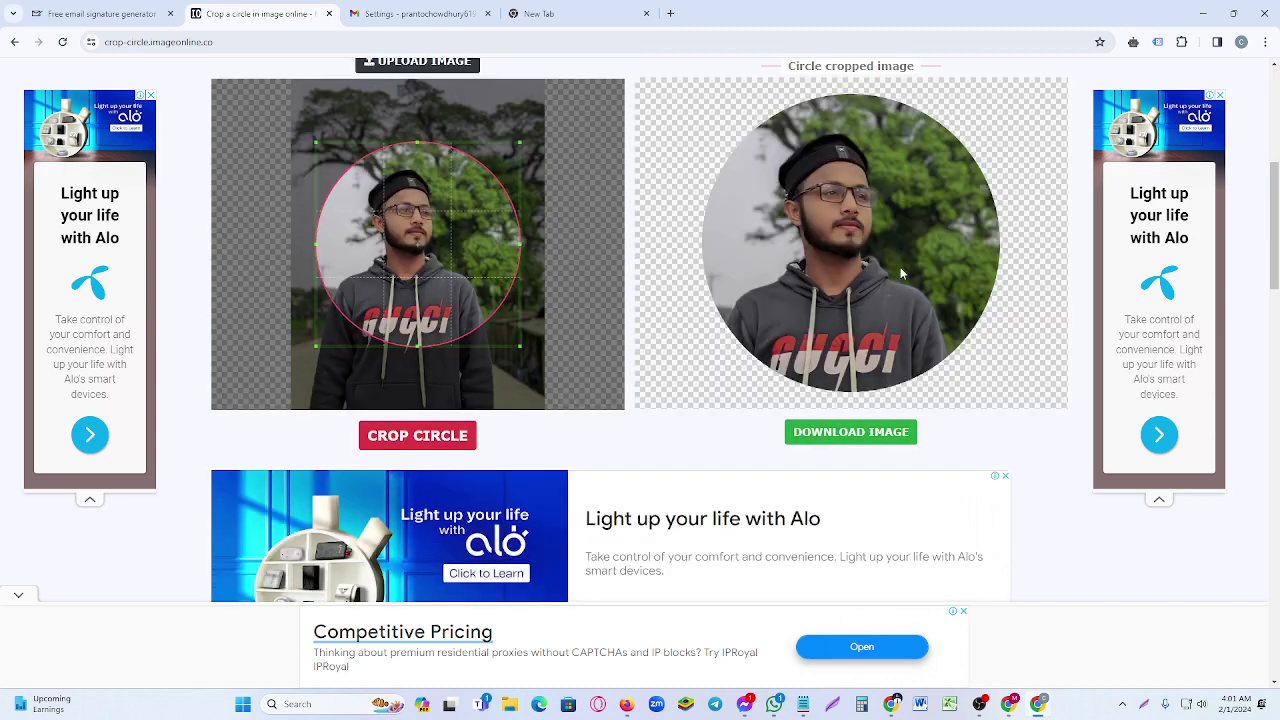
left_click(853, 434)
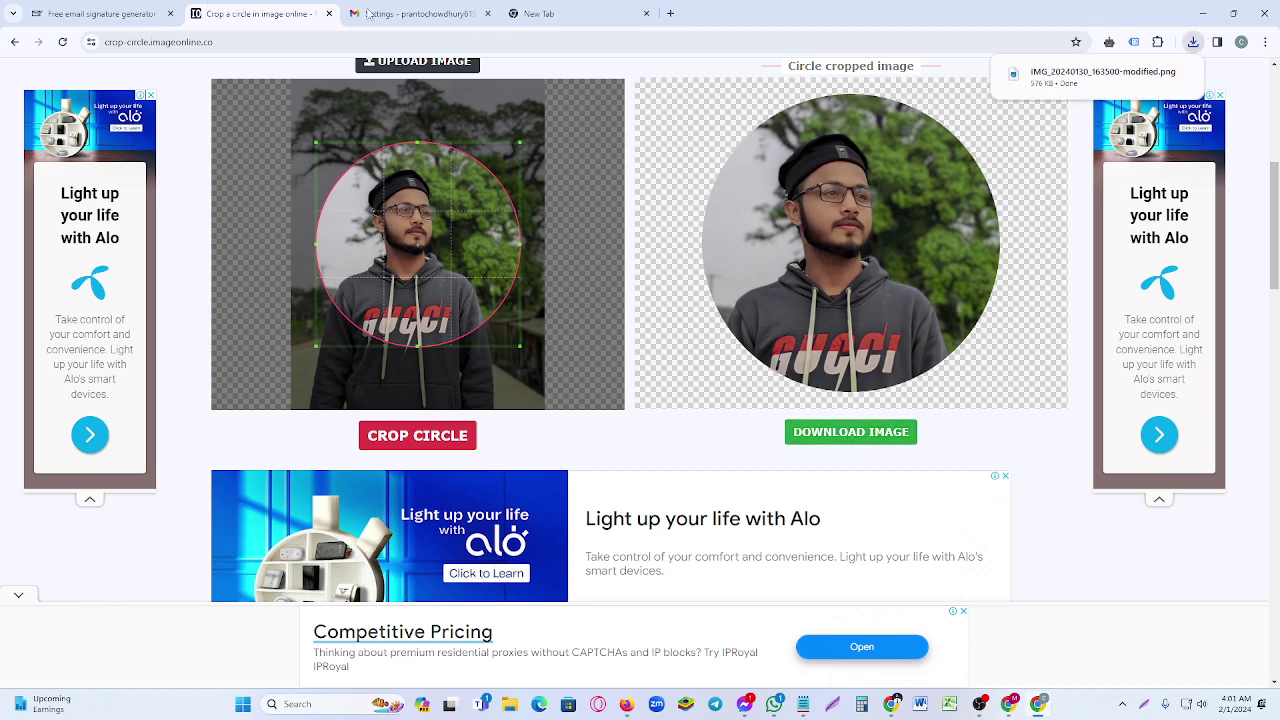
- Insert IMG_20240130_163500-modified from Downloads as an uploaded image in the demo-1 signature
left_click(414, 14)
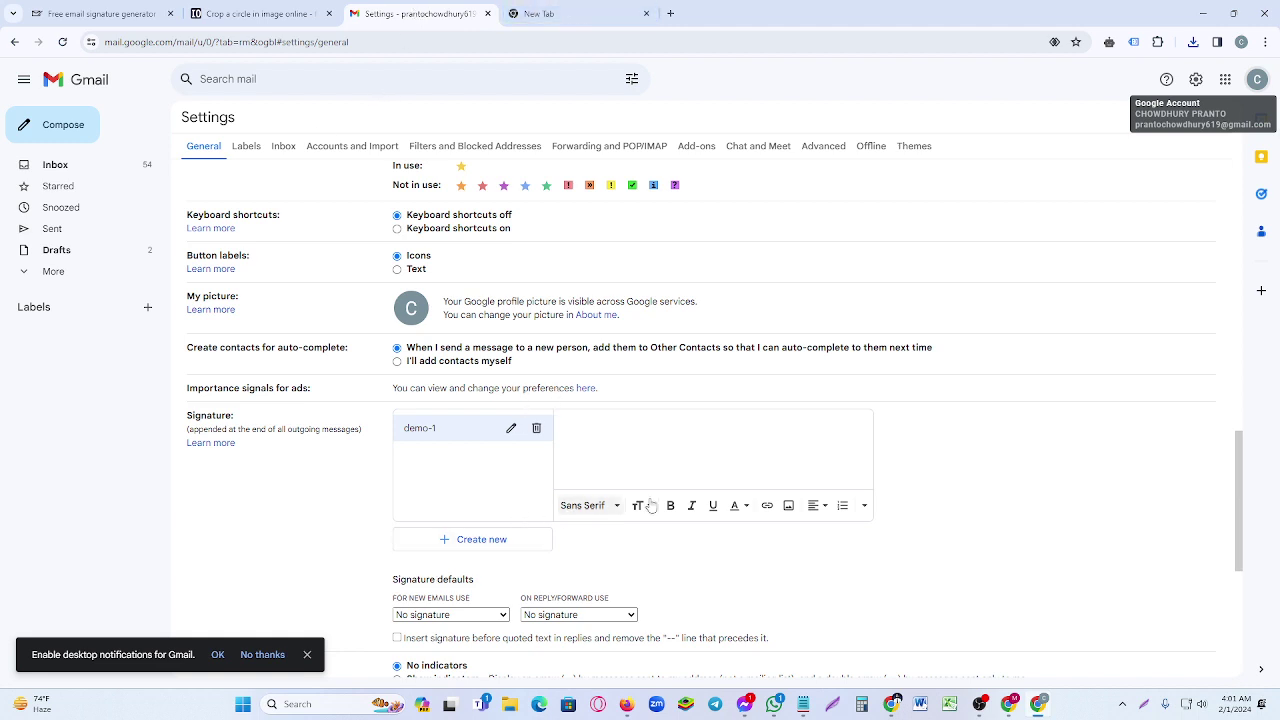
left_click(789, 507)
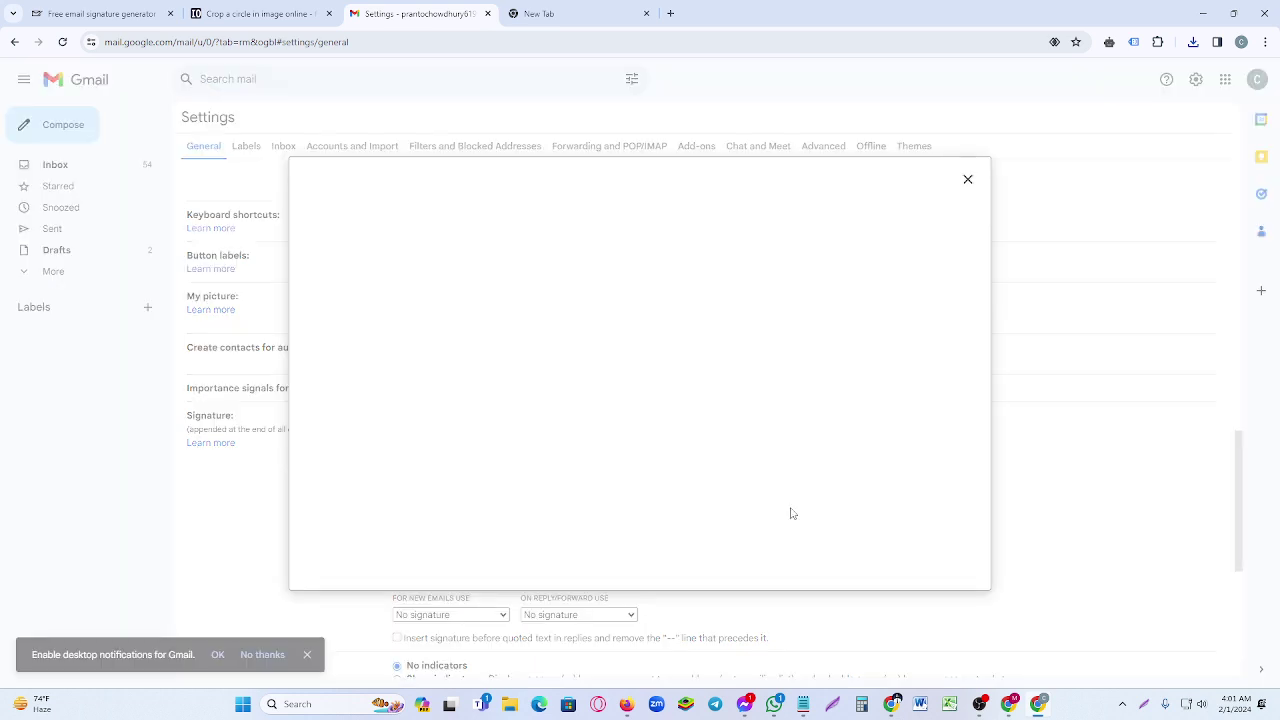
left_click(512, 212)
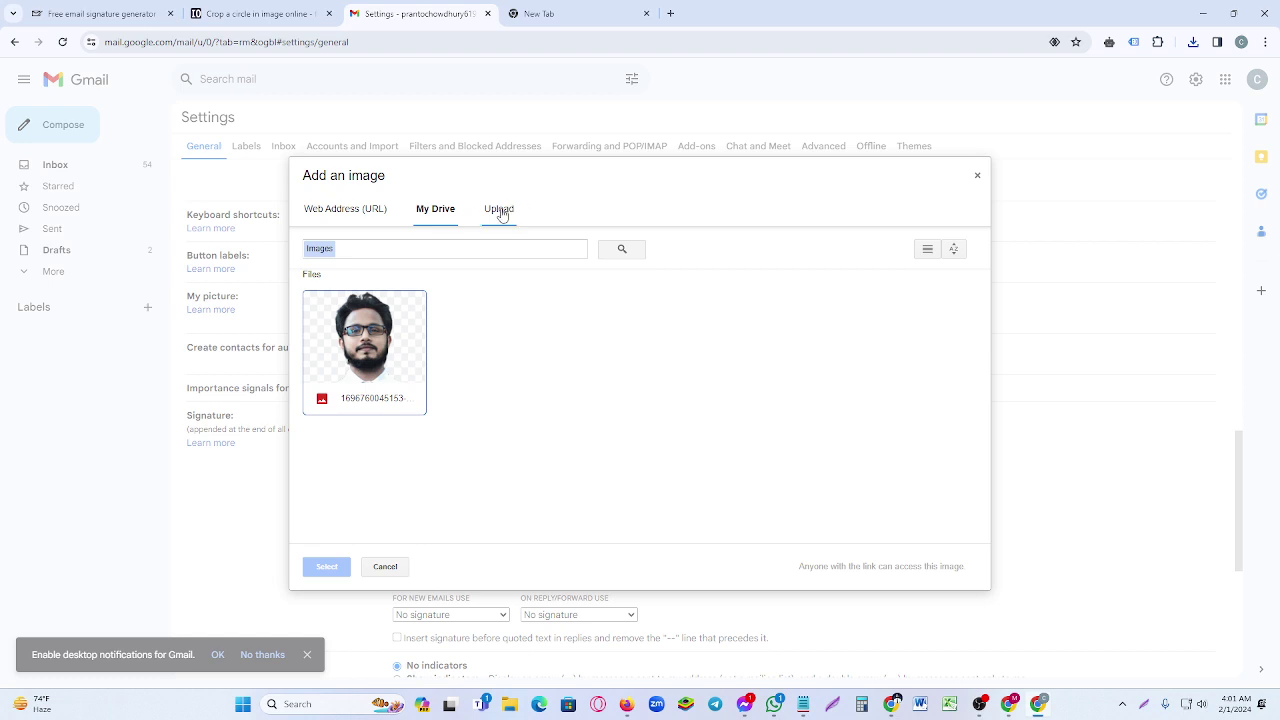
left_click(501, 212)
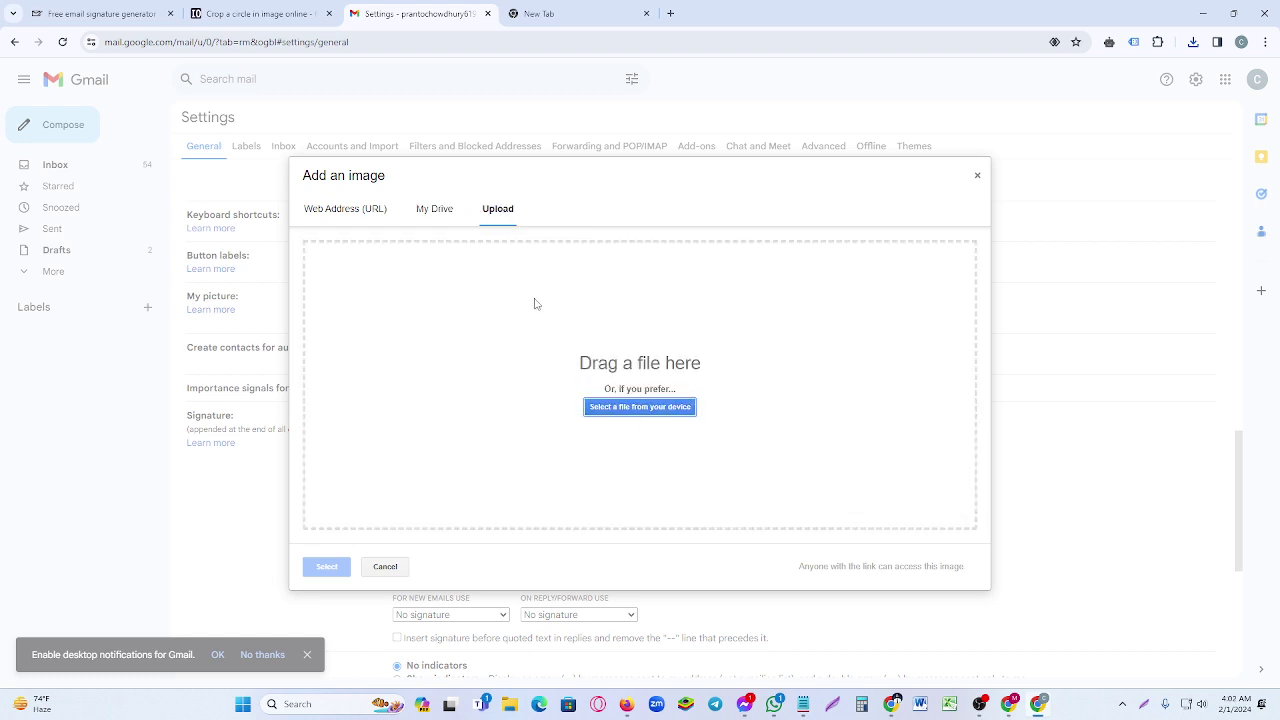
left_click(620, 410)
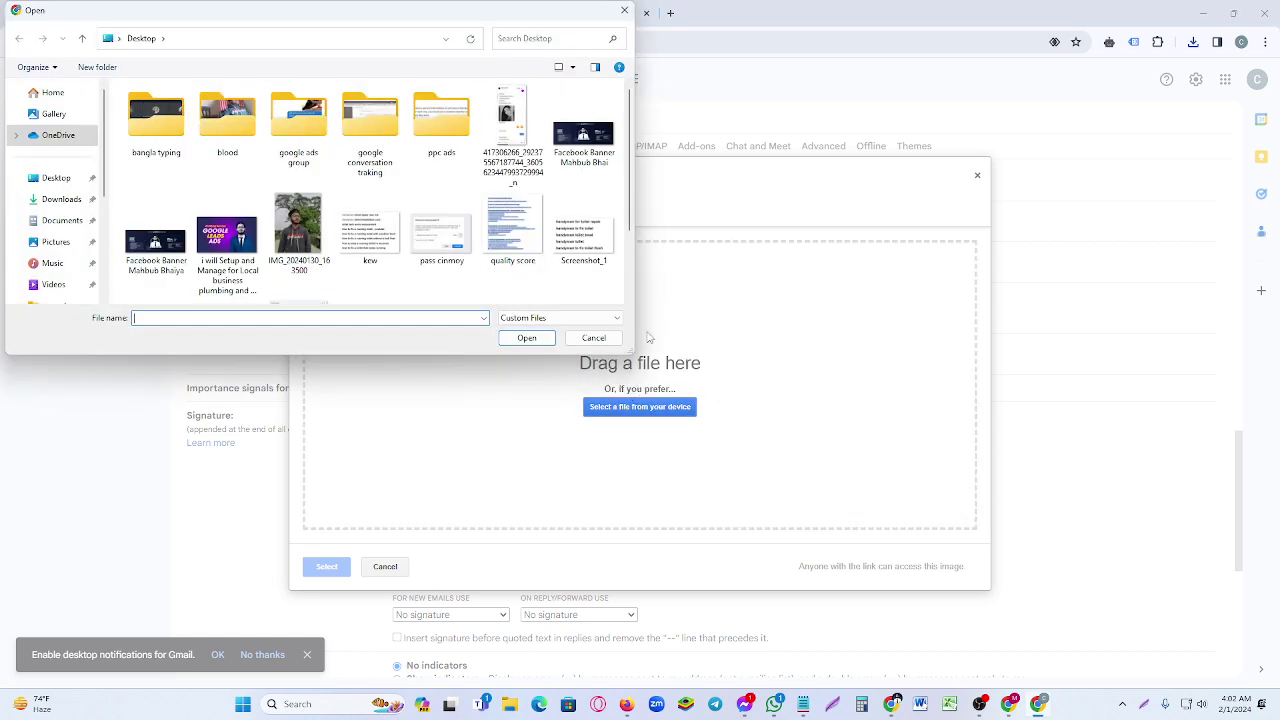
left_click(66, 201)
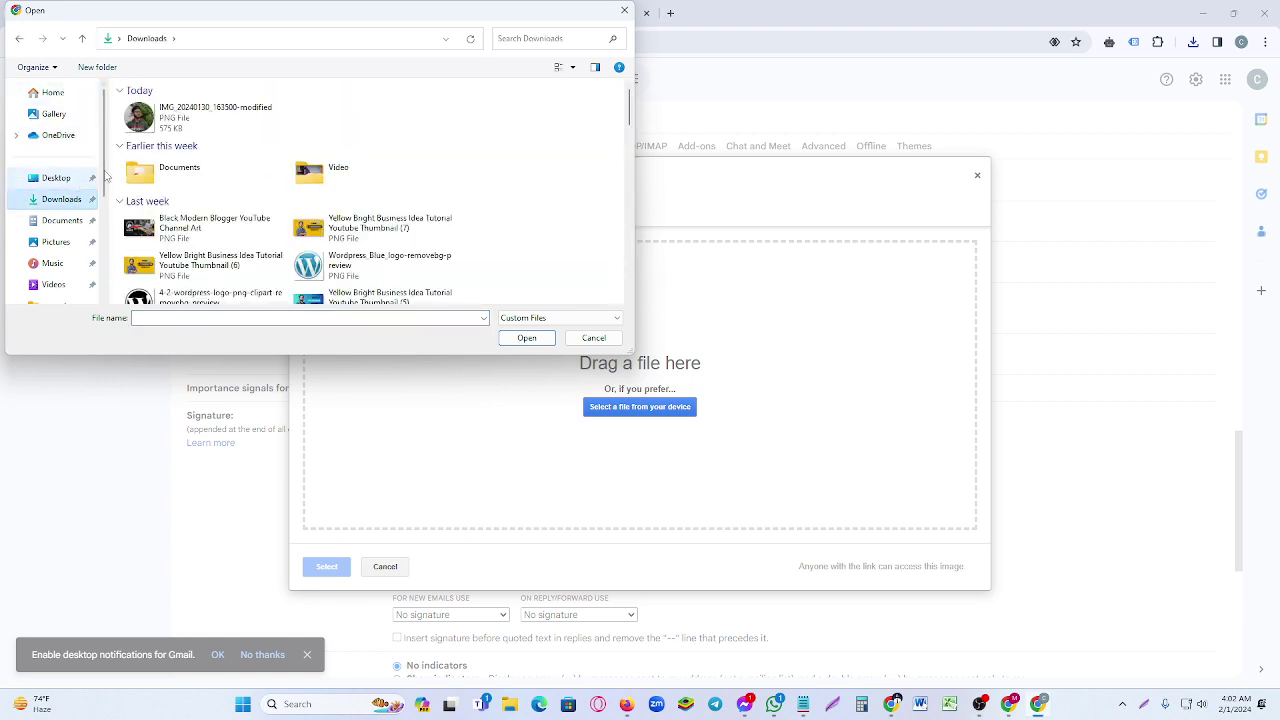
left_click(180, 122)
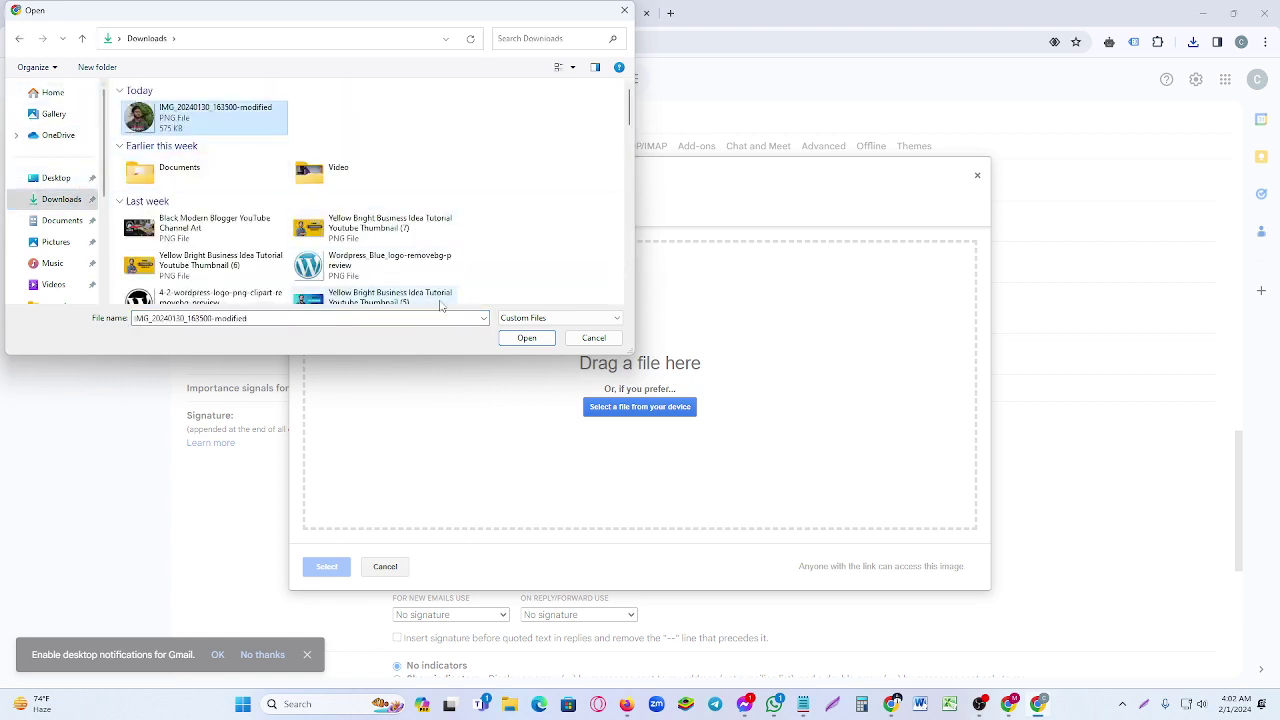
left_click(526, 338)
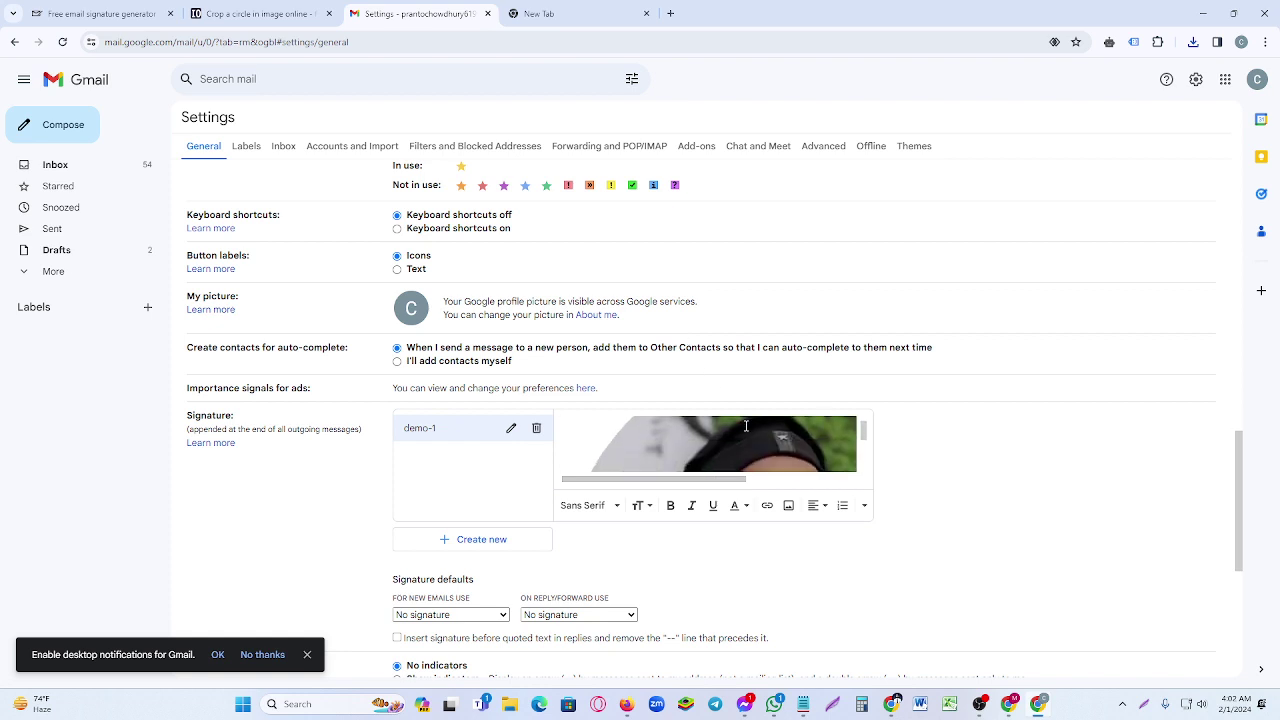
- Copy the signature photo's image address from its right-click menu
scroll(795, 439, "down", 1)
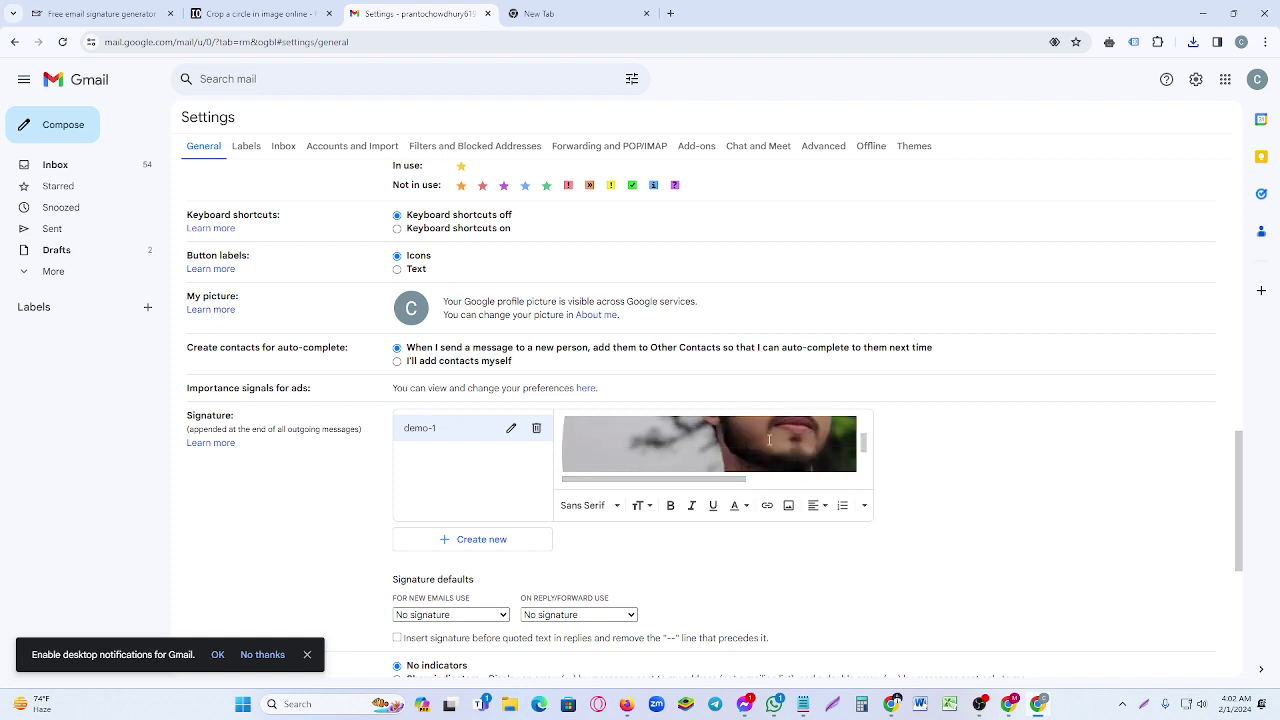
right_click(750, 442)
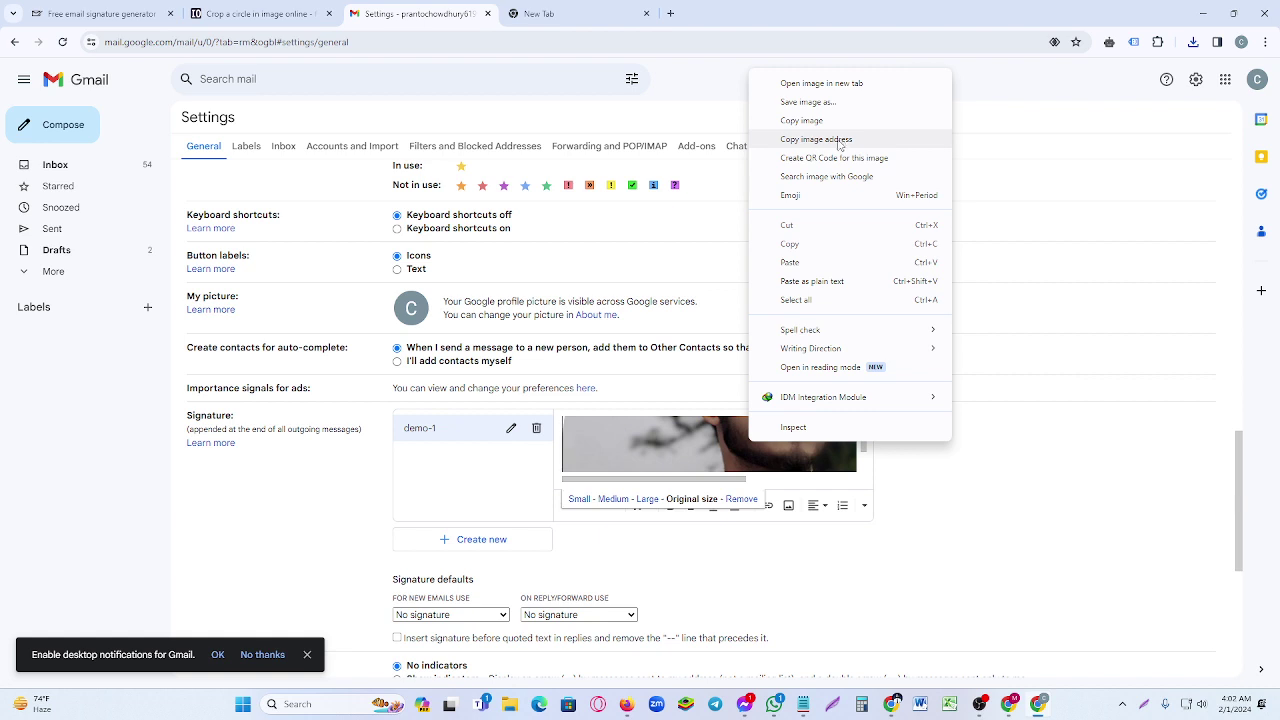
left_click(833, 142)
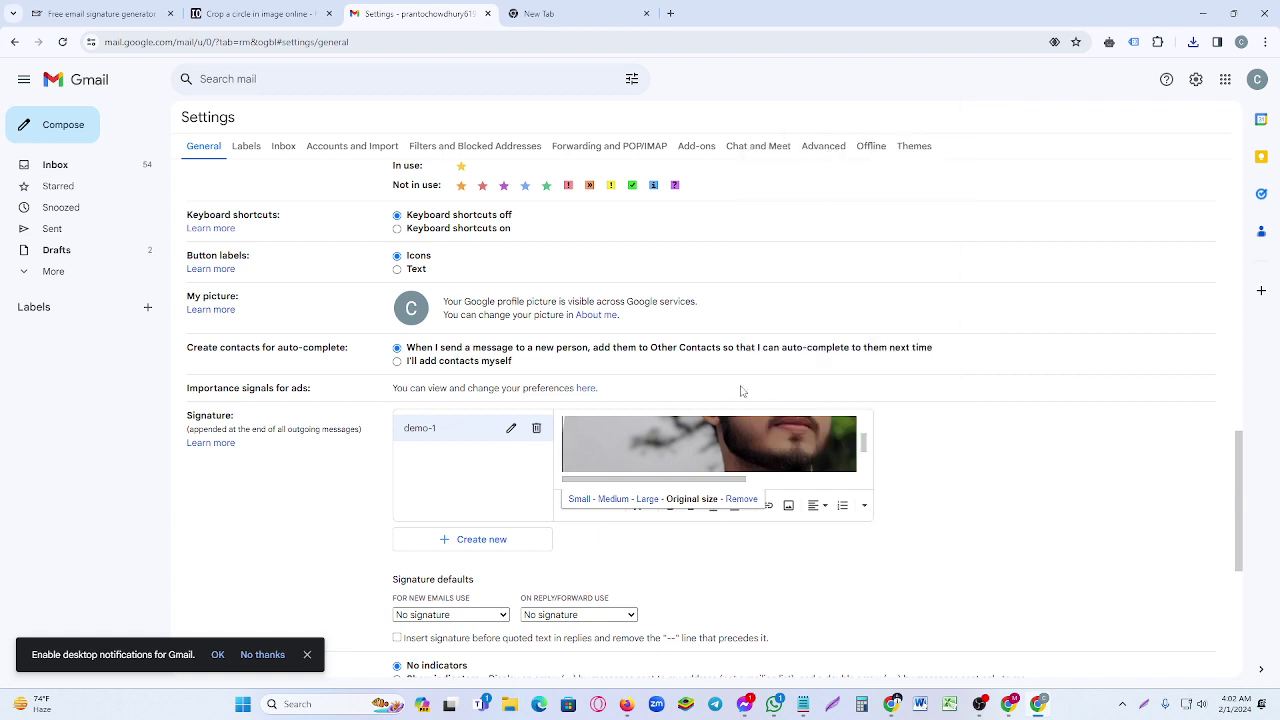
right_click(810, 450)
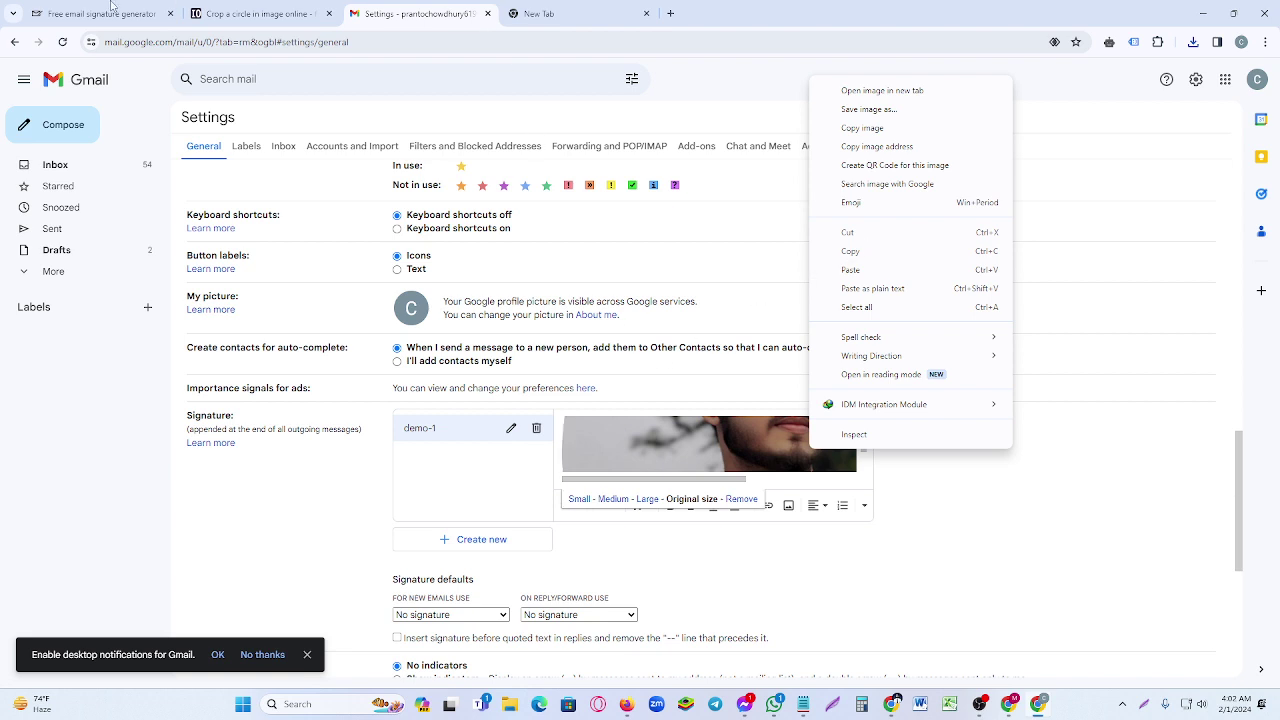
left_click(112, 10)
- Paste the copied image address into the Logo URL field under Graphics
left_click(128, 403)
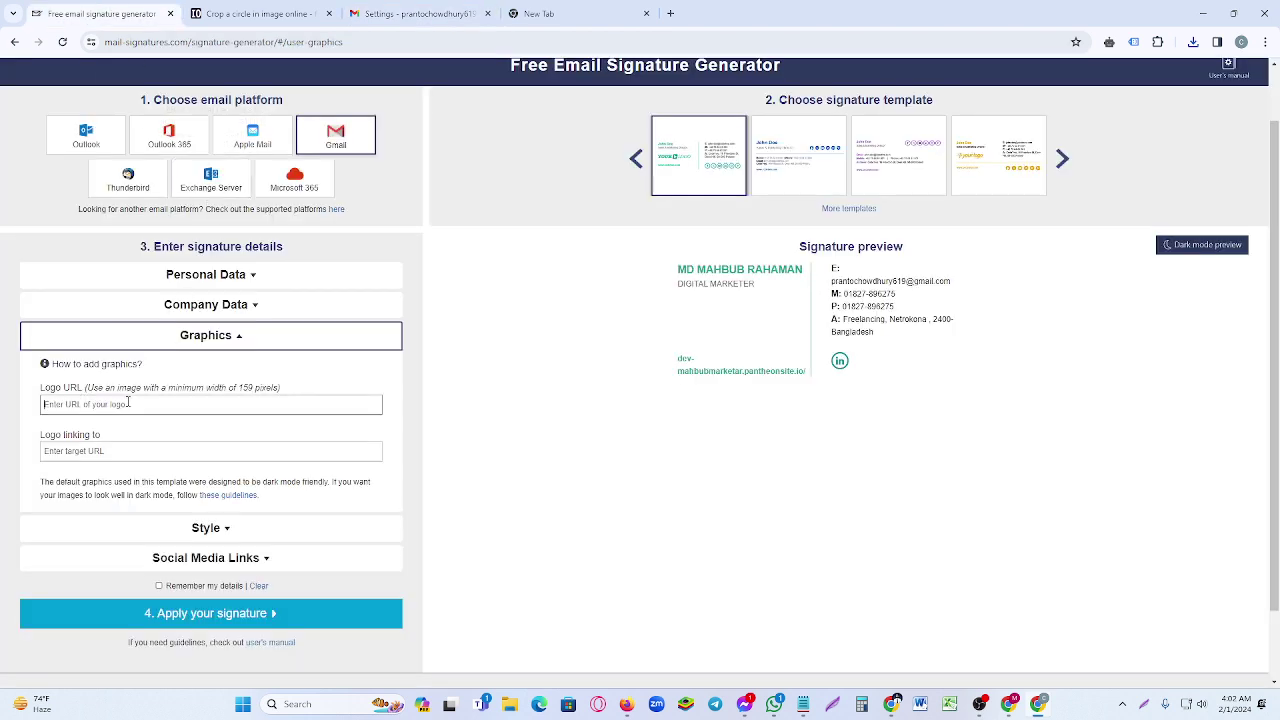
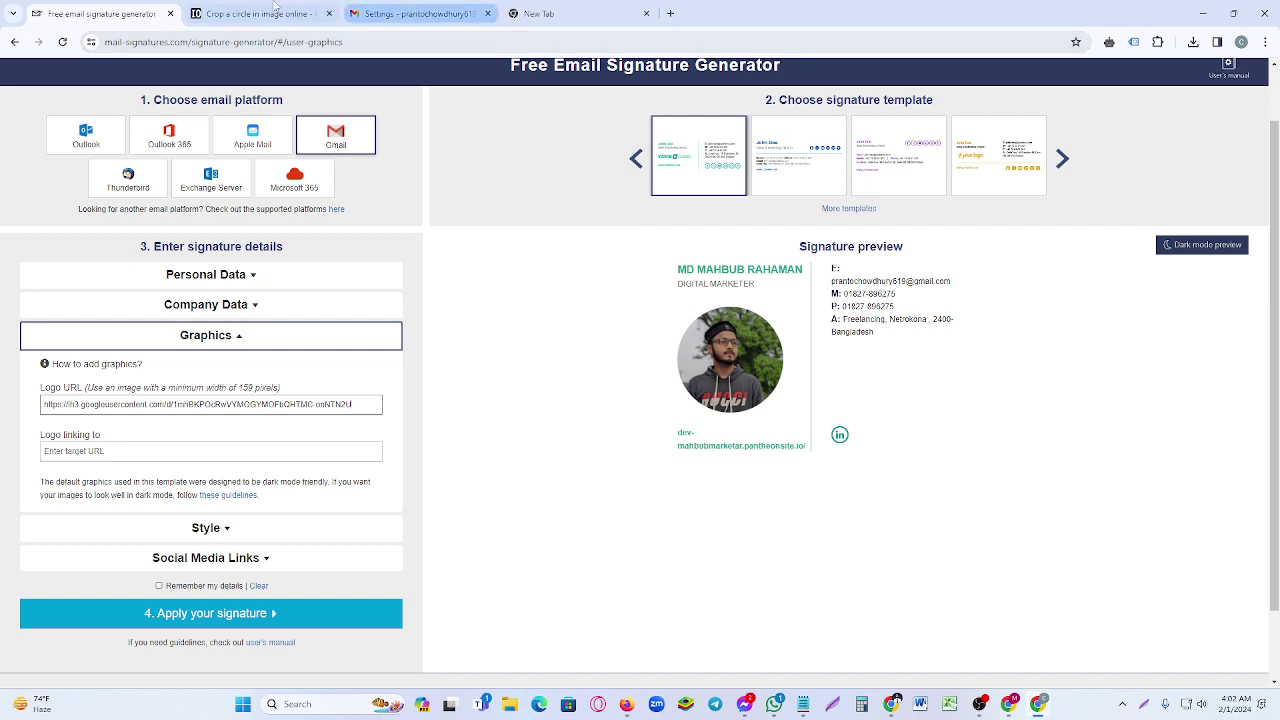
- Remove the photo from Gmail's demo-1 signature, leaving it empty, and return to the generator
left_click(410, 13)
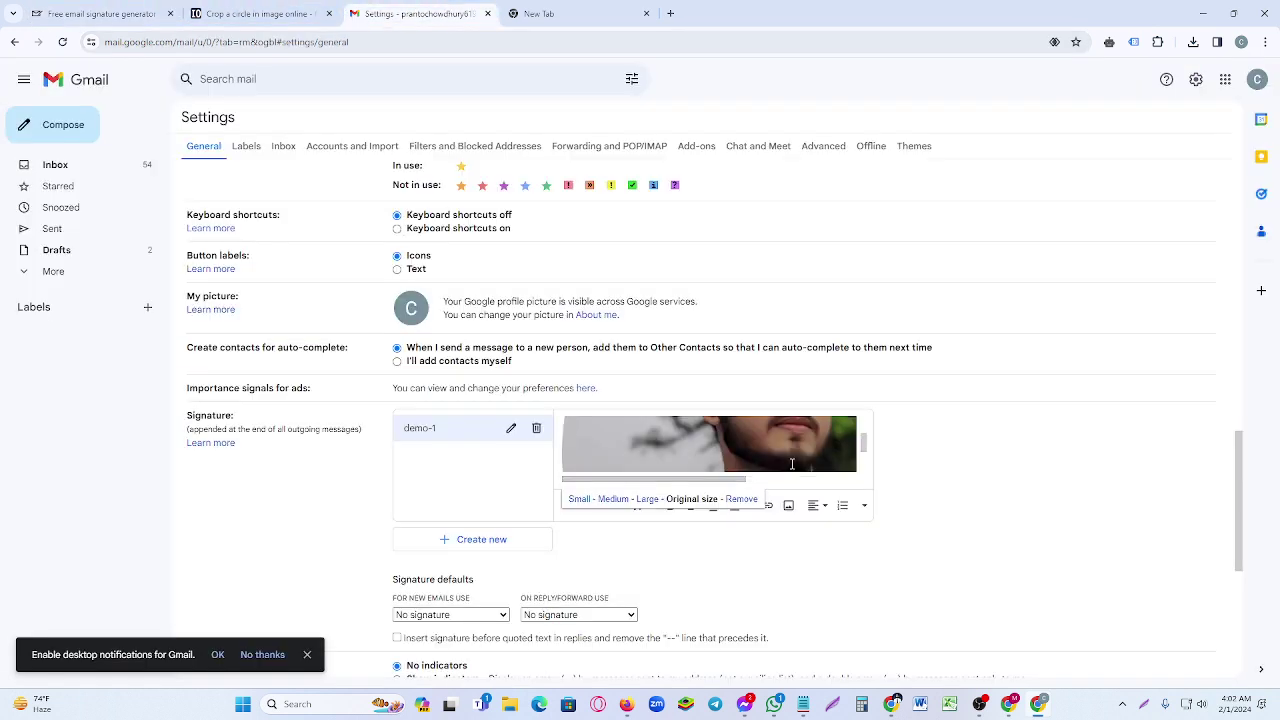
left_click(740, 499)
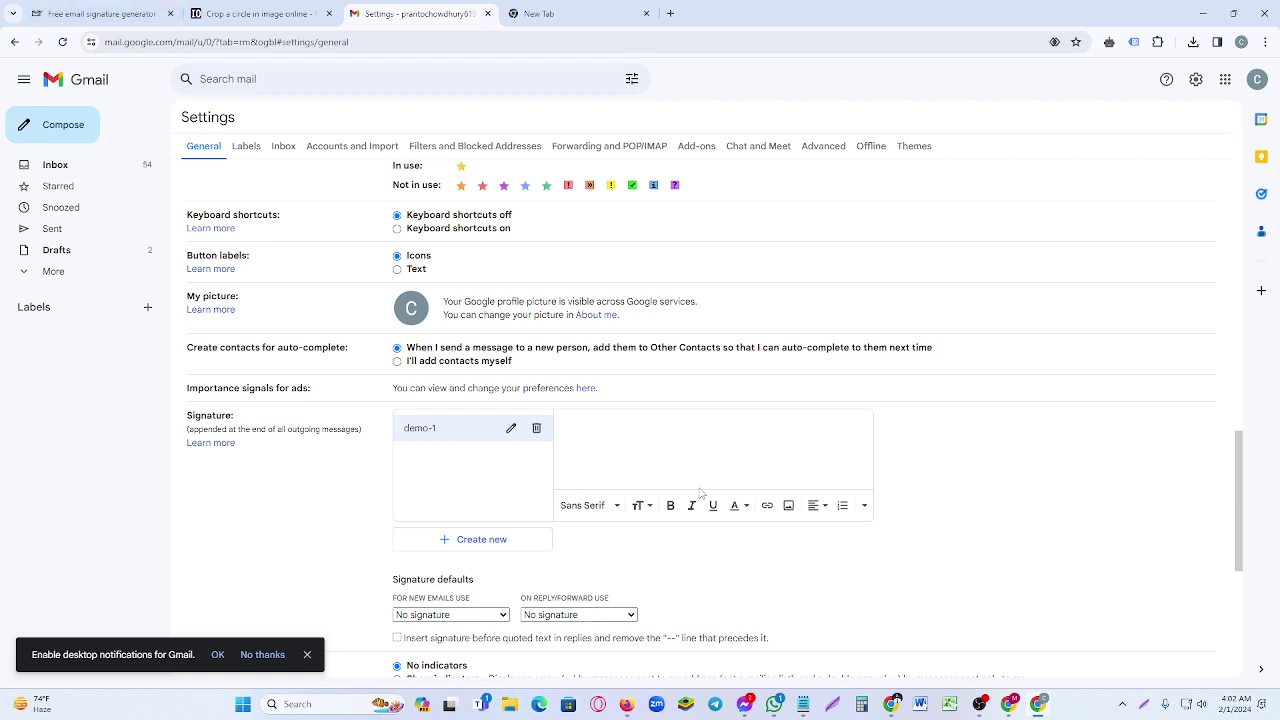
left_click(42, 12)
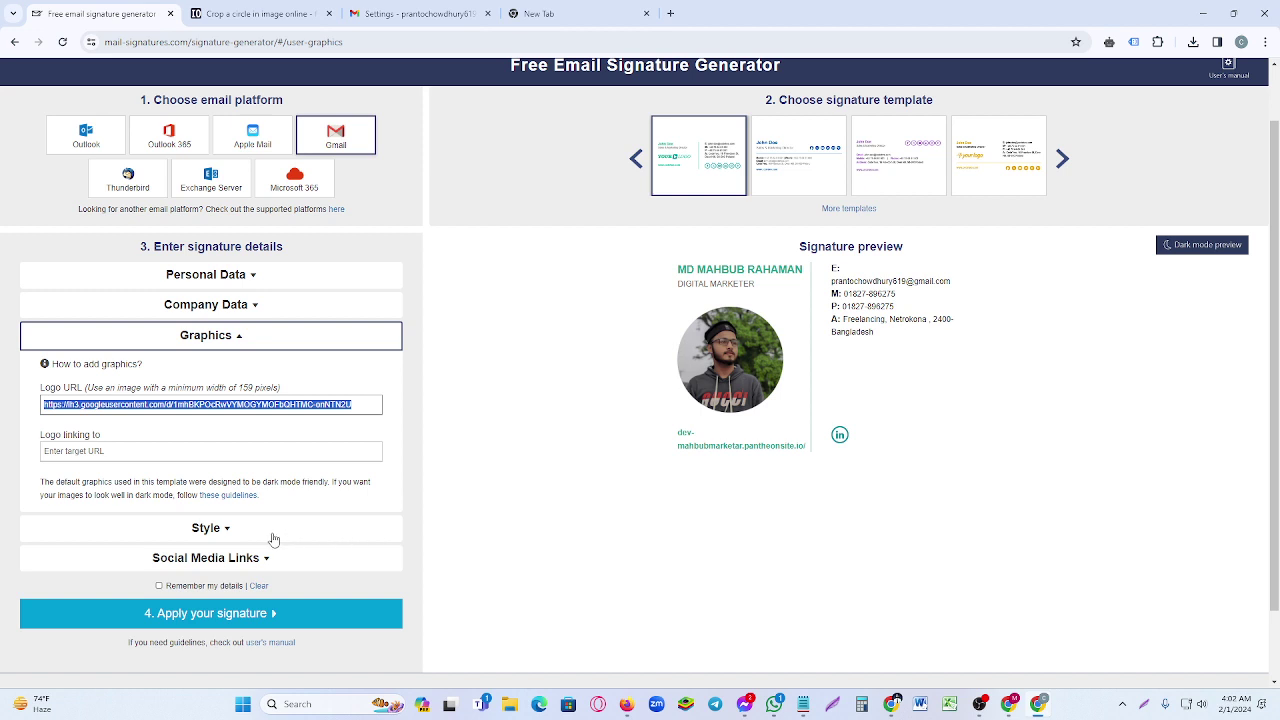
- Expand Style and then Social Media Links to reach the Facebook link field
left_click(222, 528)
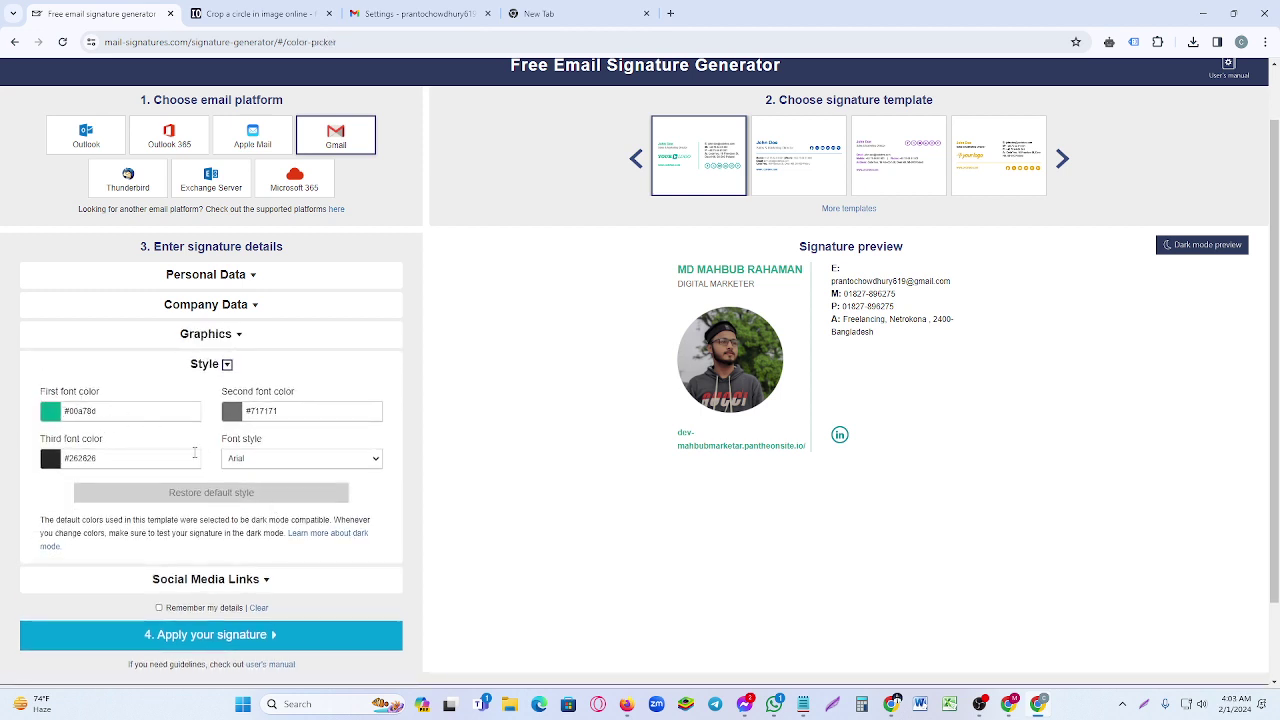
scroll(282, 500, "down", 1)
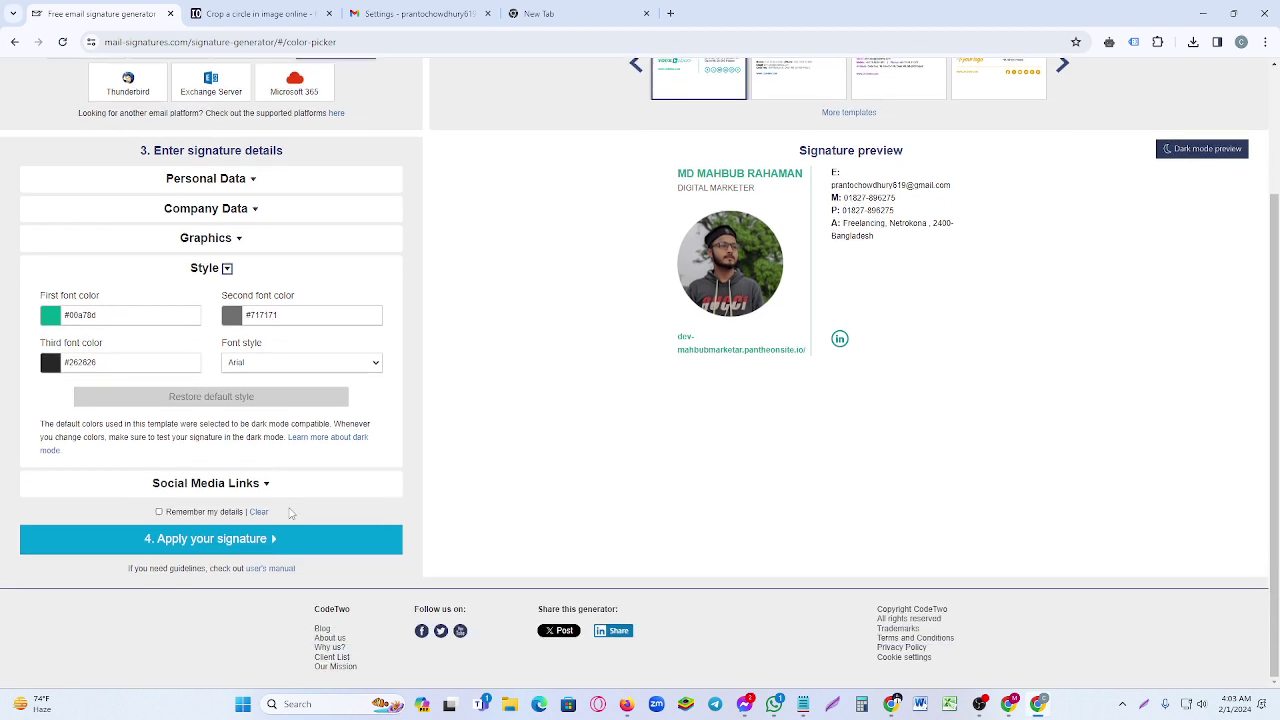
left_click(235, 485)
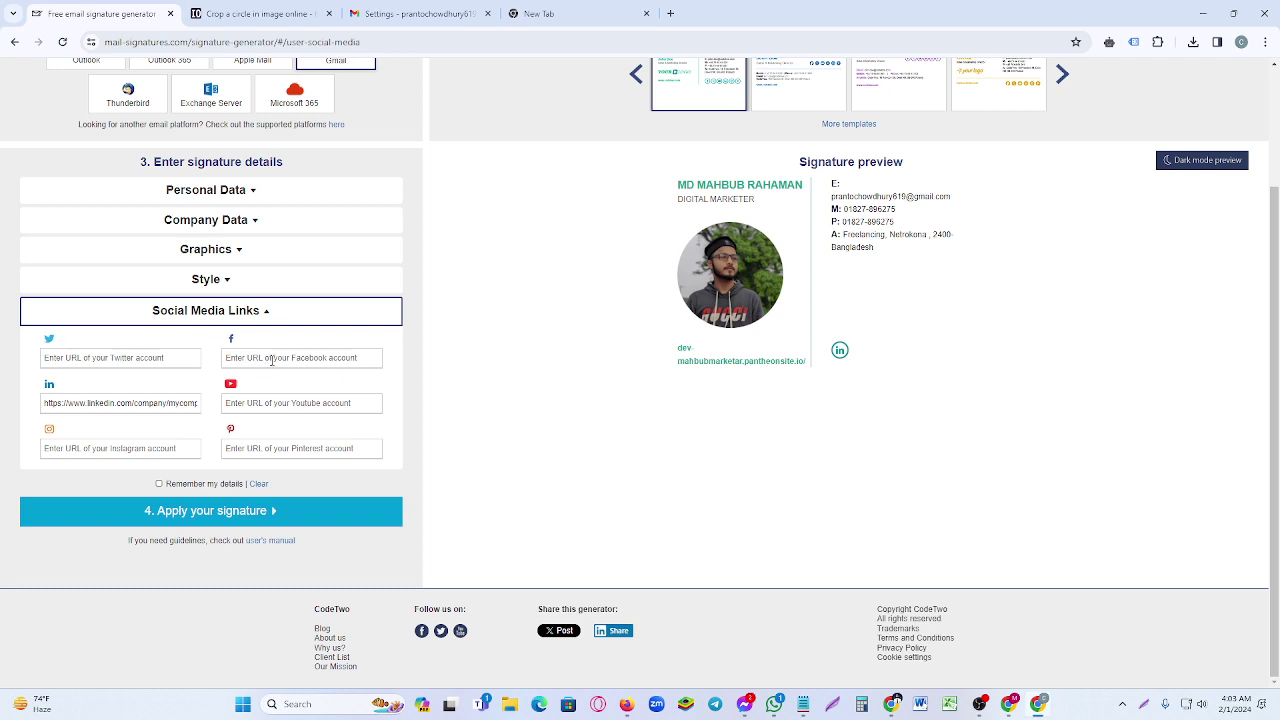
left_click(272, 360)
- Switch to the Facebook tab in the other Chrome window
mouse_move(902, 706)
left_click(890, 630)
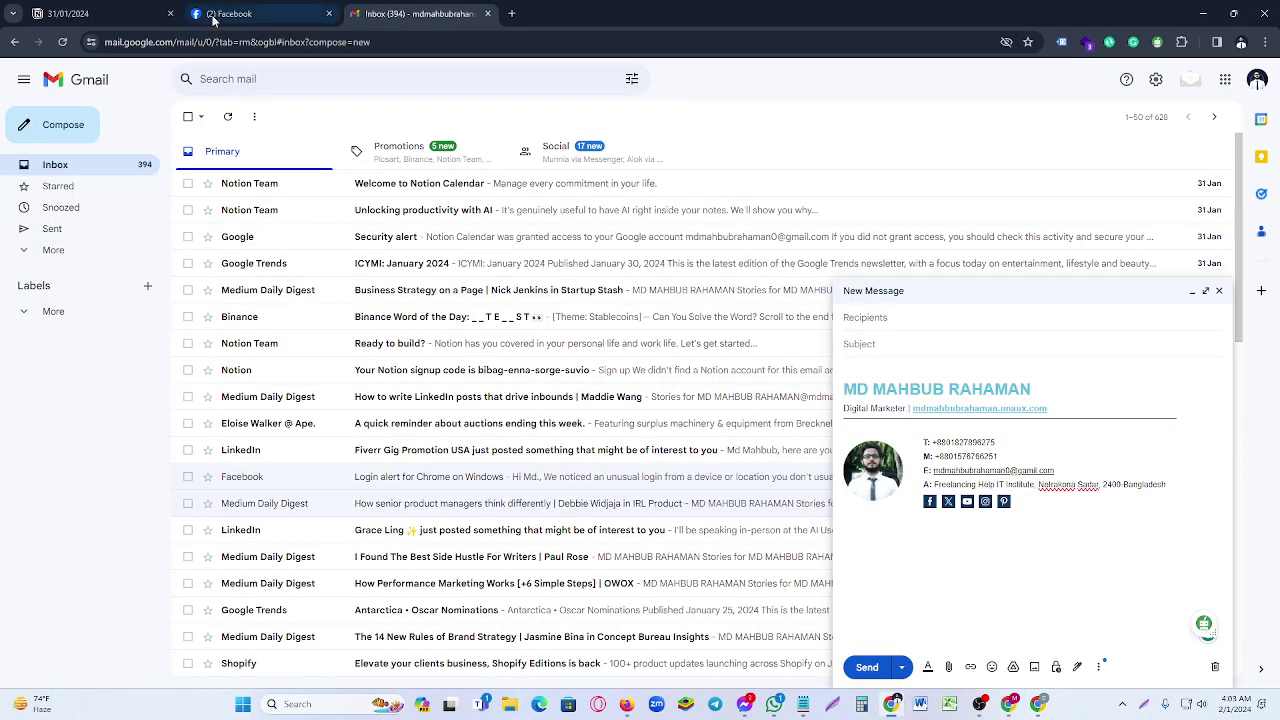
left_click(260, 13)
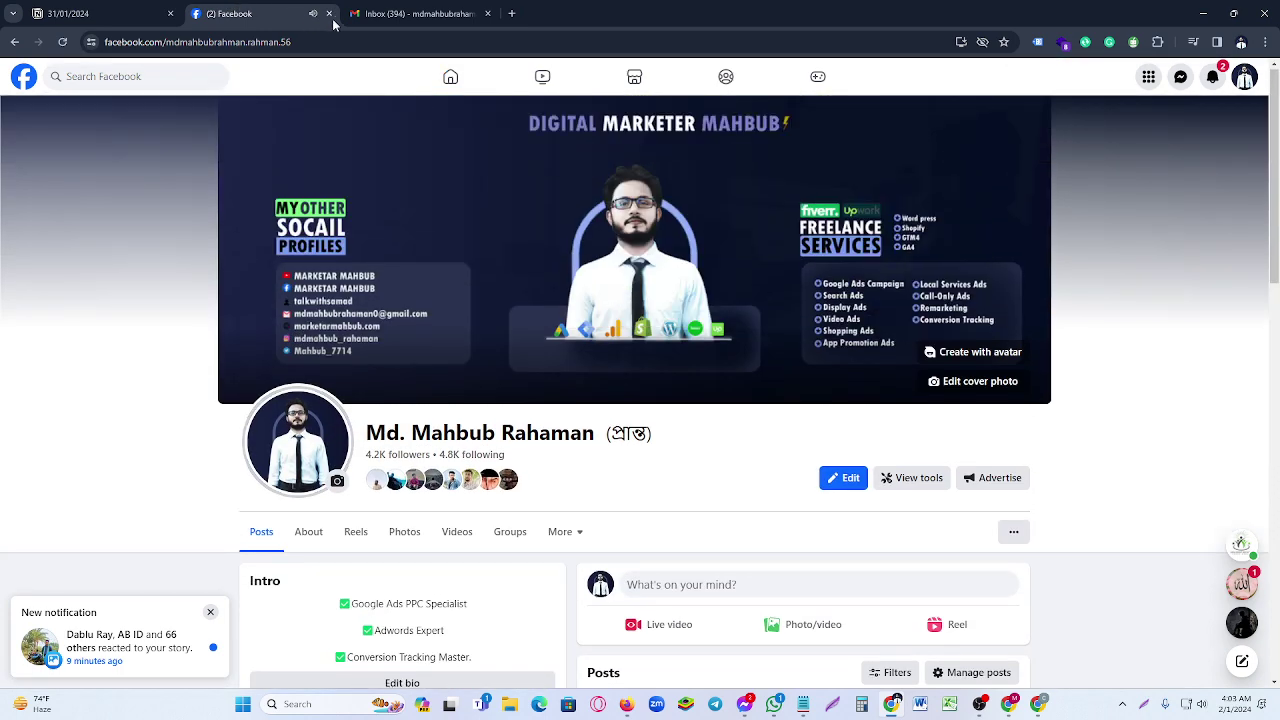
- Open your own Facebook profile page and copy its address
left_click(24, 80)
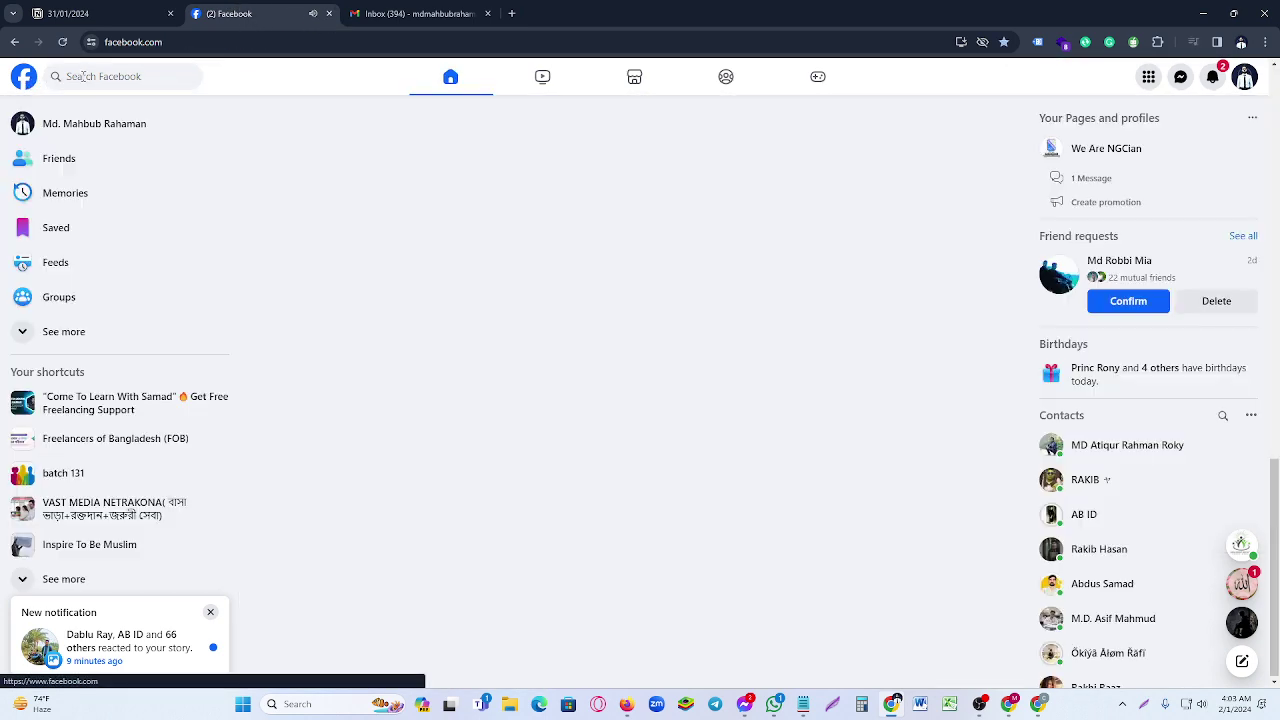
left_click(113, 125)
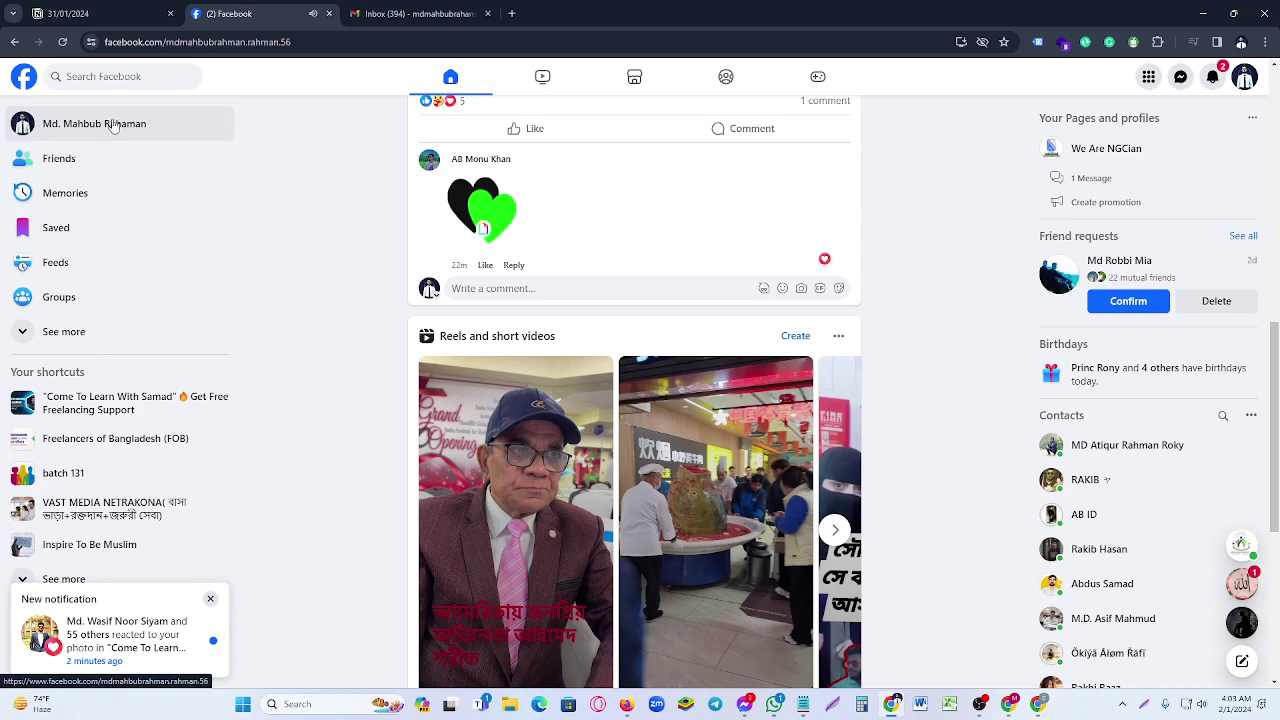
double_click(269, 43)
key("ctrl+a")
key("ctrl+c")
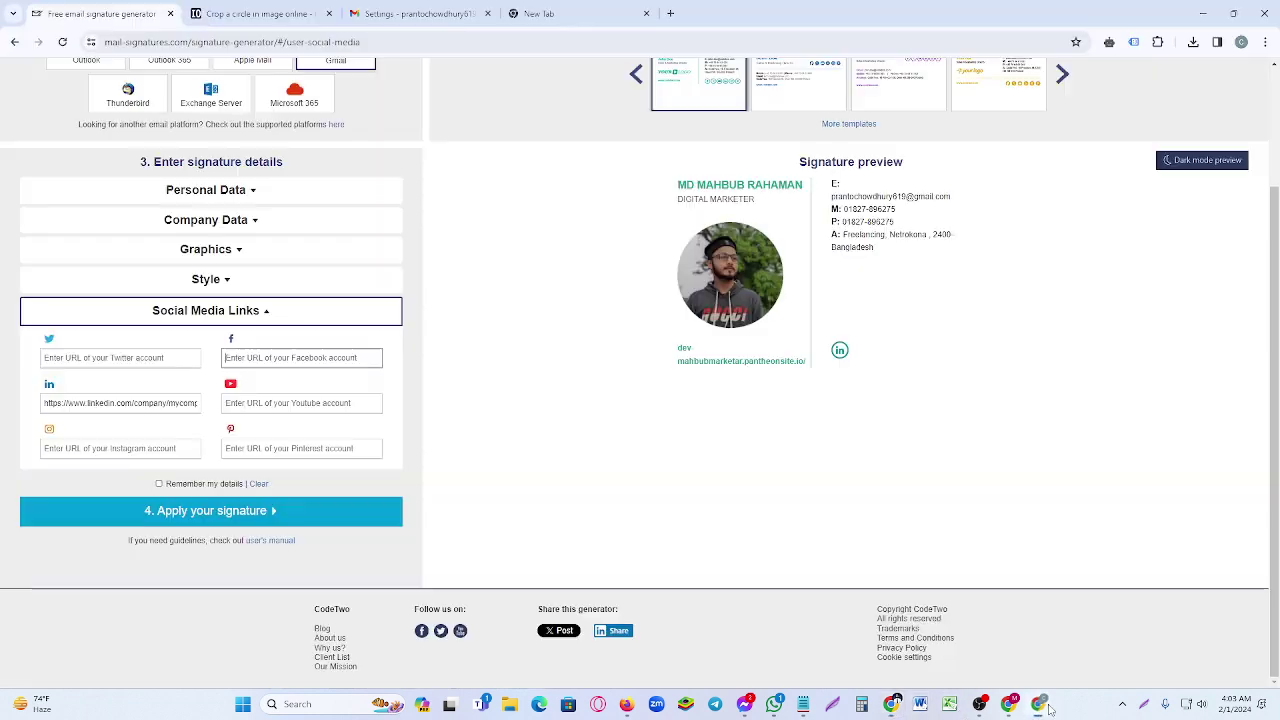
- Paste the Facebook profile address into the generator's Facebook link field, then select the YouTube field
left_click(1042, 706)
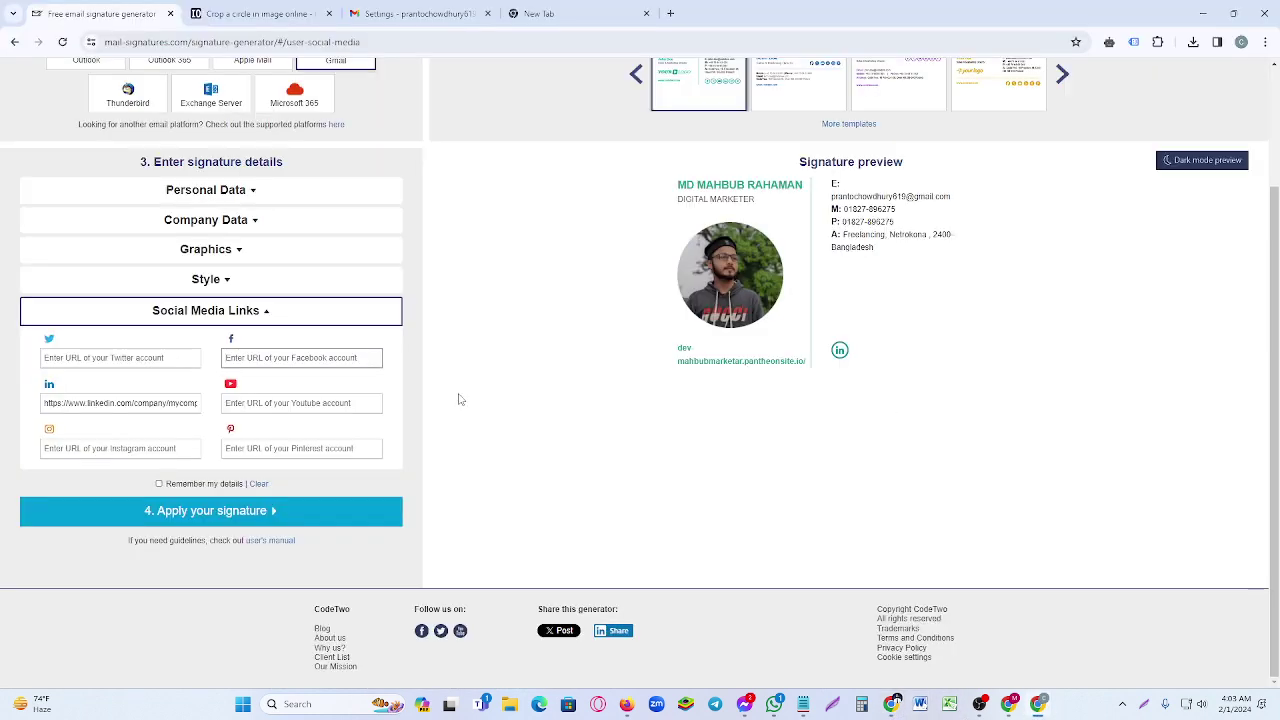
left_click(317, 357)
key("ctrl+v")
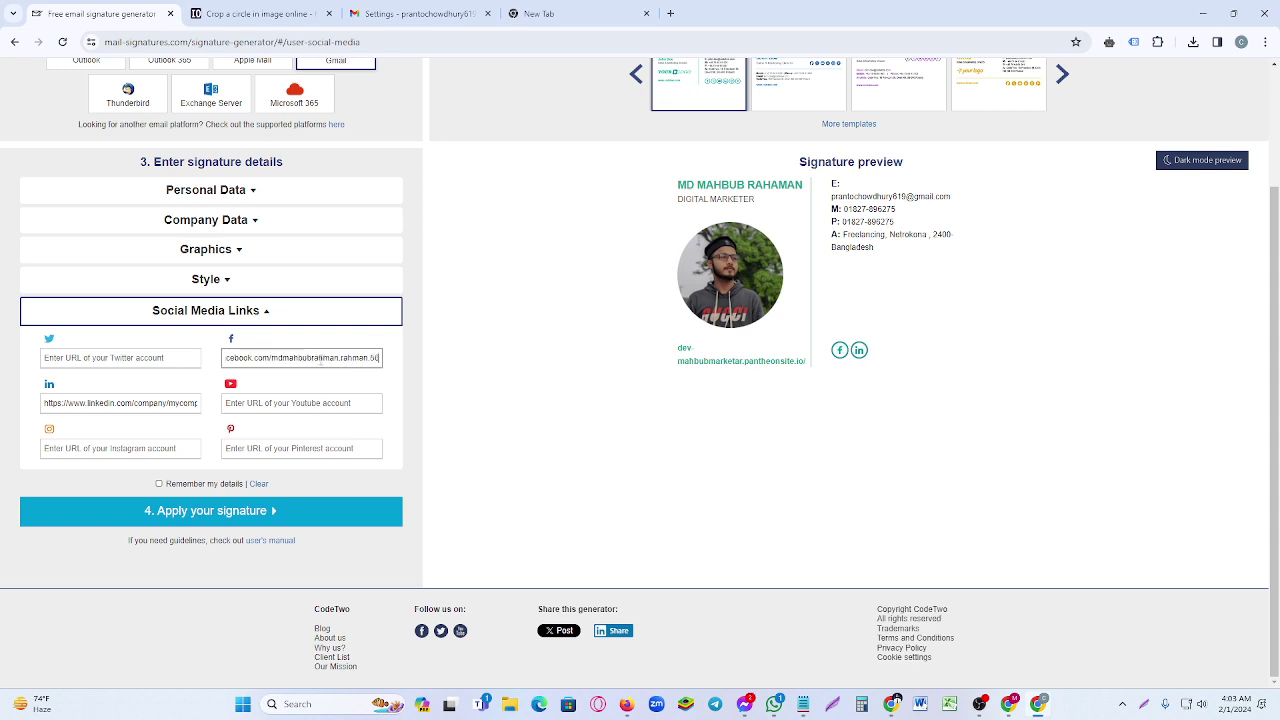
left_click(320, 403)
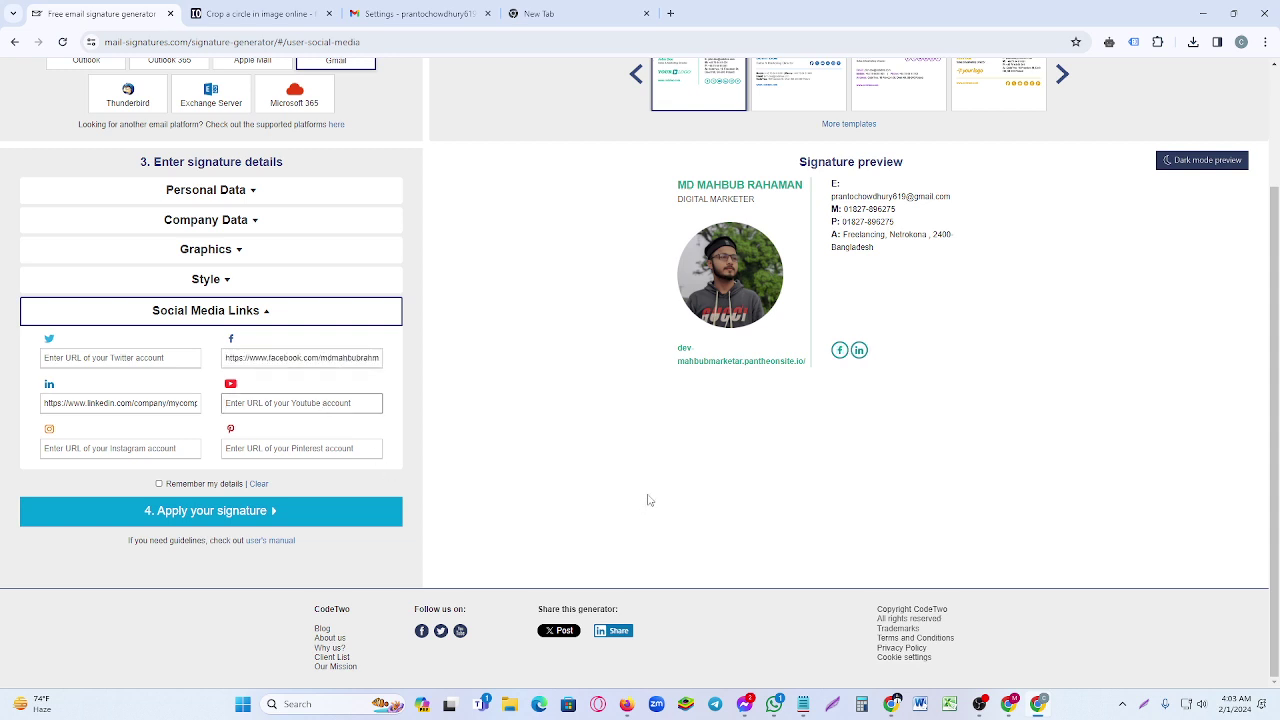
left_click(889, 706)
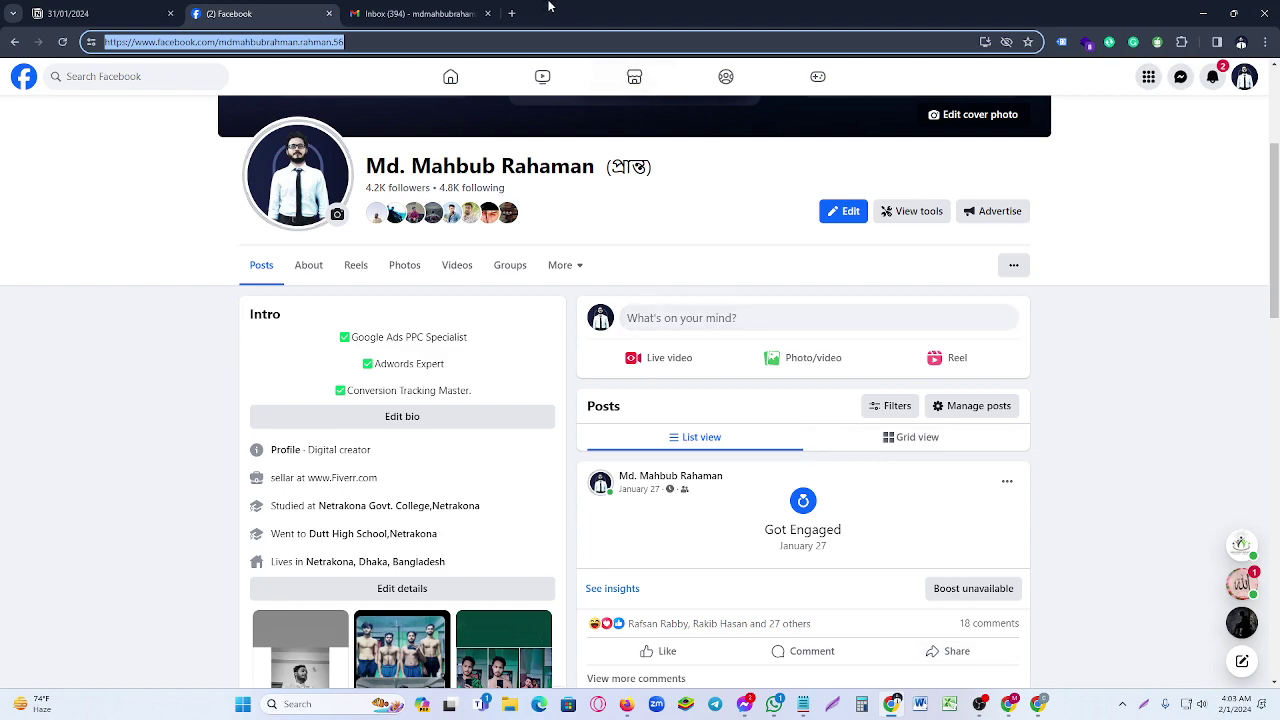
left_click(520, 13)
- Open your own YouTube channel page and copy its address for the signature
left_click(303, 67)
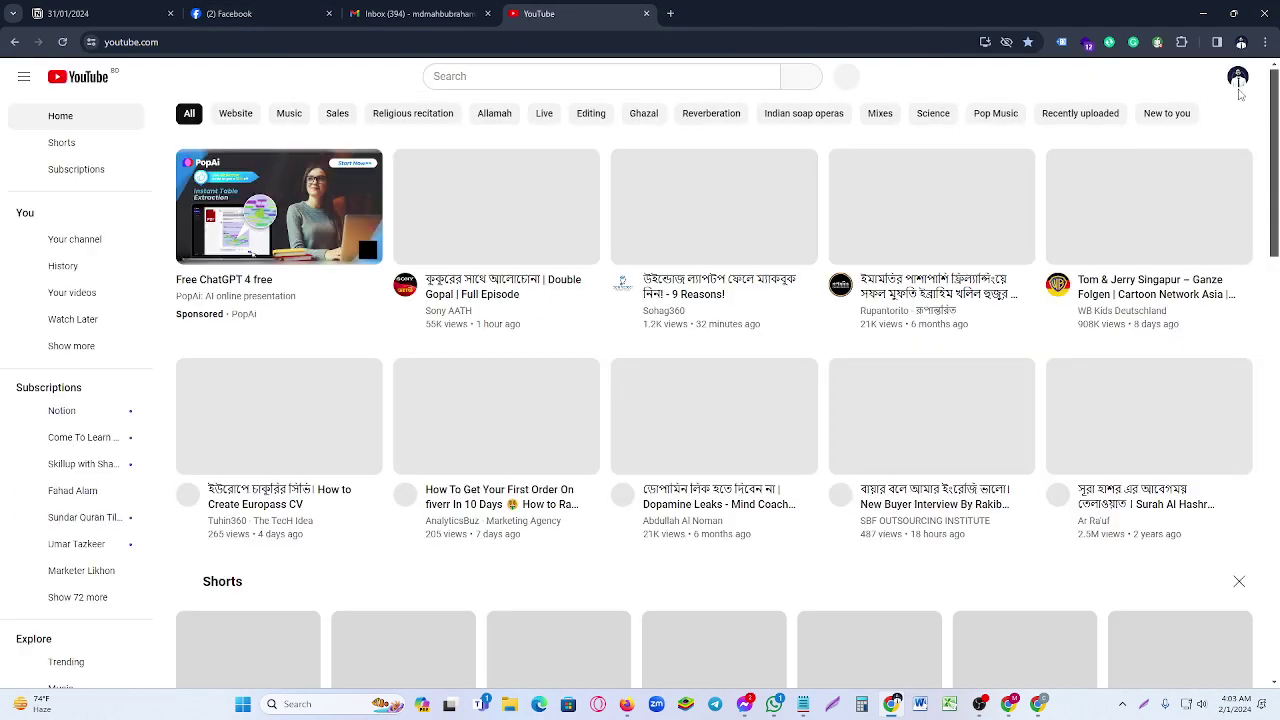
left_click(1239, 92)
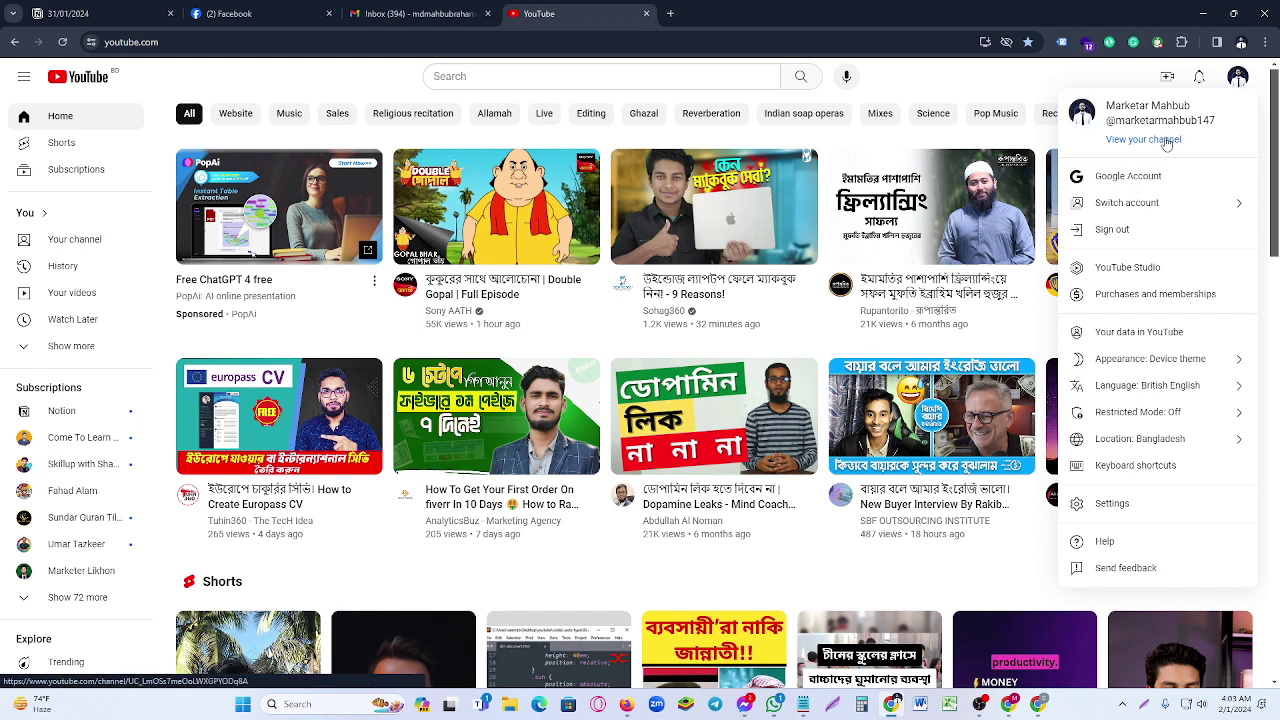
left_click(1168, 140)
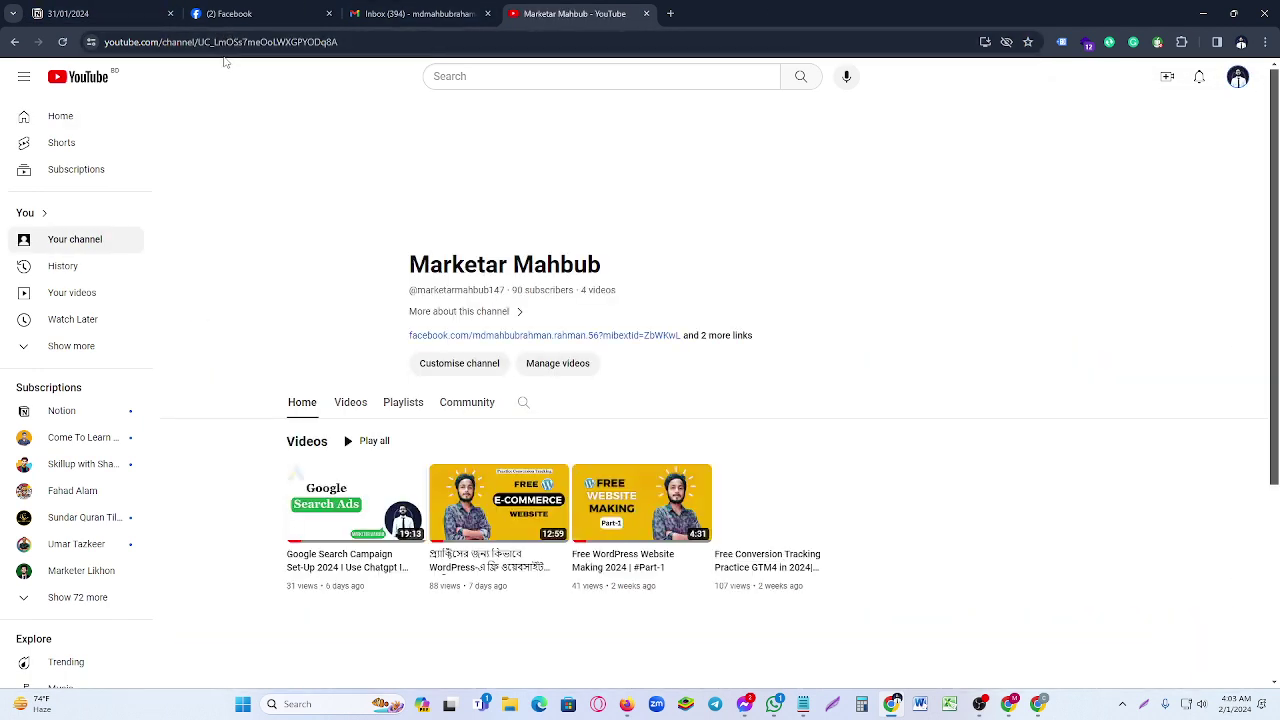
left_click(215, 42)
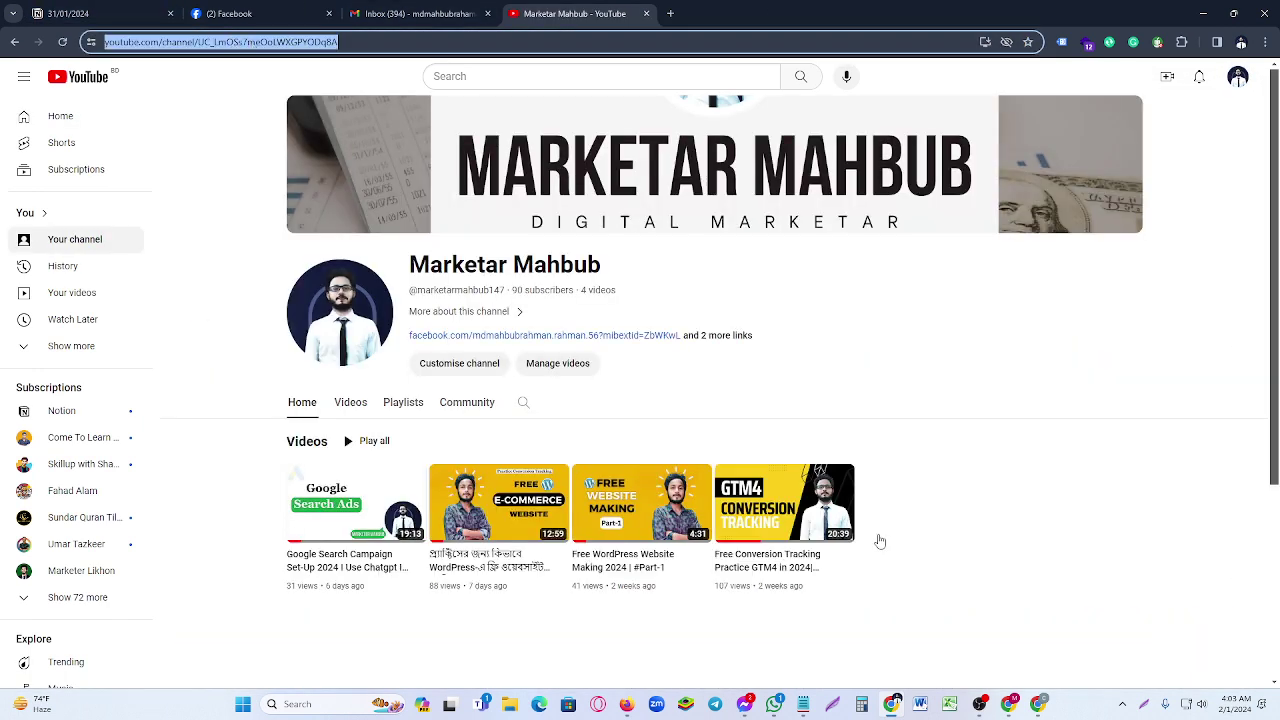
left_click(1041, 704)
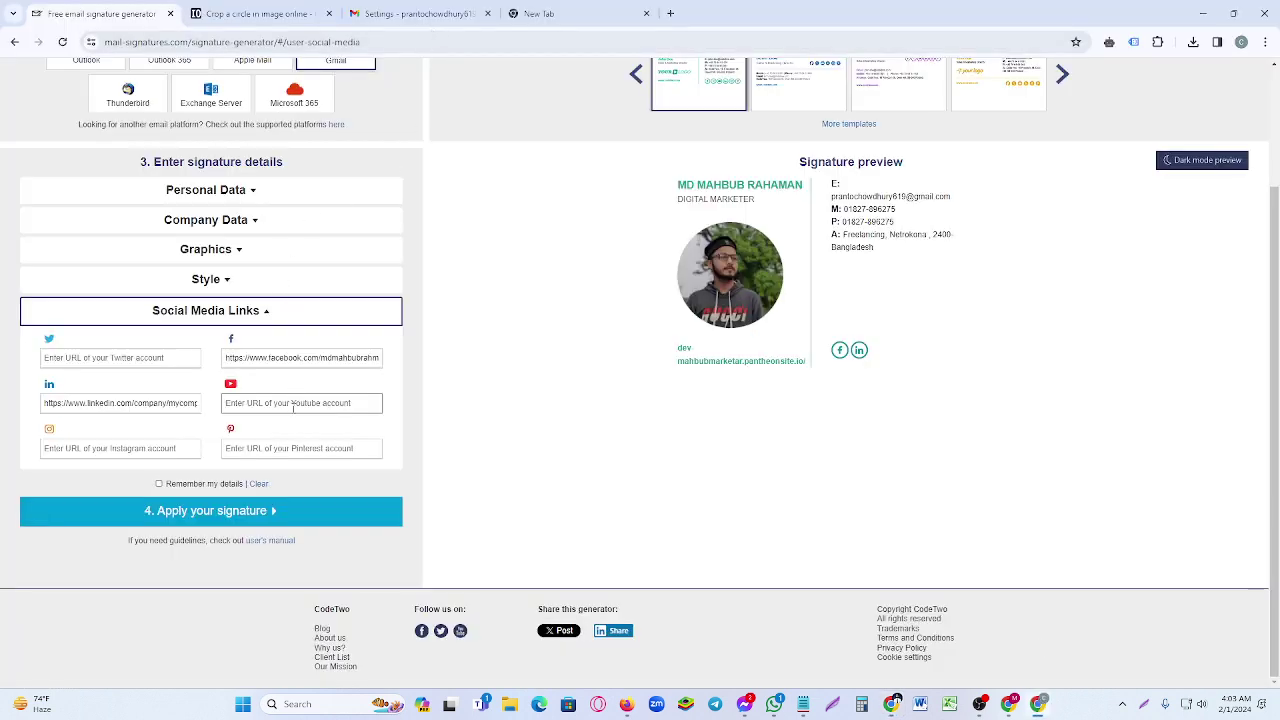
- Paste the YouTube channel address as the signature's YouTube link
type("https://www.youtube.com/channel/UC_LmOSs7meOoLWXGPYODq8A")
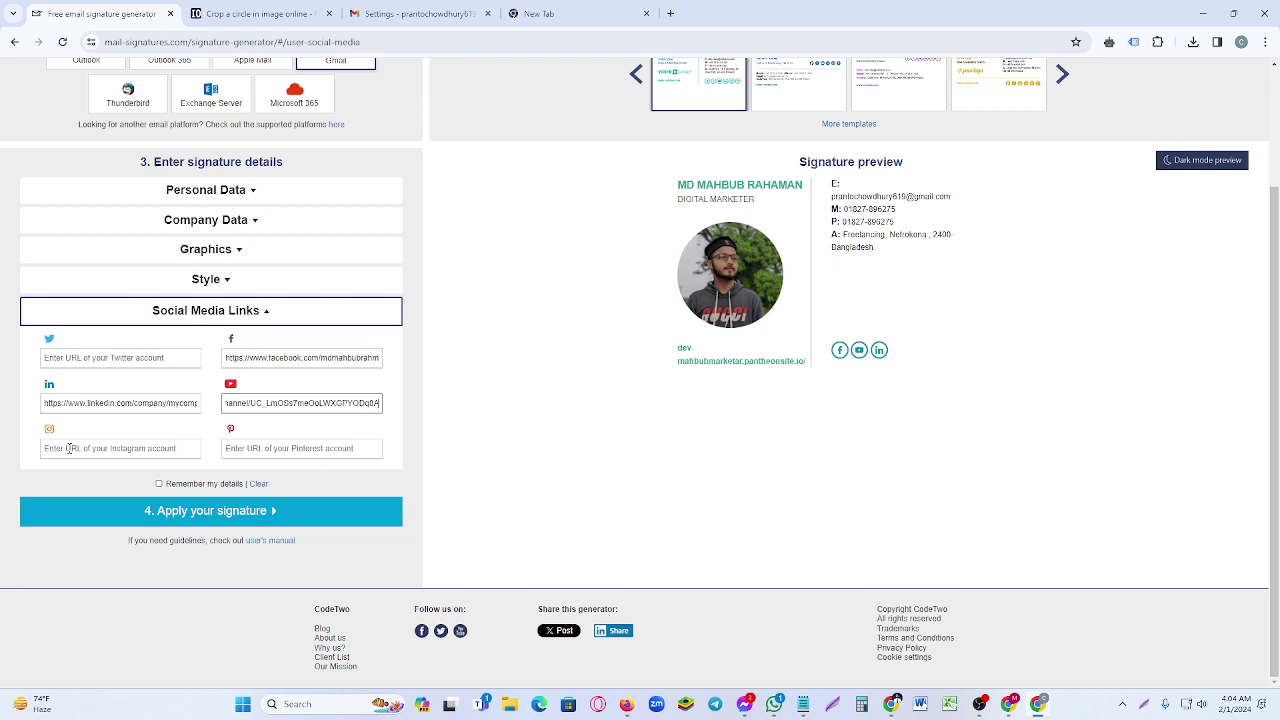
scroll(926, 360, "up", 2)
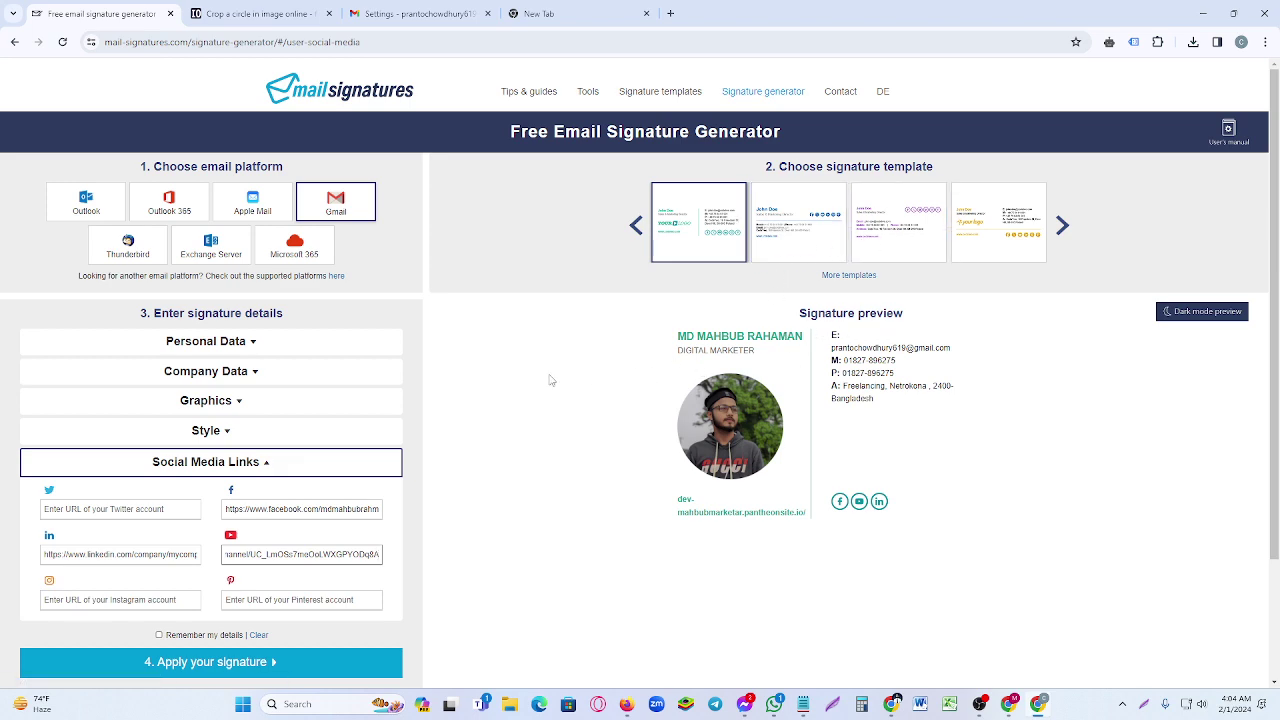
scroll(549, 380, "down", 2)
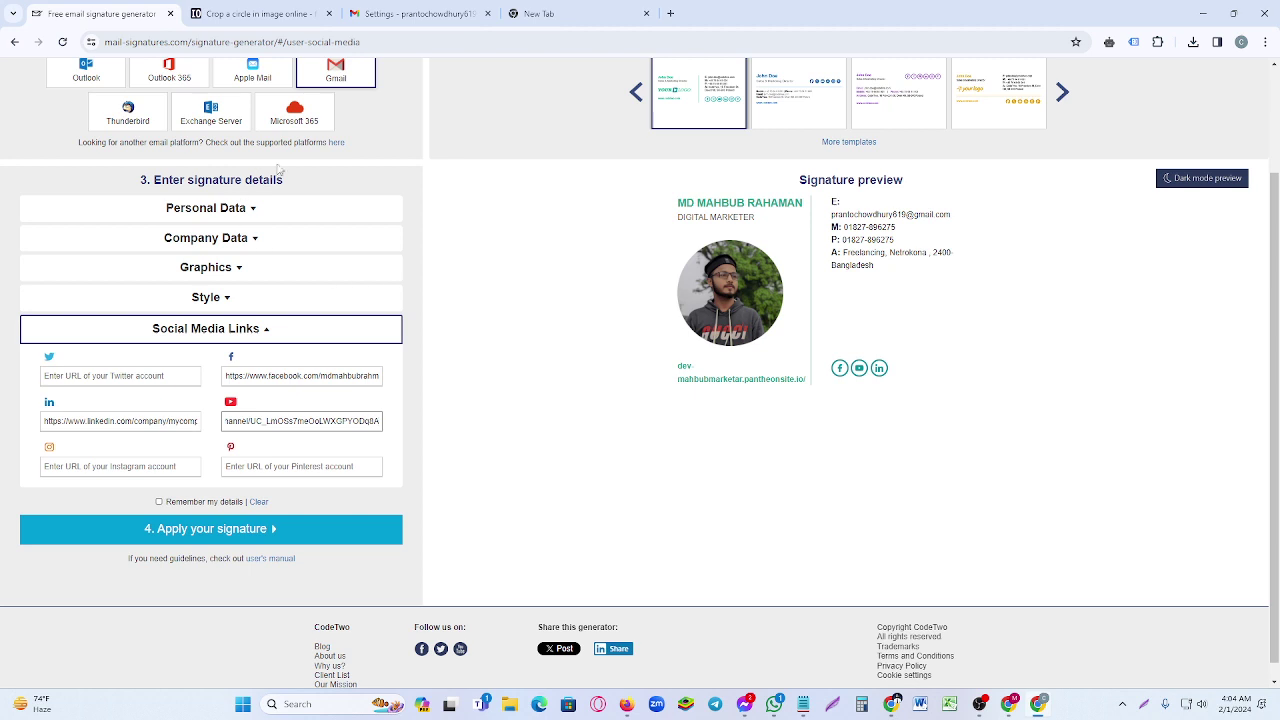
- Open '4. Apply your signature' and copy the finished signature for Gmail
left_click(214, 537)
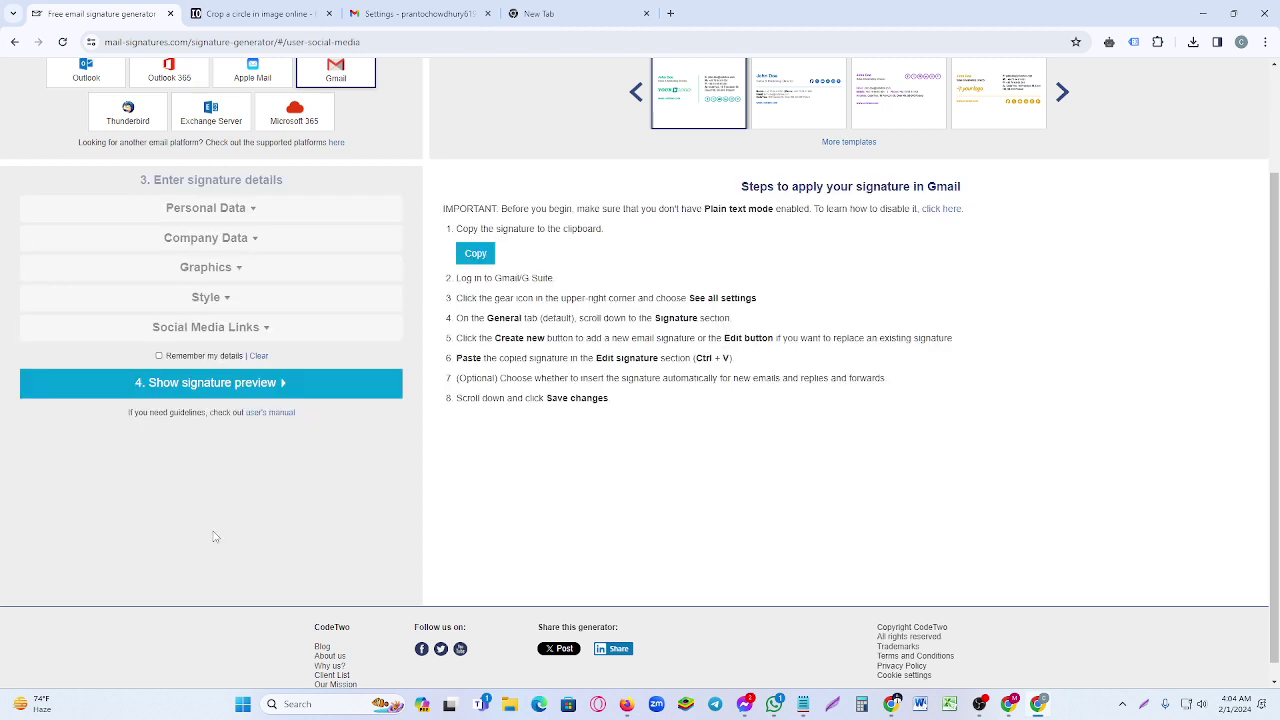
scroll(521, 343, "up", 2)
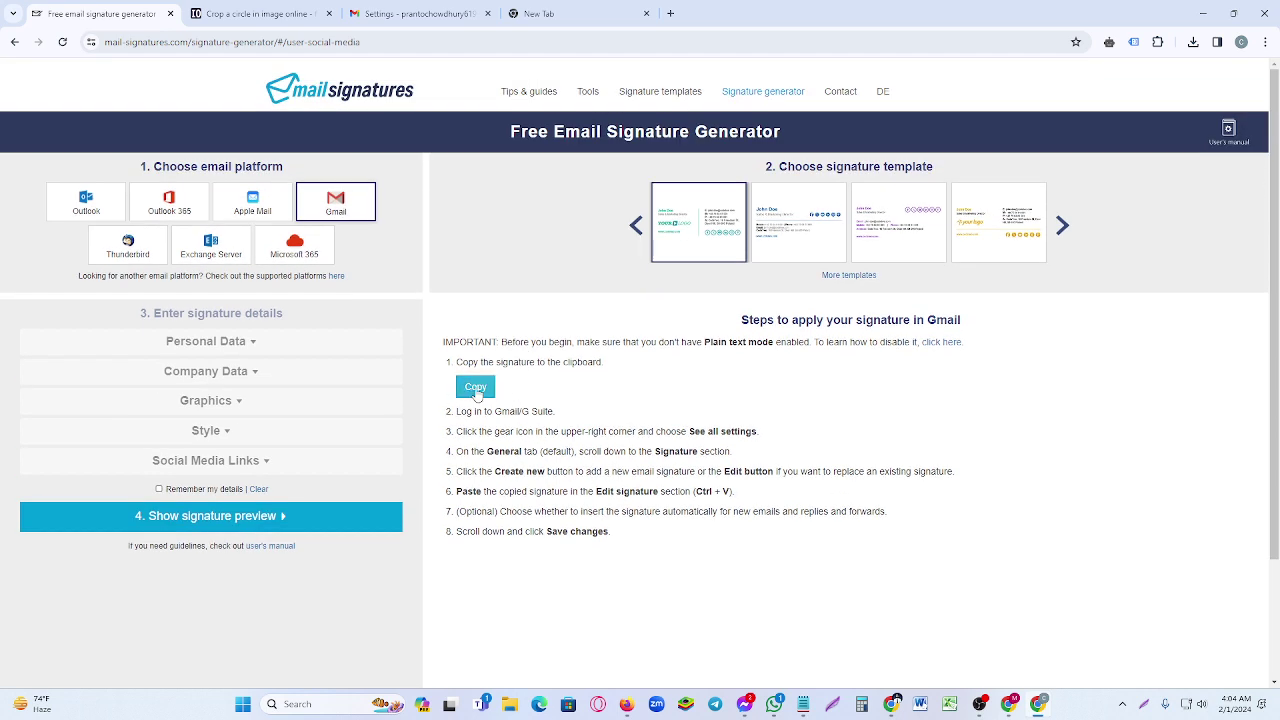
left_click(476, 391)
left_click(423, 14)
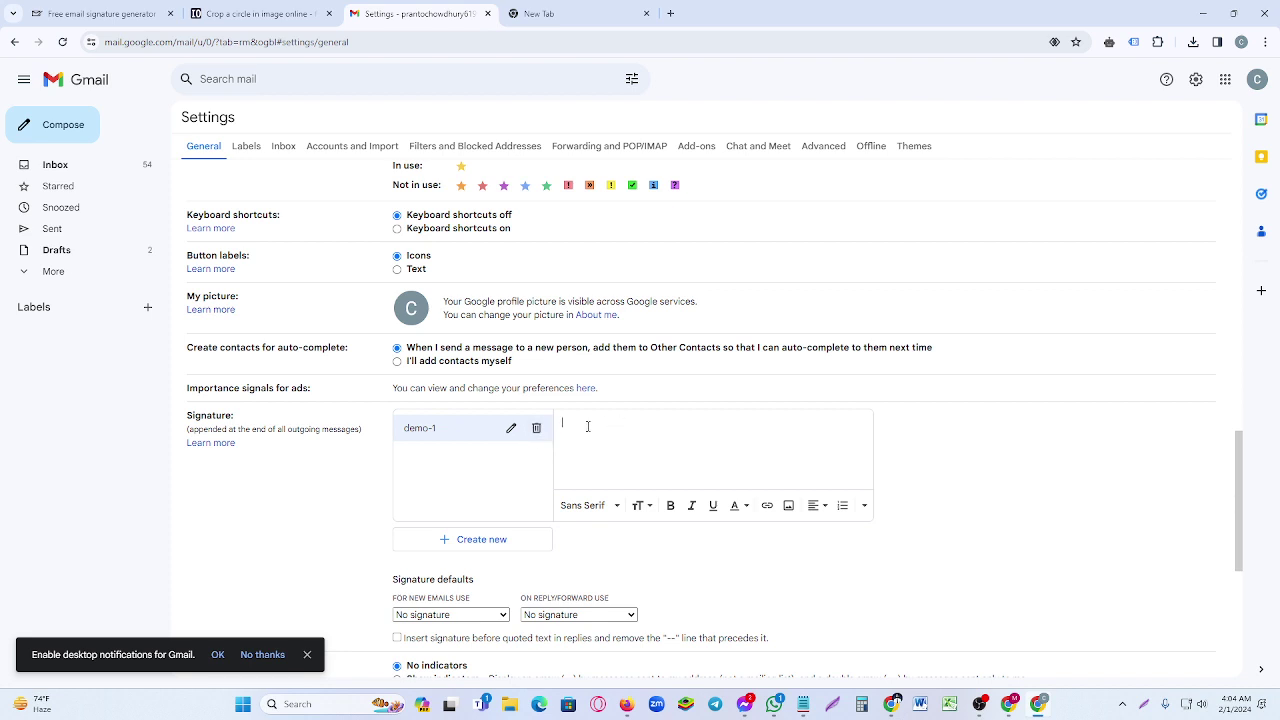
- Paste the copied design into the demo-1 editor and snip the Signature defaults area with a red outline
key("ctrl+v")
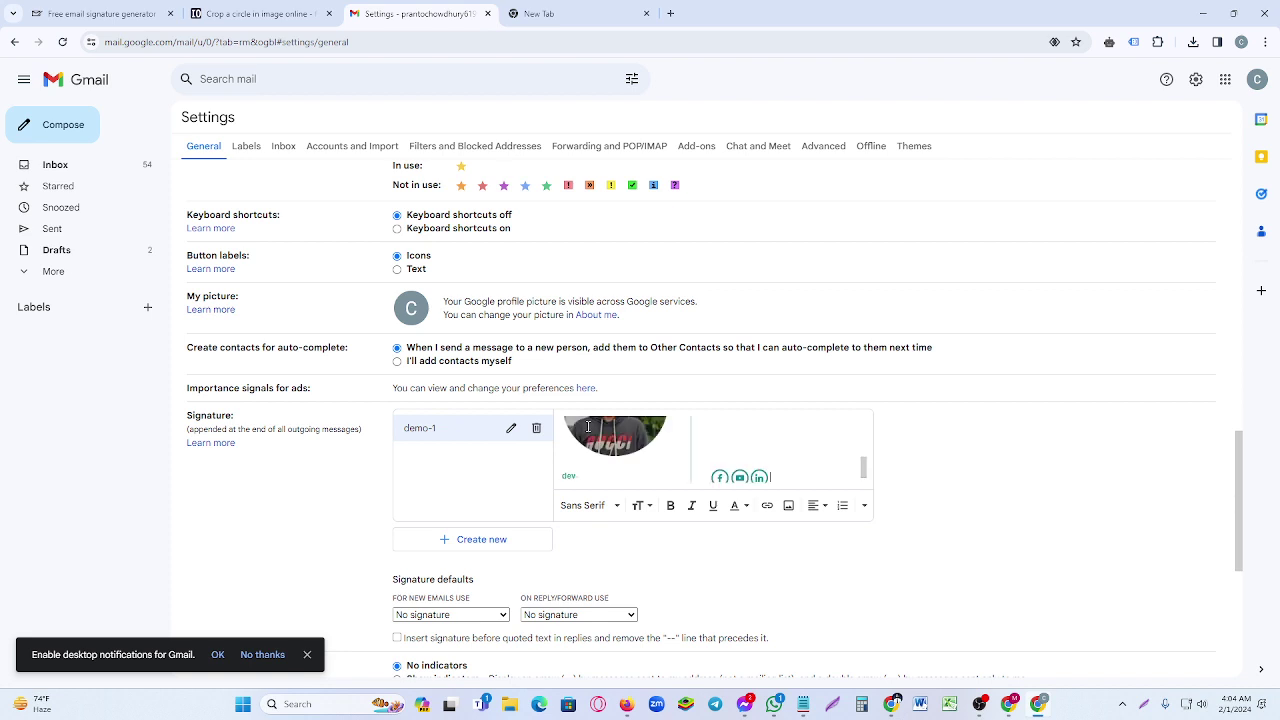
scroll(588, 427, "down", 3)
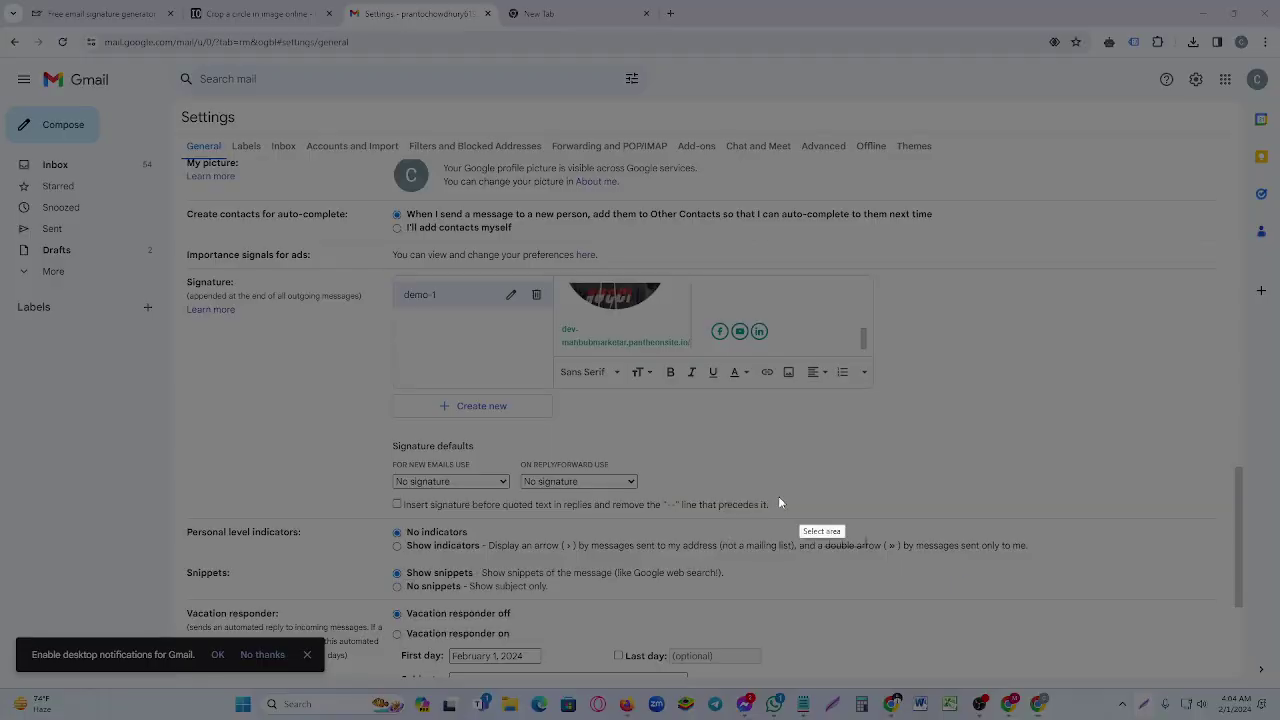
key("super+shift+s")
mouse_move(362, 427)
left_mouse_down()
mouse_move(554, 505)
mouse_move(672, 505)
left_mouse_up()
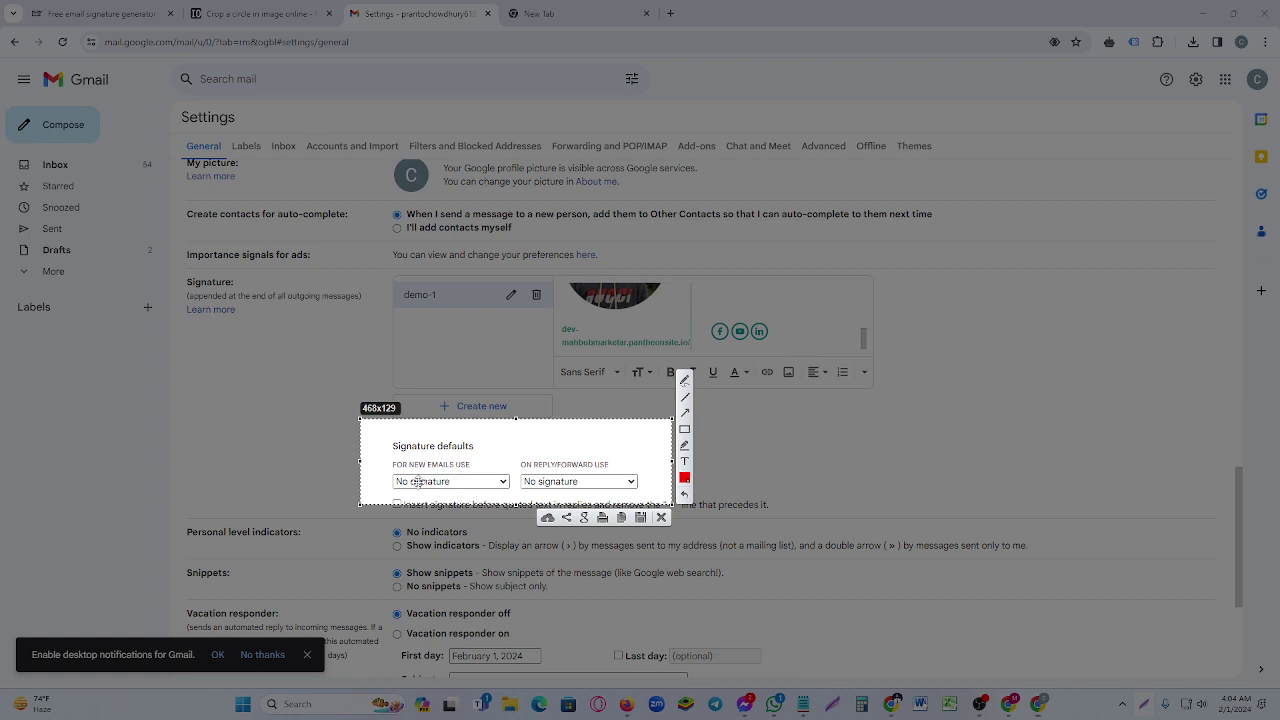
left_click(684, 429)
mouse_move(394, 469)
left_mouse_down()
mouse_move(463, 500)
mouse_move(656, 500)
left_mouse_up()
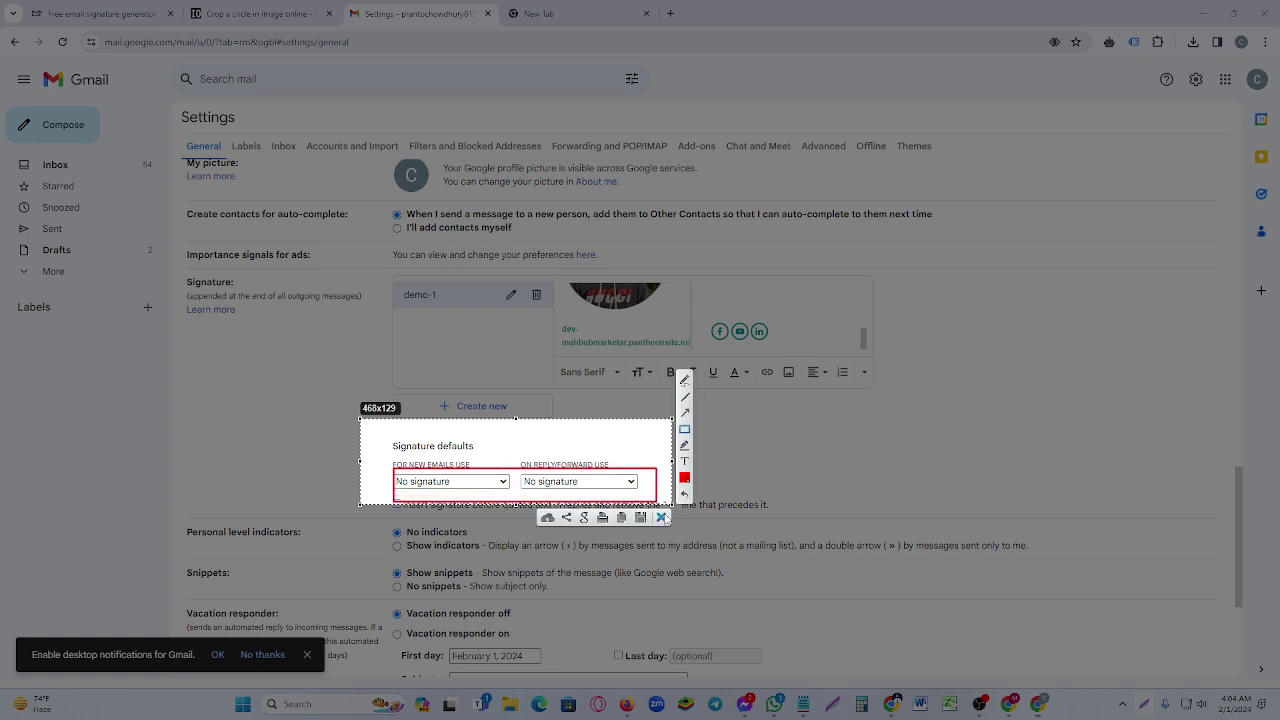
left_click(661, 517)
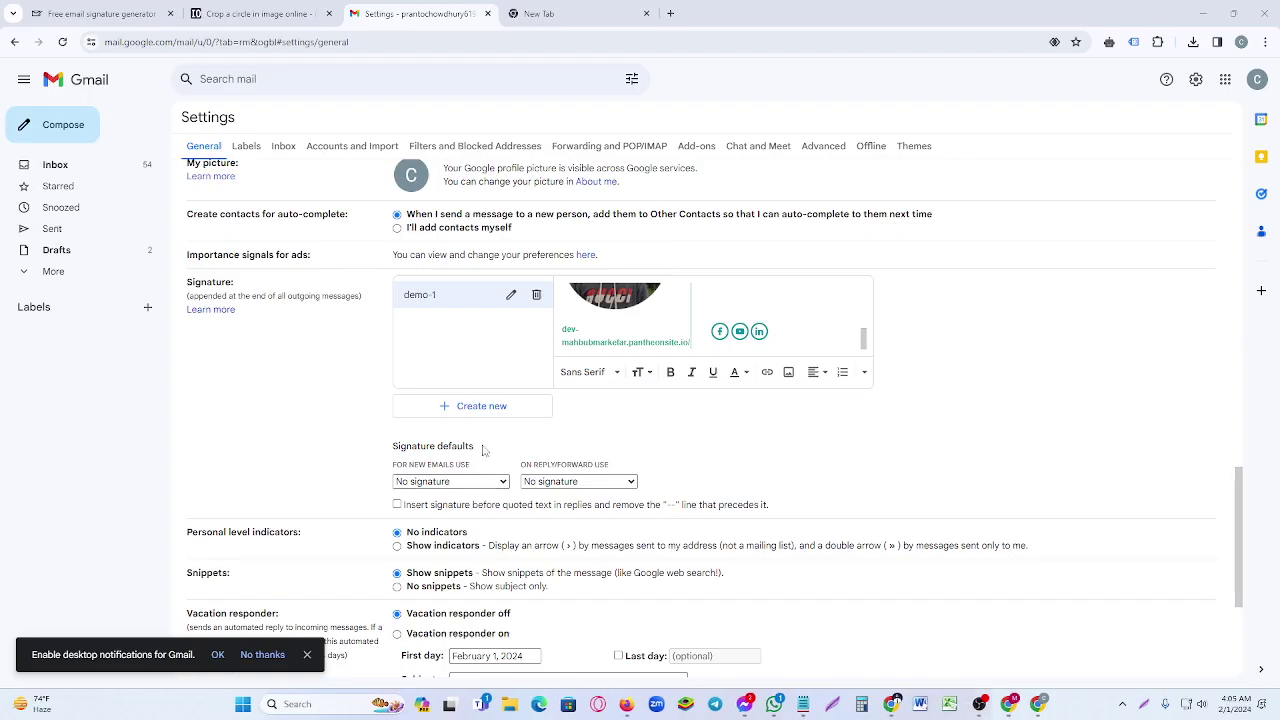
- Set demo-1 as the default for new emails and for replies/forwards, then save changes
left_click(490, 484)
left_click(487, 508)
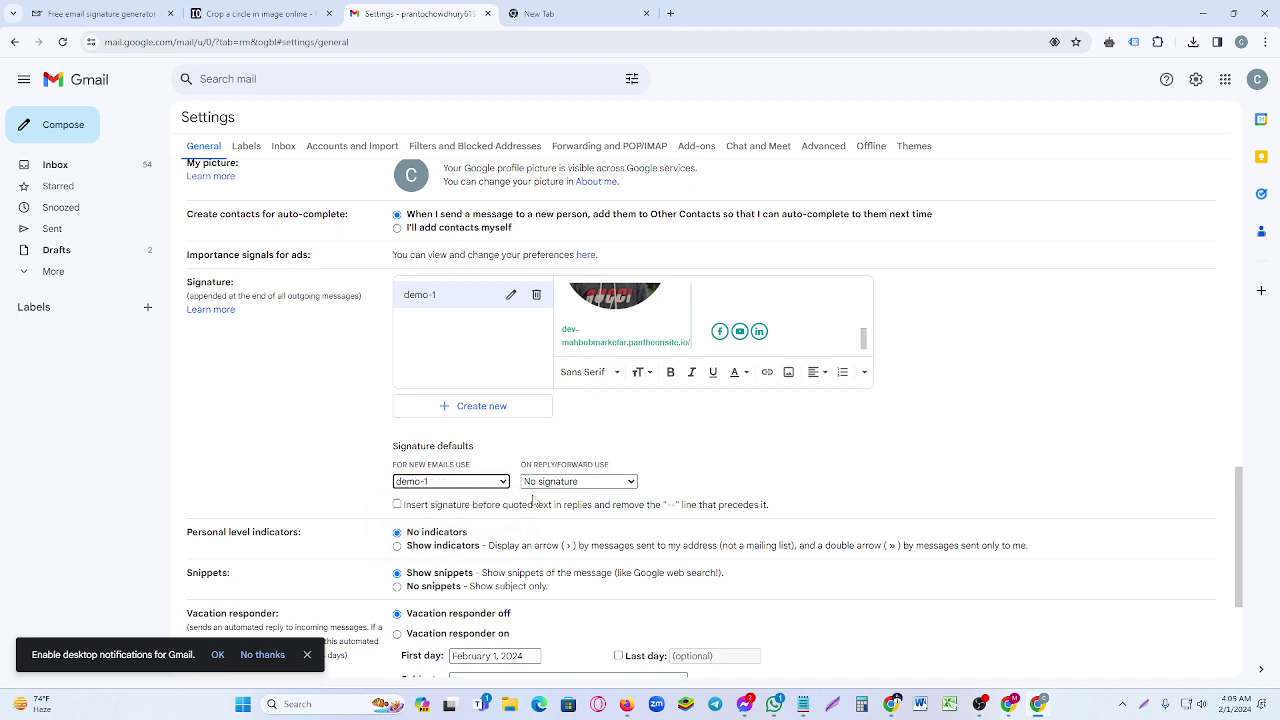
left_click(550, 484)
left_click(545, 508)
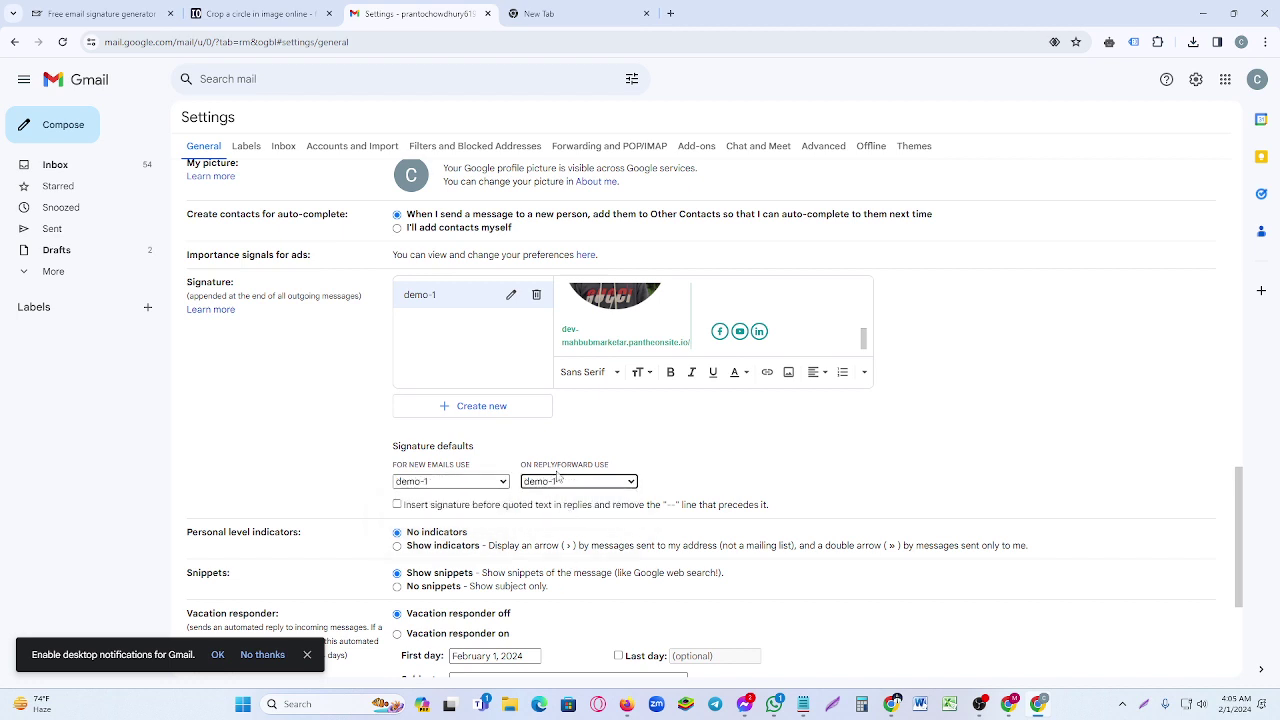
scroll(581, 474, "down", 3)
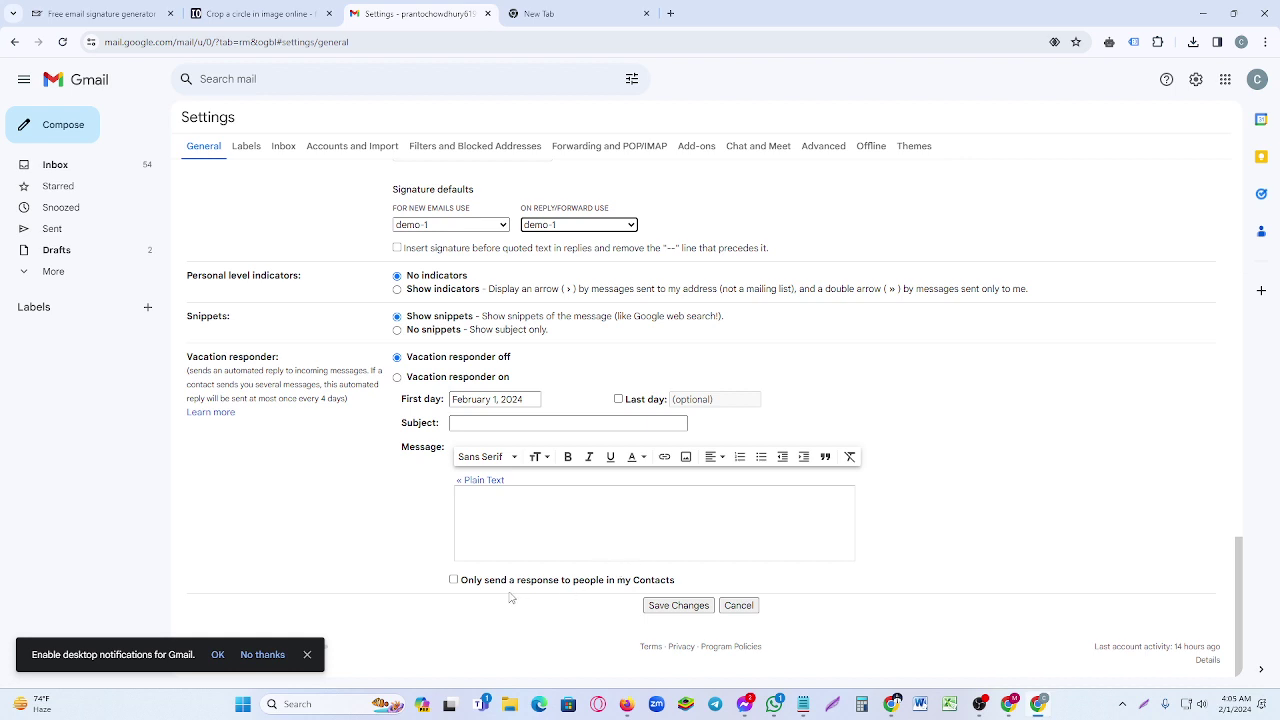
left_click(657, 607)
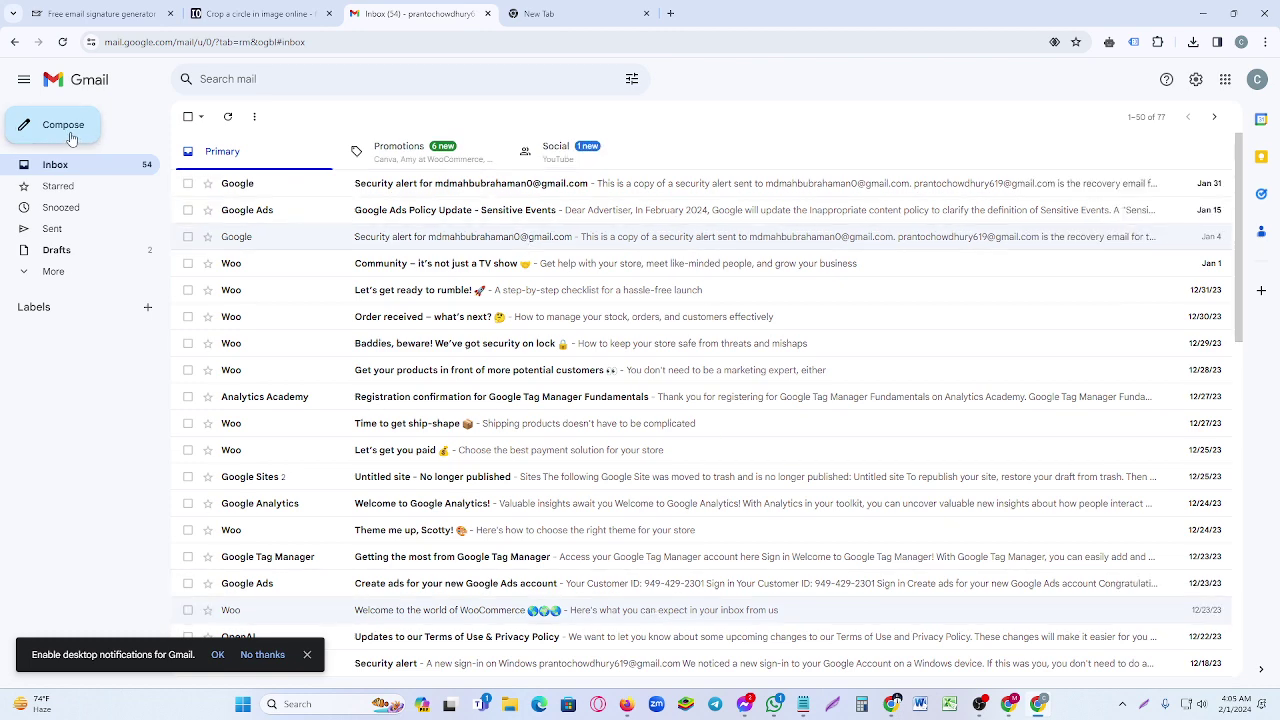
- Compose a new message to confirm the demo-1 signature appears, capturing it in a screenshot
left_click(70, 139)
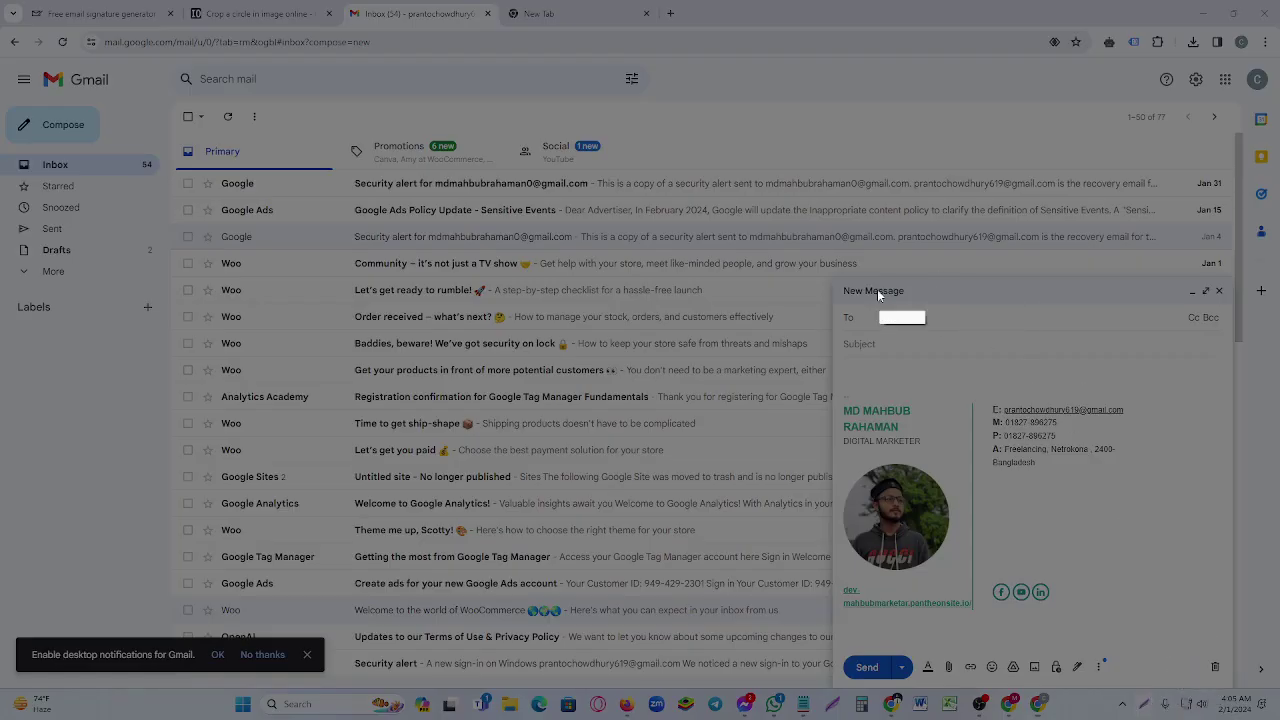
left_click_drag(830, 281, 1233, 678)
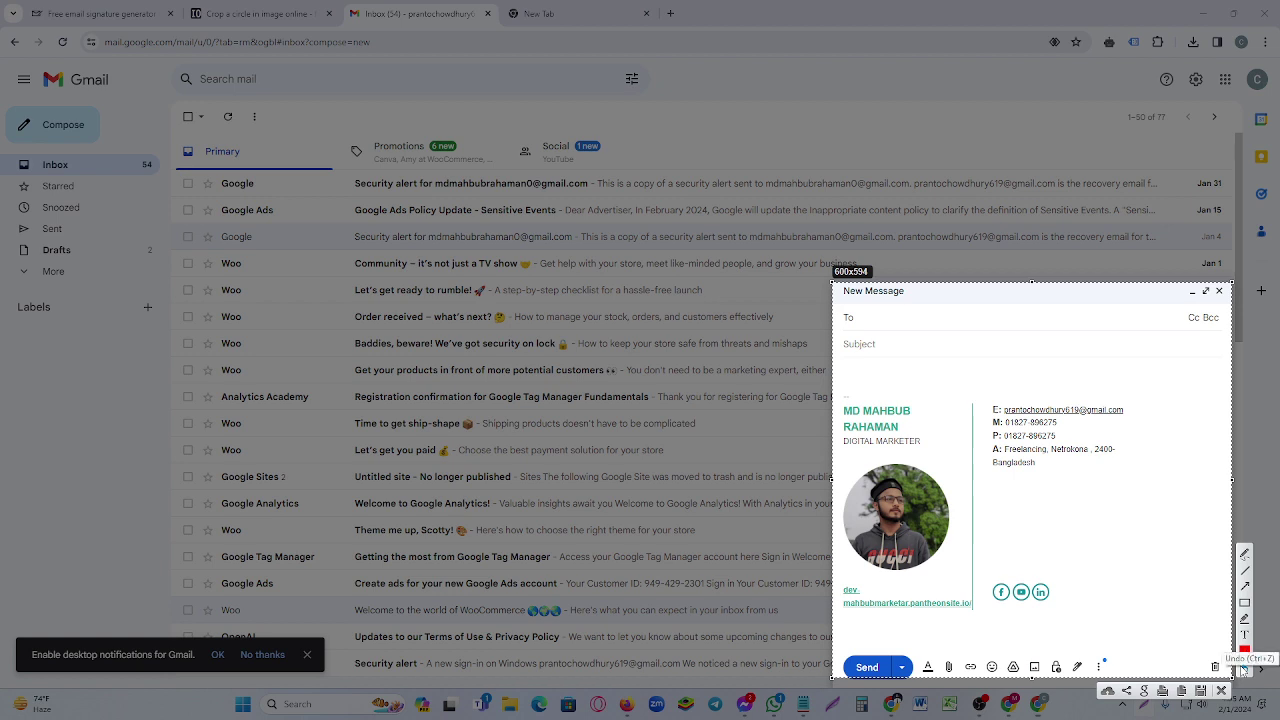
left_click(1221, 692)
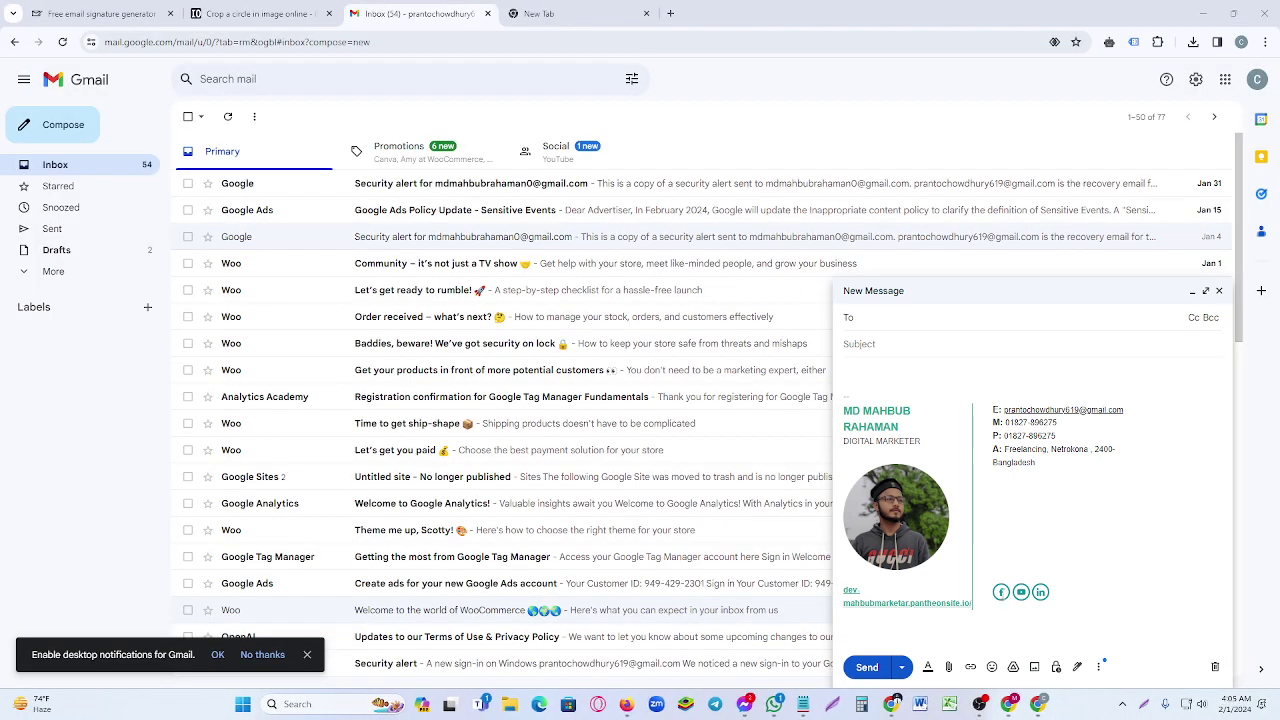
- Follow the signature's Facebook and YouTube icon links with 'Go to link'
left_click(1000, 591)
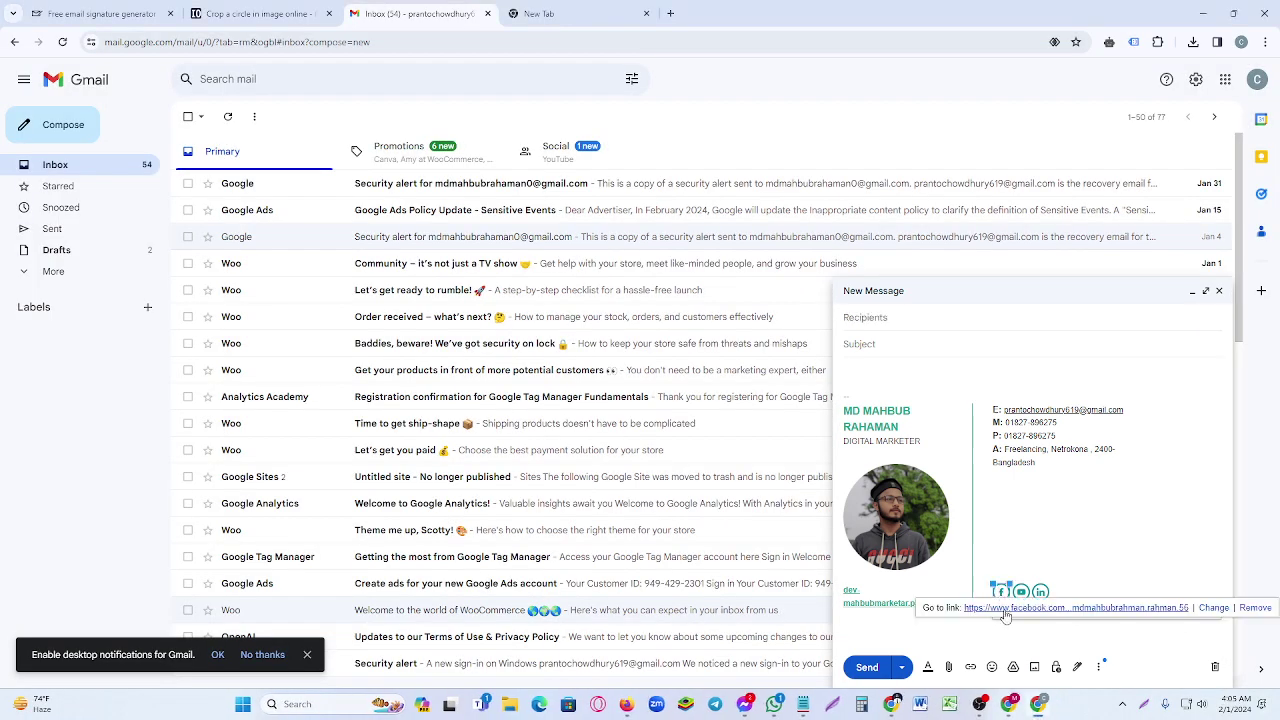
left_click(1008, 608)
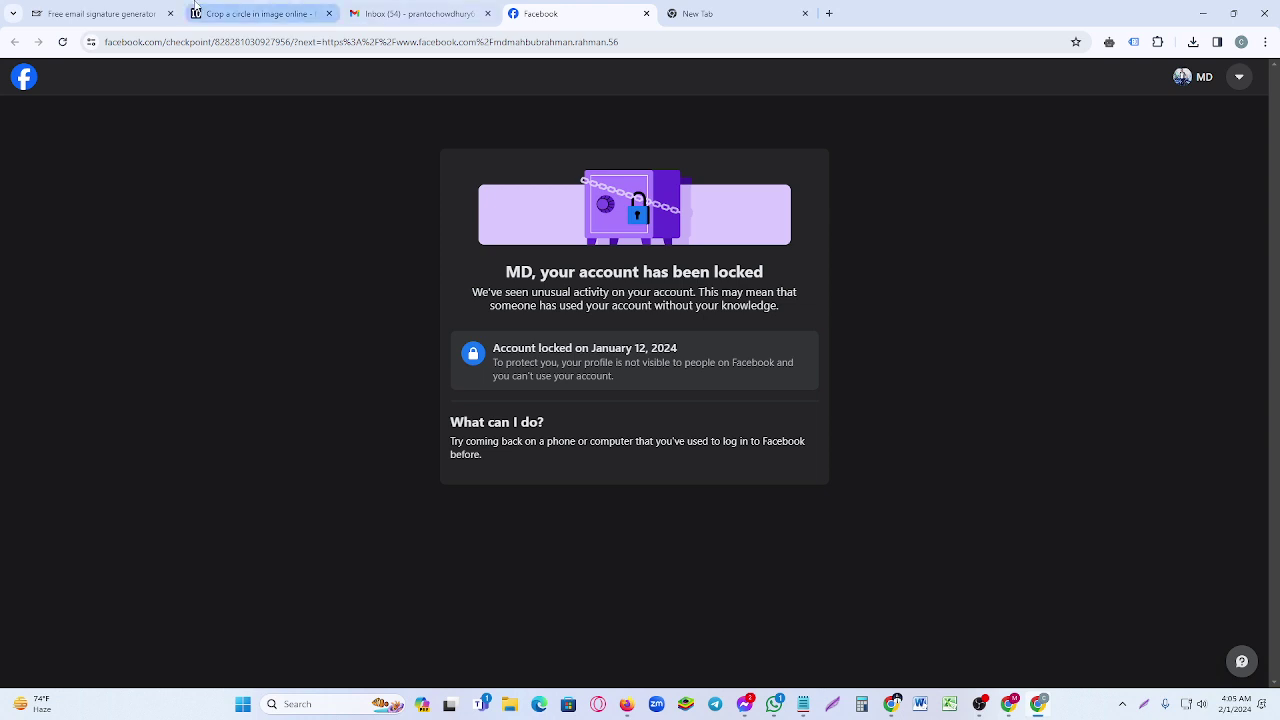
left_click(385, 14)
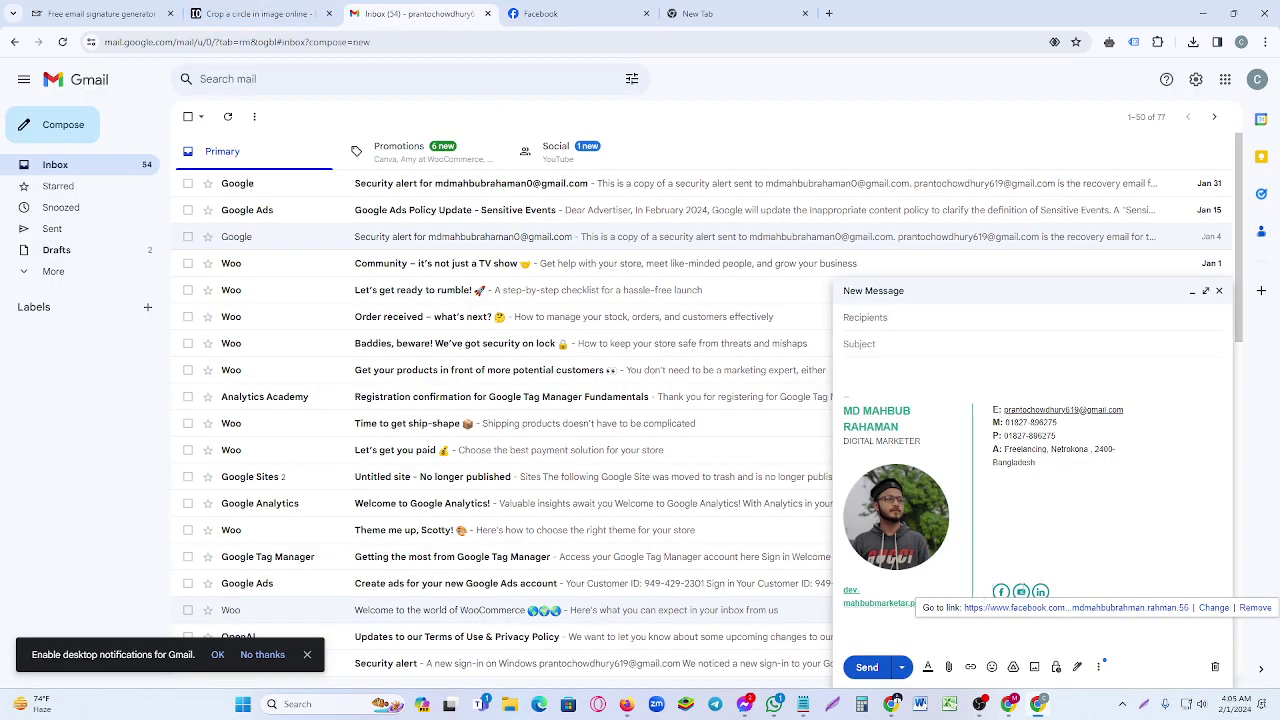
left_click(1020, 591)
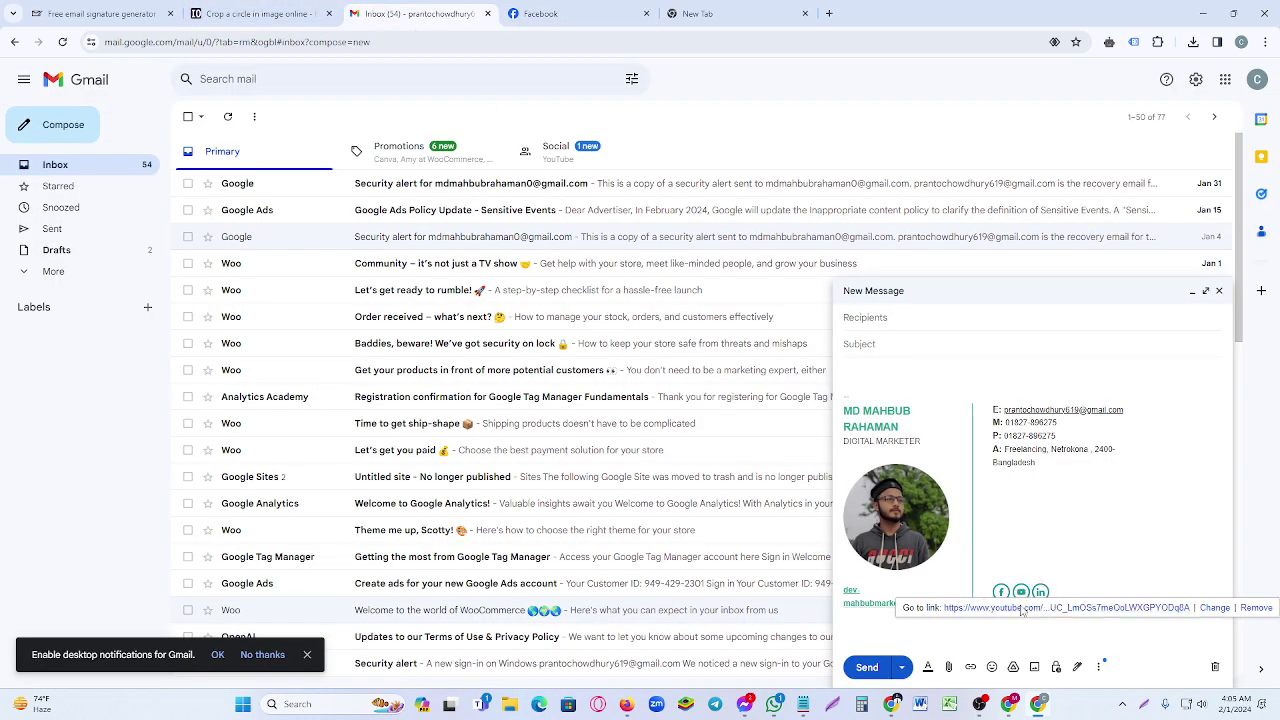
left_click(1022, 608)
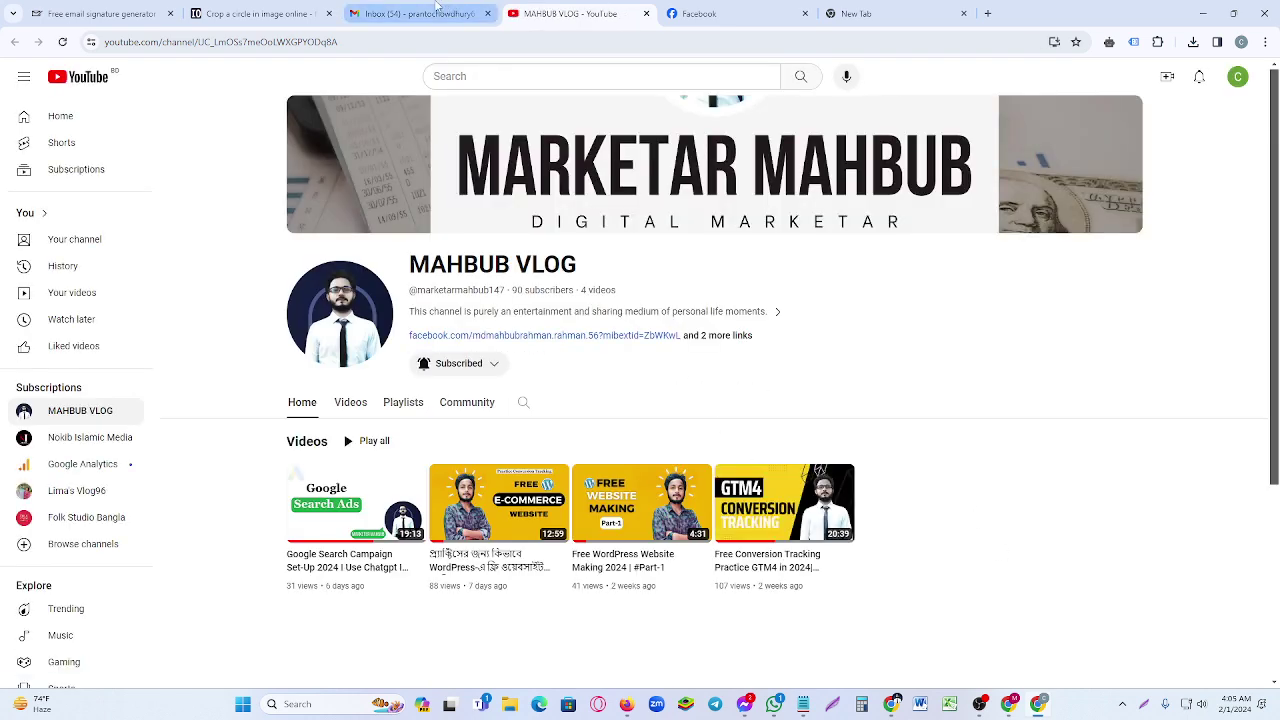
- Return to the crop-circle.imageonline.co tab with the circular portrait and close the full-screen ad
left_click(84, 7)
left_click(257, 10)
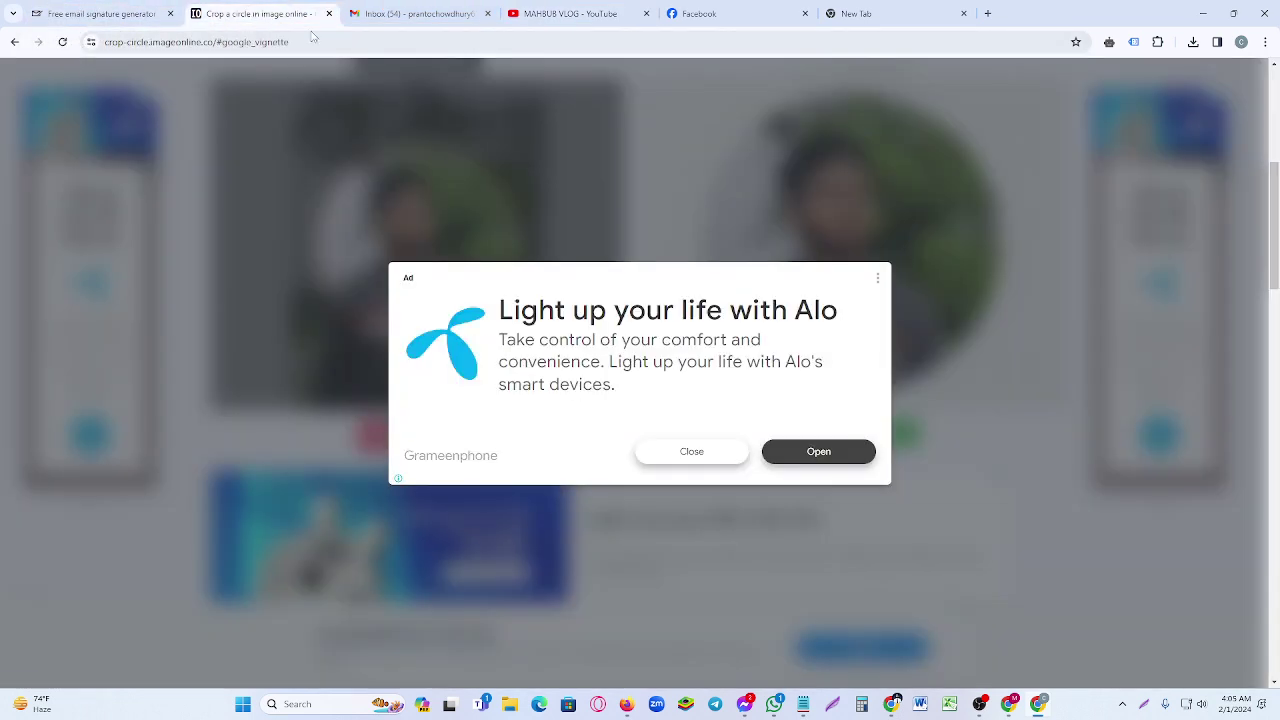
left_click(713, 460)
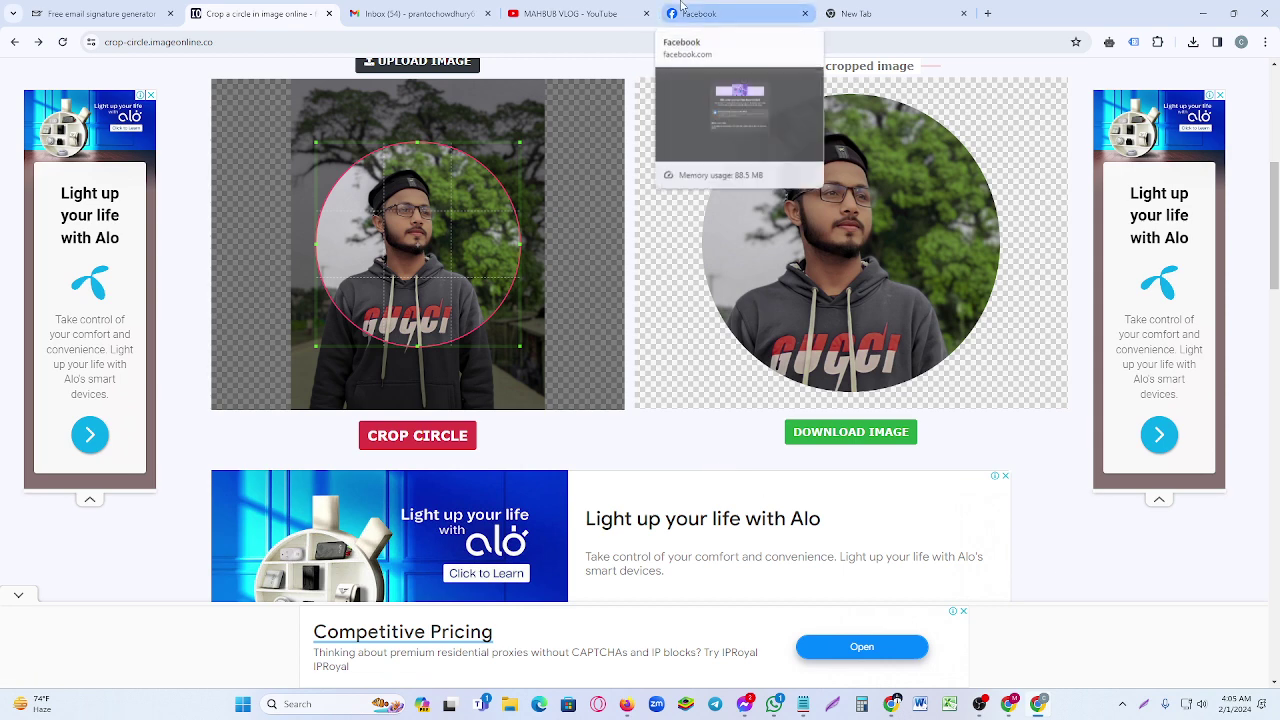
mouse_move(459, 7)
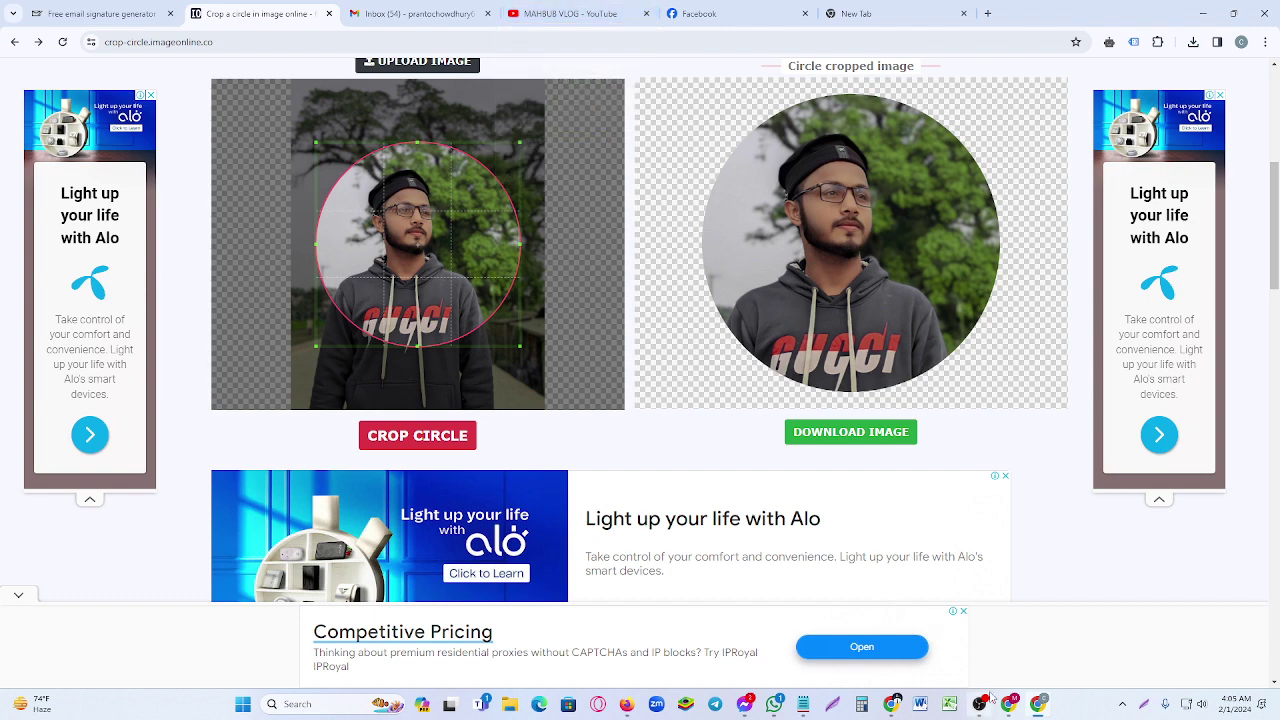
left_click(983, 704)
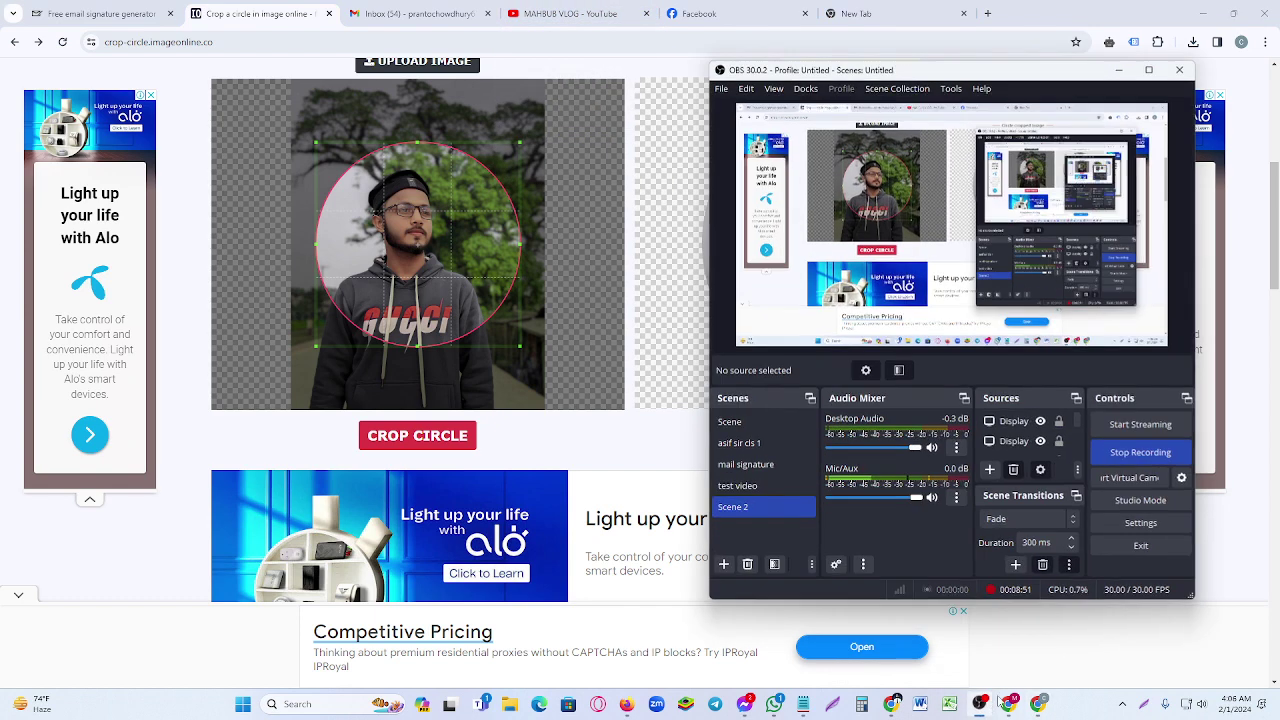